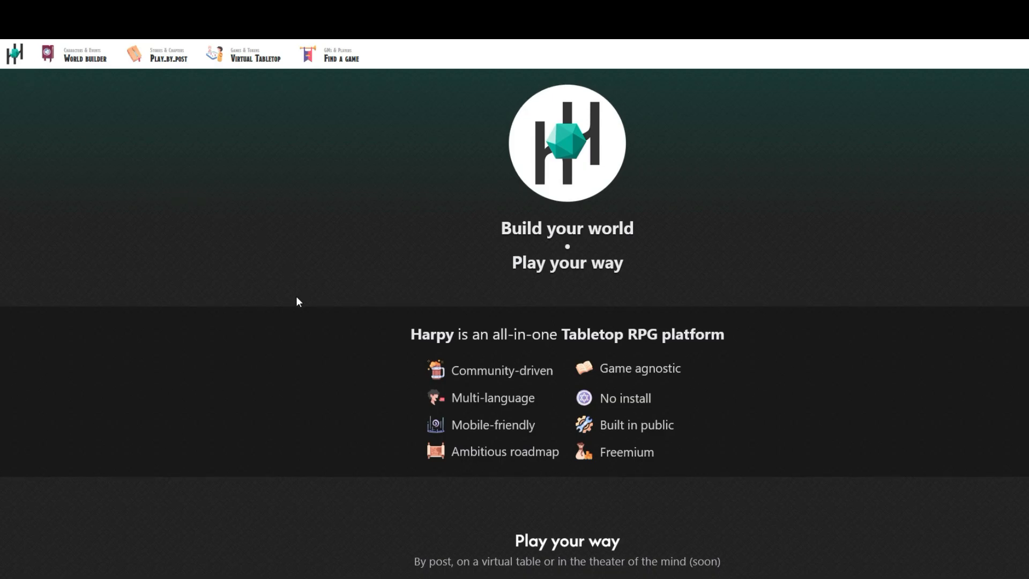
Look through the Harpy home page's feature list, play modes and supported games.
scroll(296, 298, down, 4)
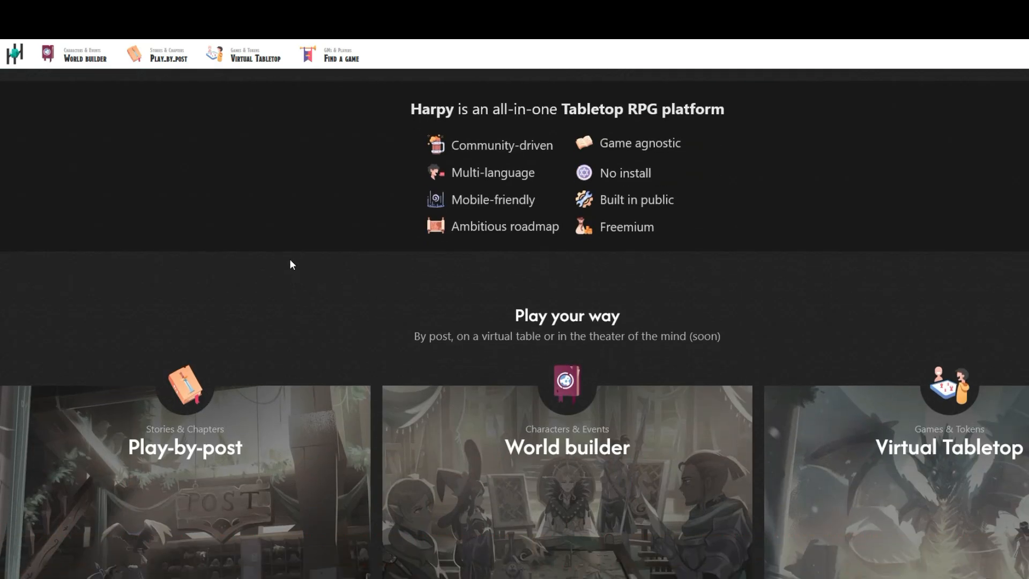
scroll(290, 263, down, 3)
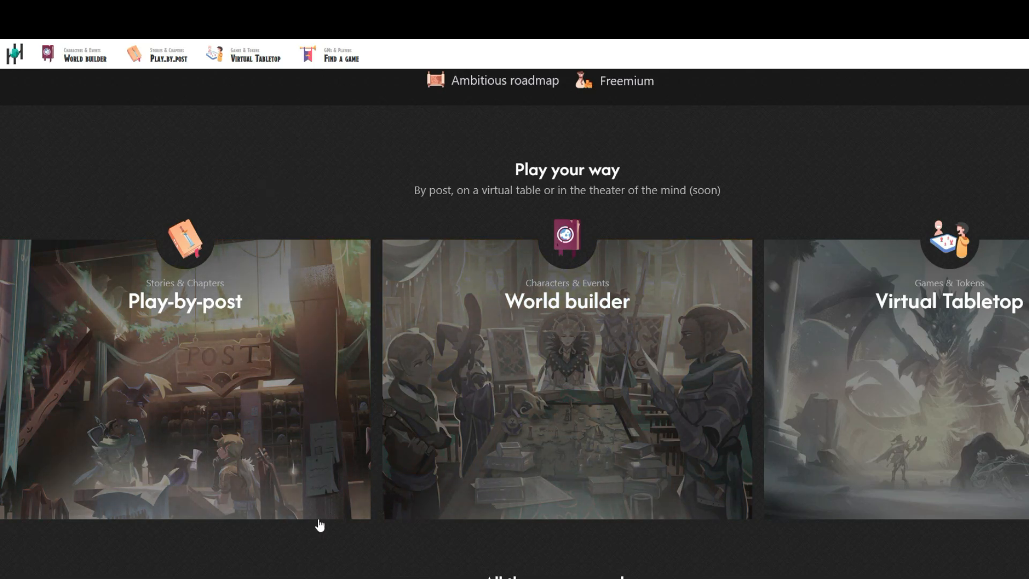
scroll(497, 366, down, 1)
scroll(499, 363, down, 2)
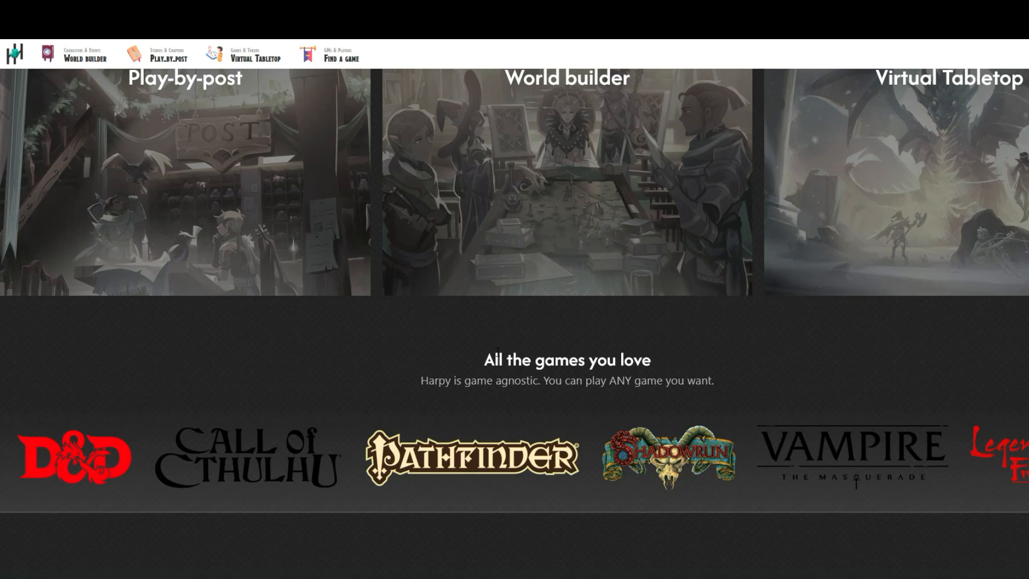
scroll(607, 356, down, 5)
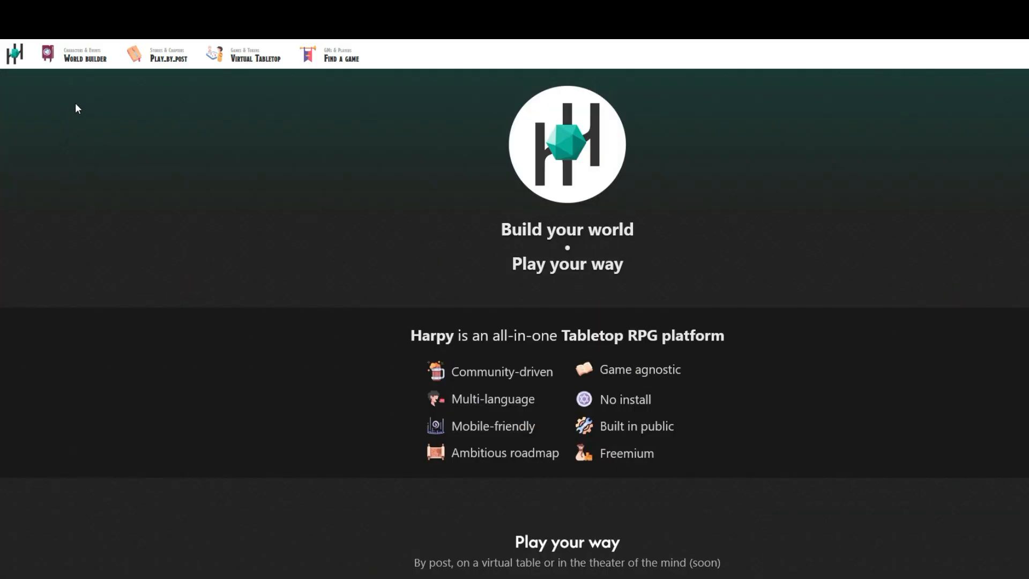
Start a new world and upload the Dungeons & Dragons dragon artwork as its cover, cropped to include the full logo.
click(81, 57)
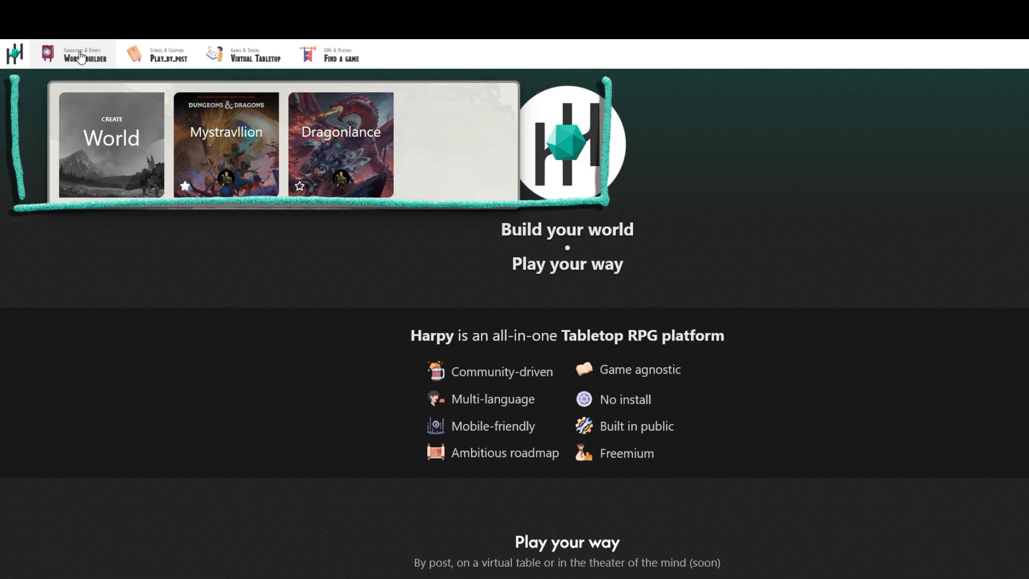
click(130, 139)
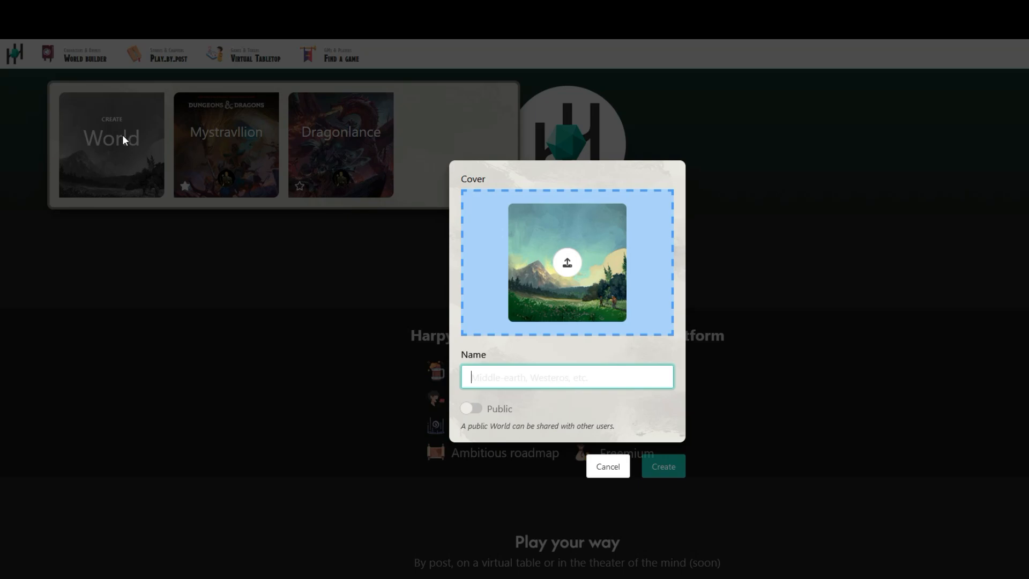
click(570, 265)
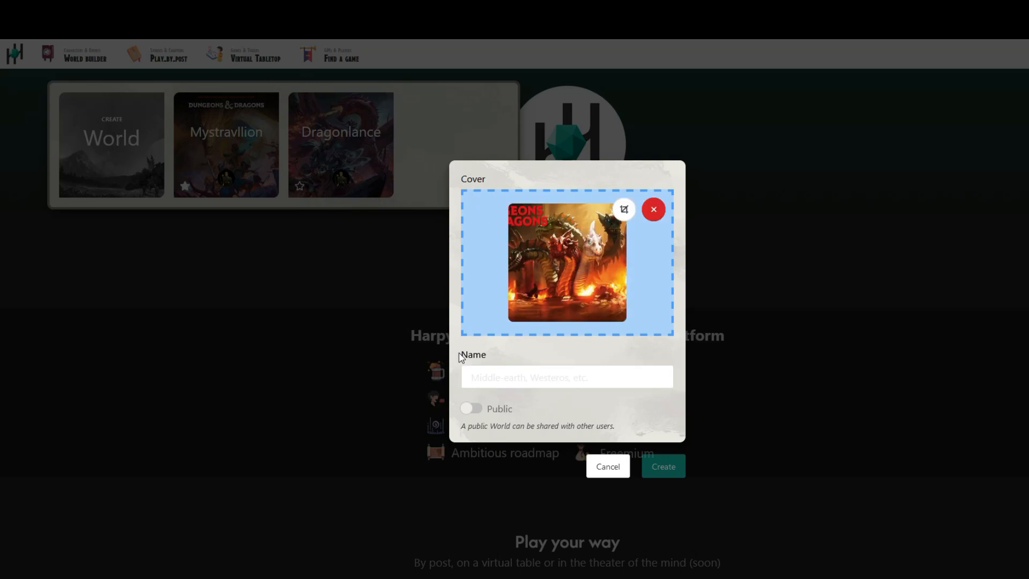
click(624, 209)
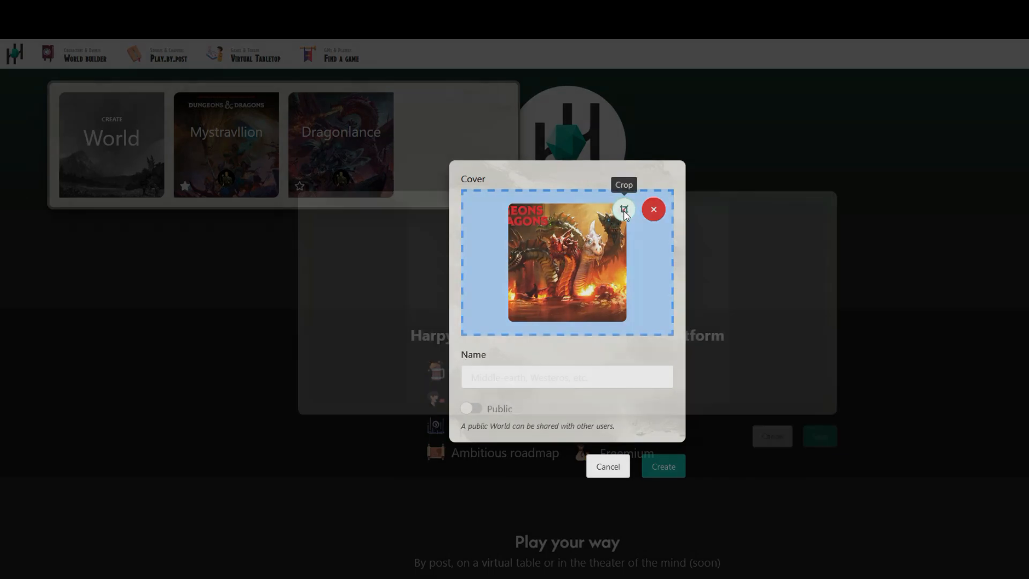
drag(572, 247, 498, 253)
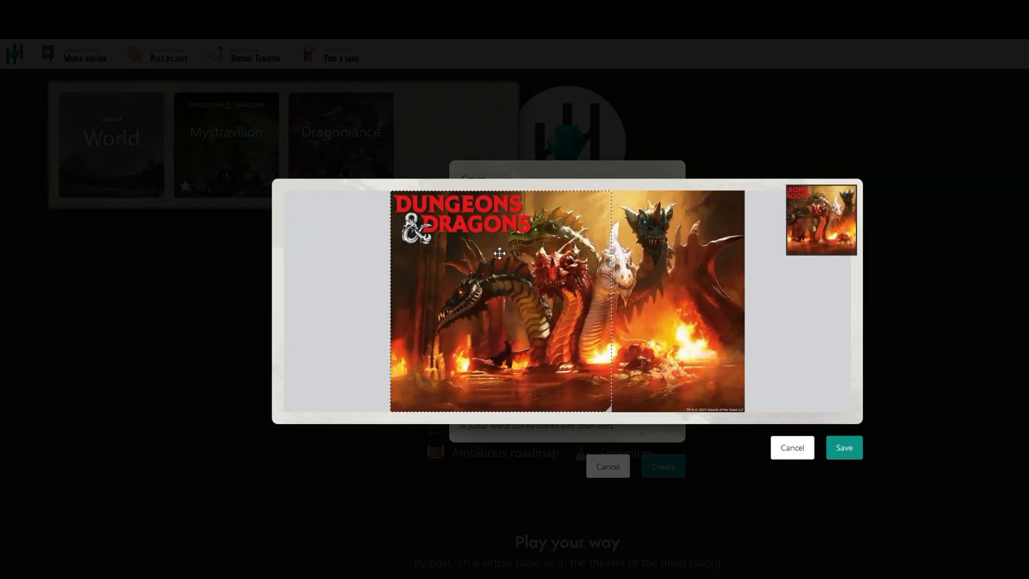
click(842, 448)
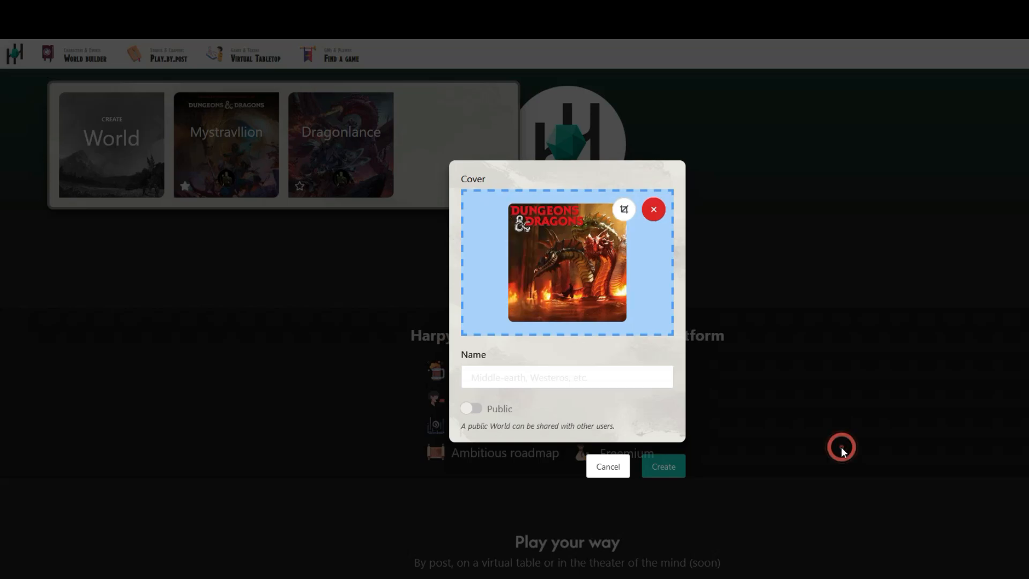
Name the new world "Youtube test campaign" and create it.
click(574, 379)
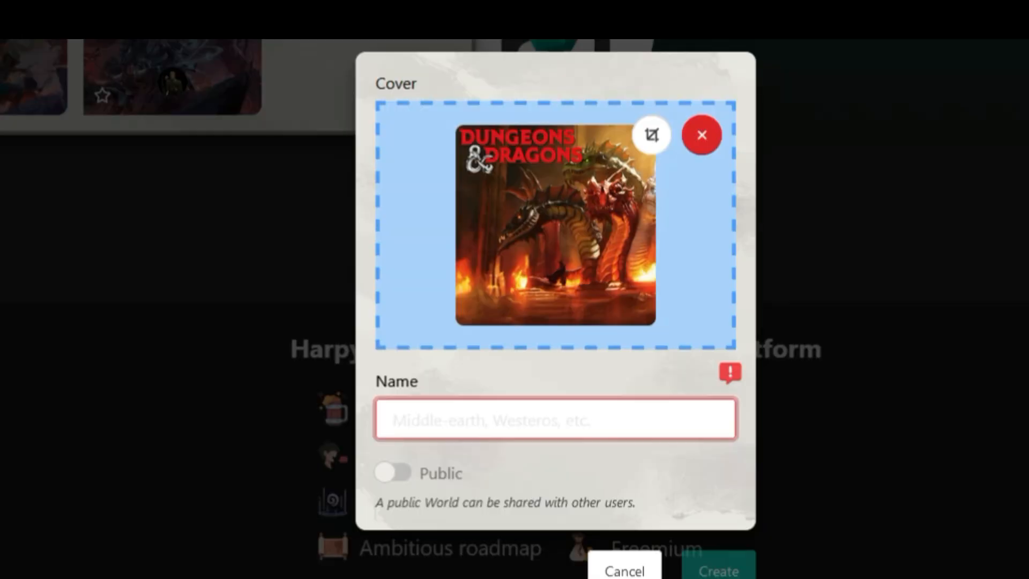
text(Youtueb test)
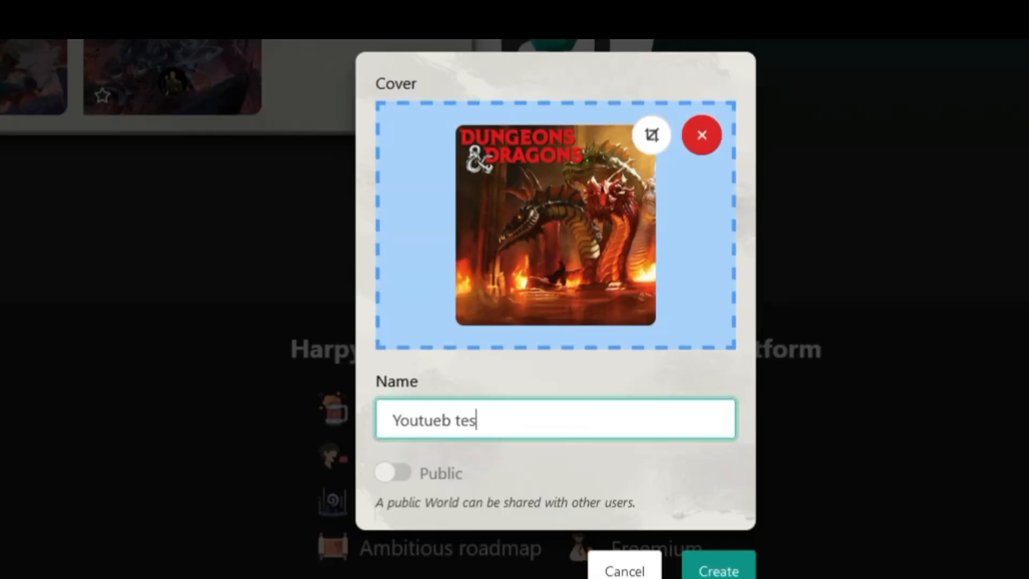
text( campaign)
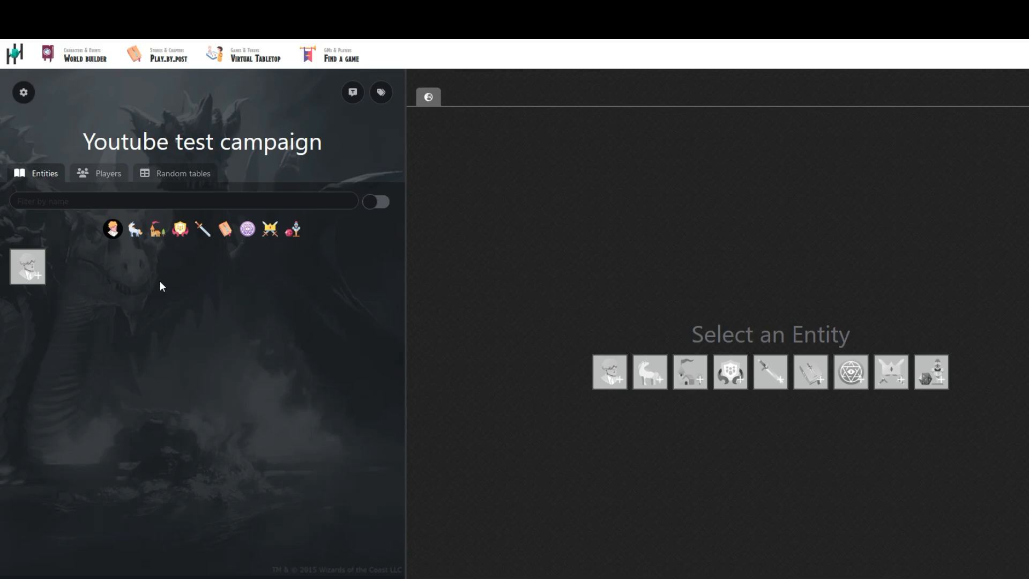
Start a new character entity and upload the armoured red dragonborn picture, cropped to the head and upper torso.
click(615, 383)
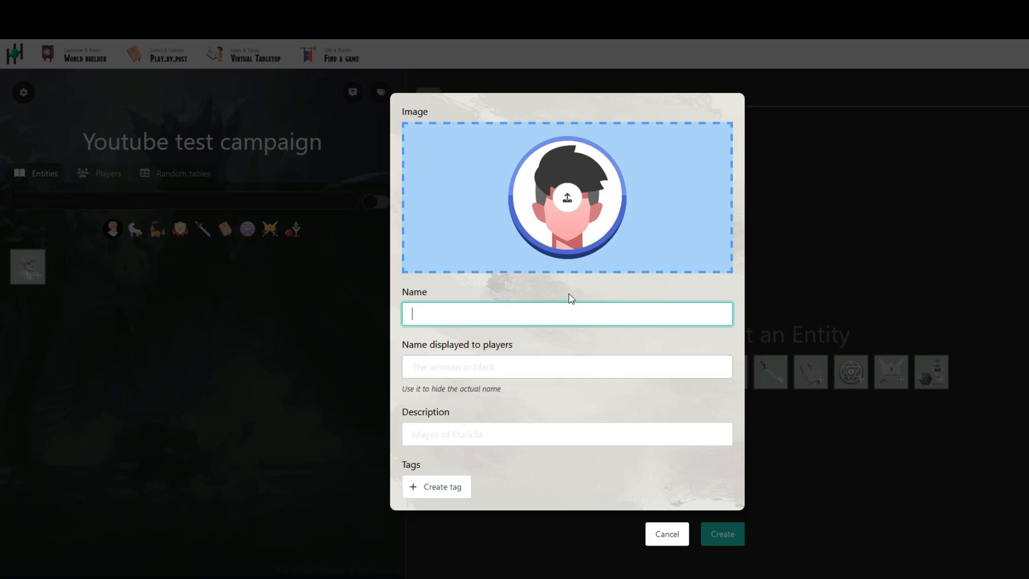
click(568, 198)
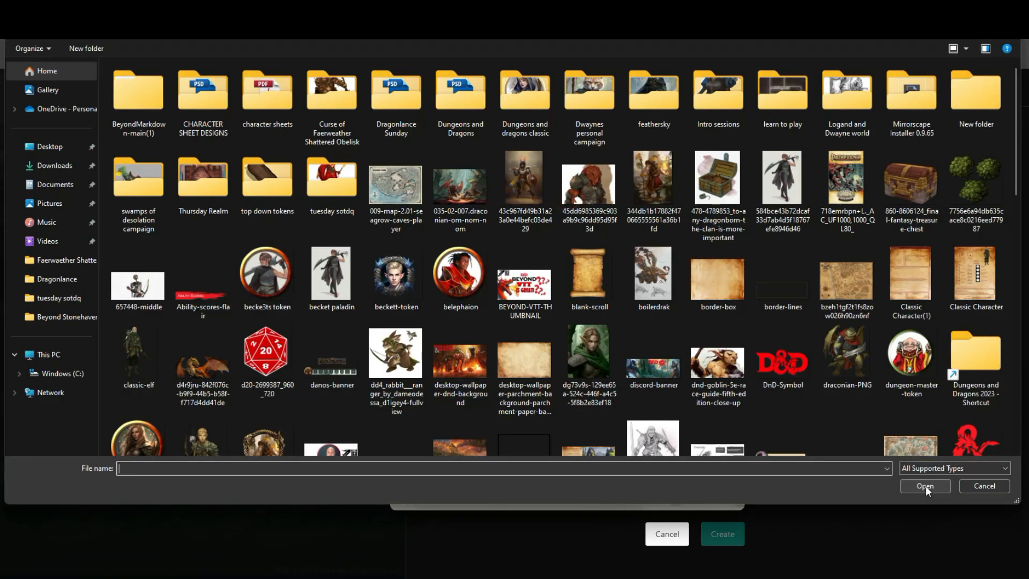
double_click(596, 212)
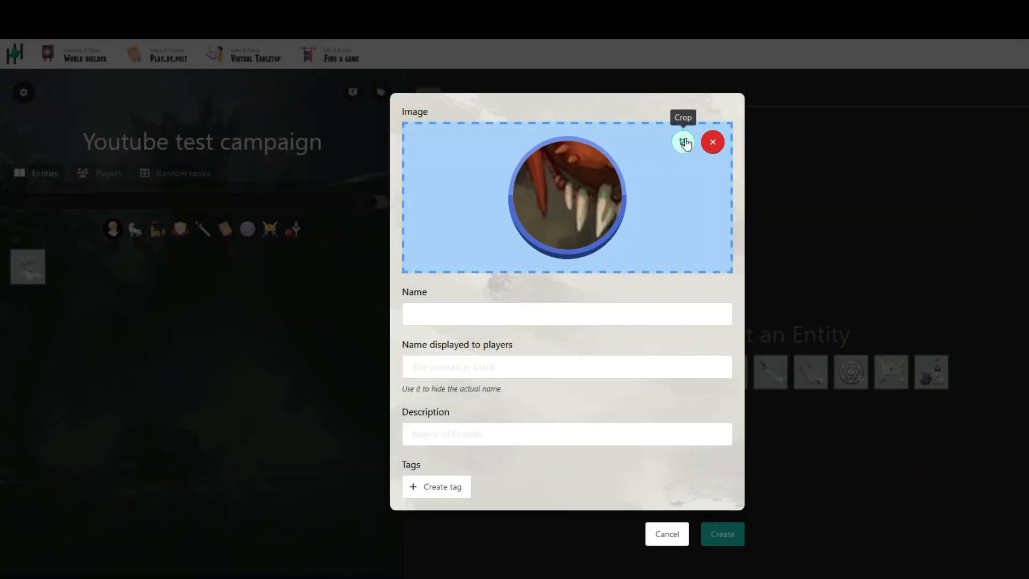
click(683, 141)
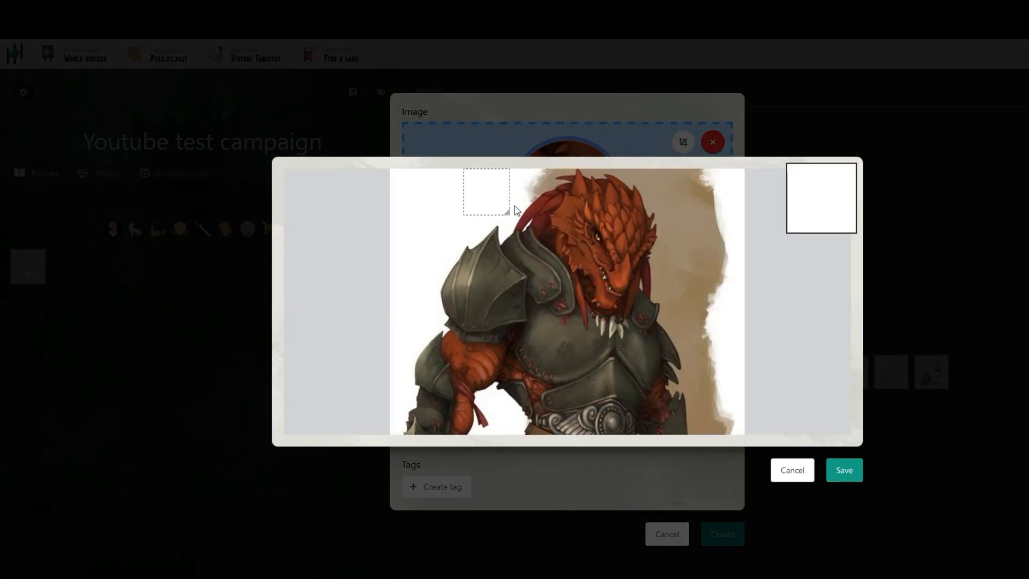
drag(507, 212, 677, 382)
drag(608, 277, 636, 278)
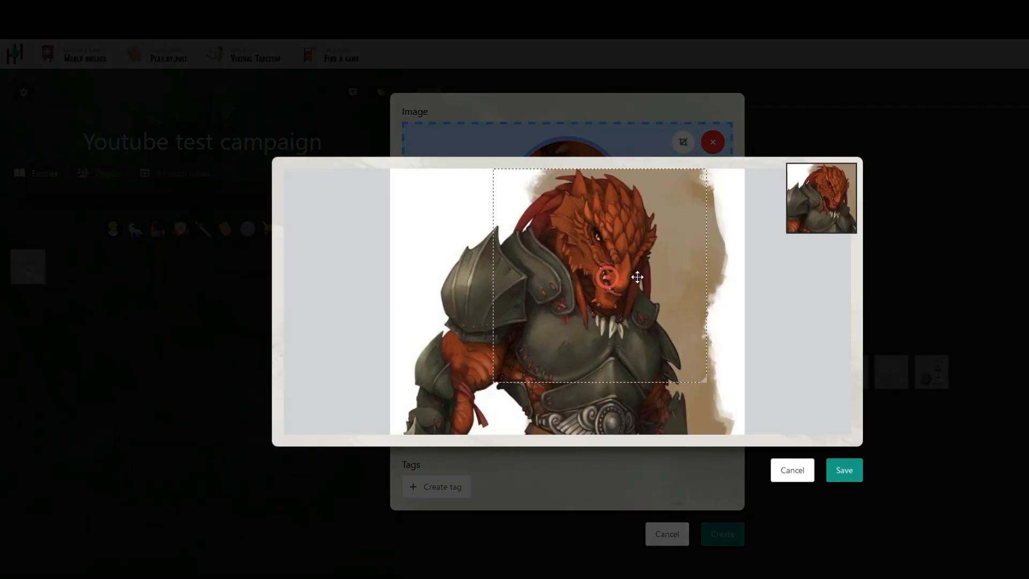
click(846, 474)
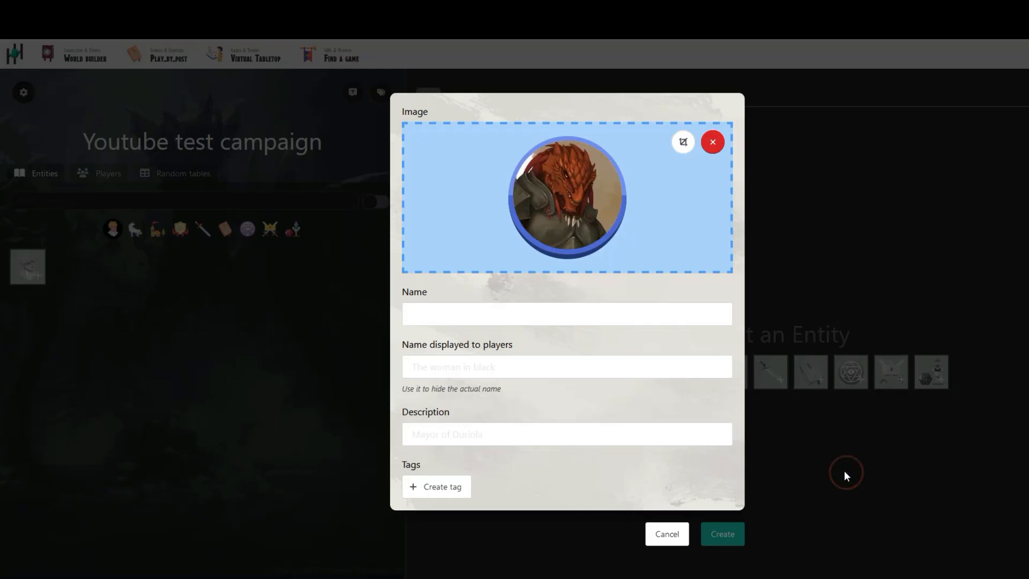
Name the character "Arak the Dragon King" and describe him as "Arak is the King of a remote clan of Dragonborn".
click(563, 314)
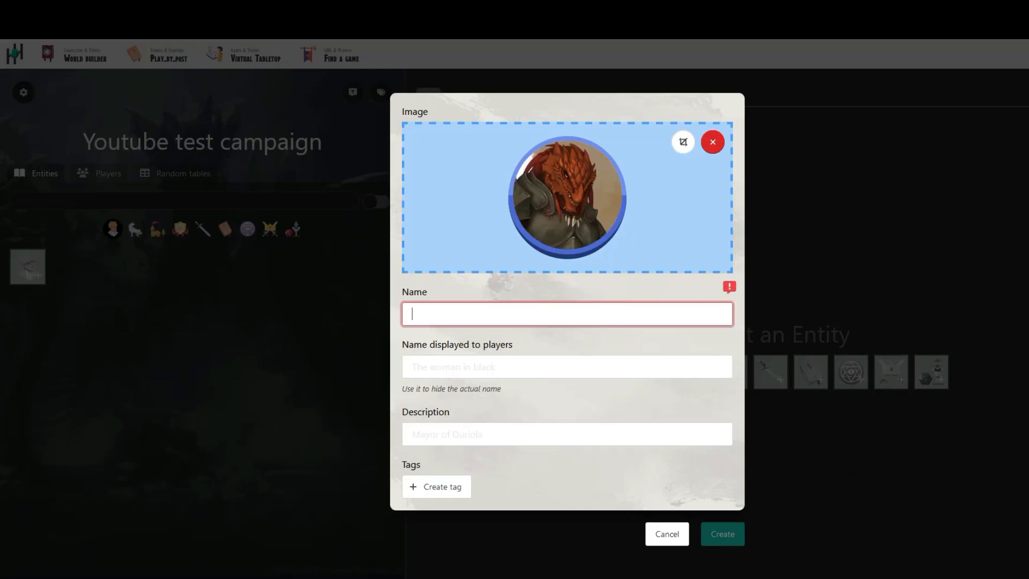
text(Arak the Dragon King)
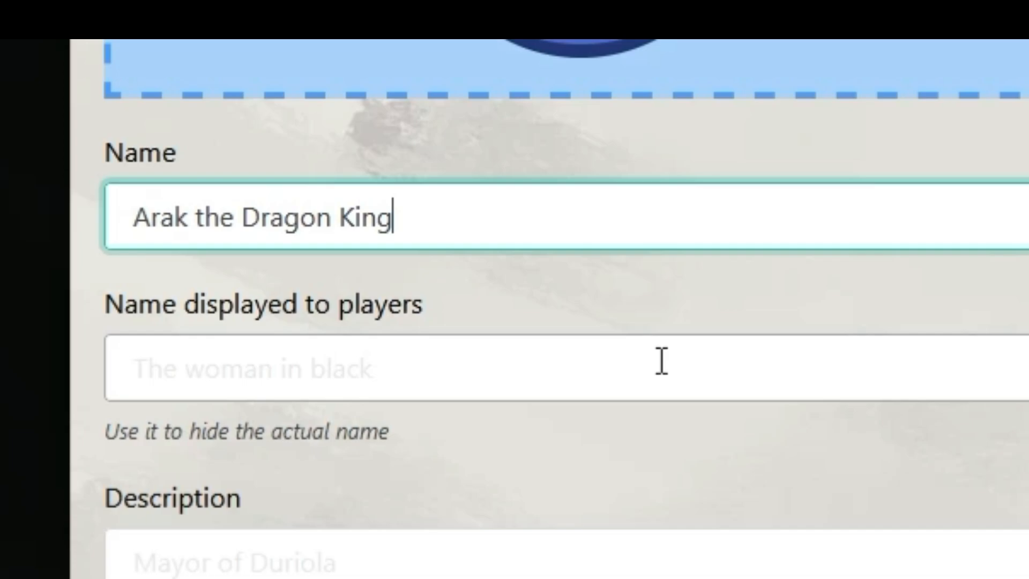
click(356, 560)
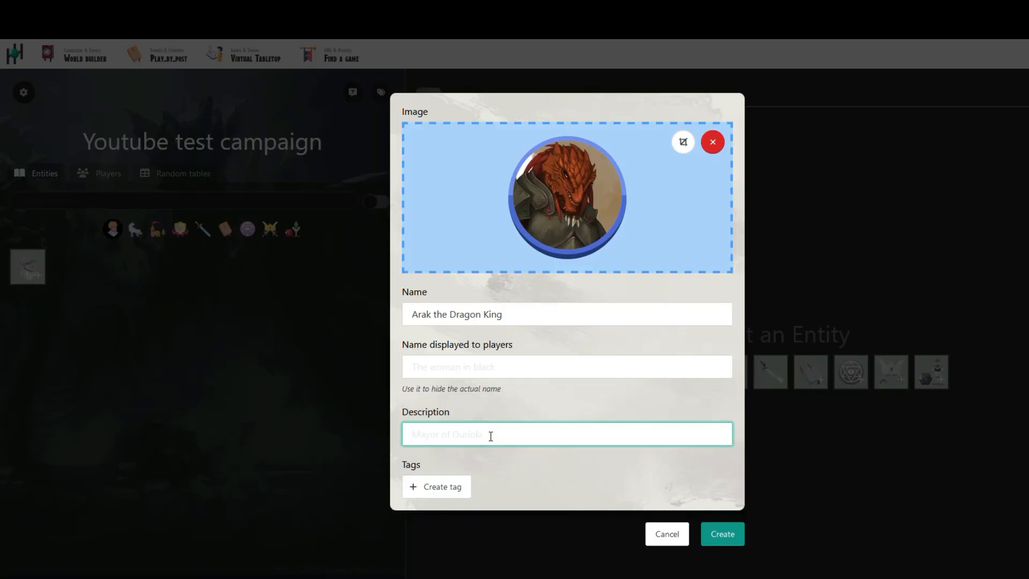
text(Arak is the King of a remote clan of Dragonborn)
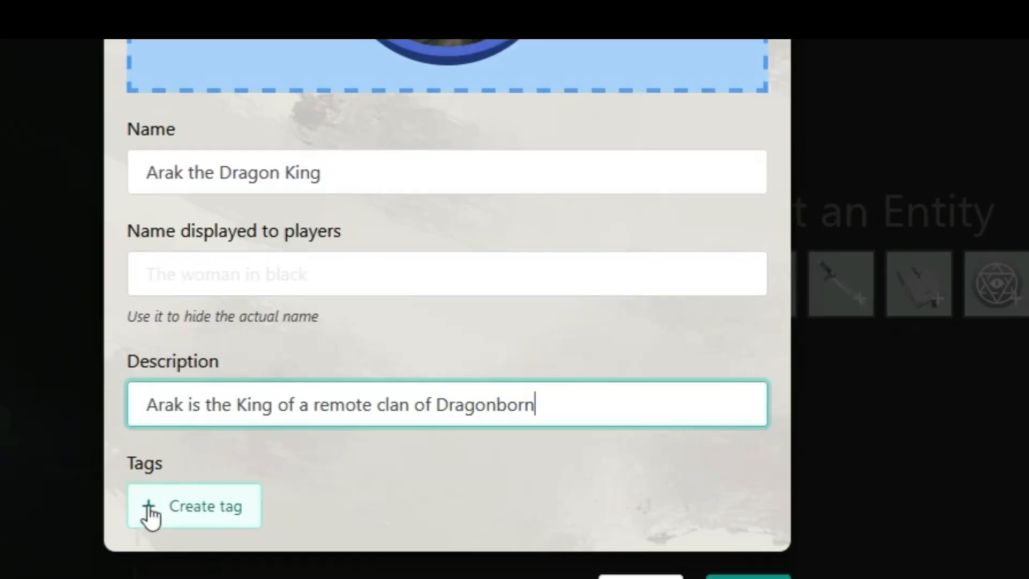
Add a new tag named "characters" to the entity and create the character.
click(148, 506)
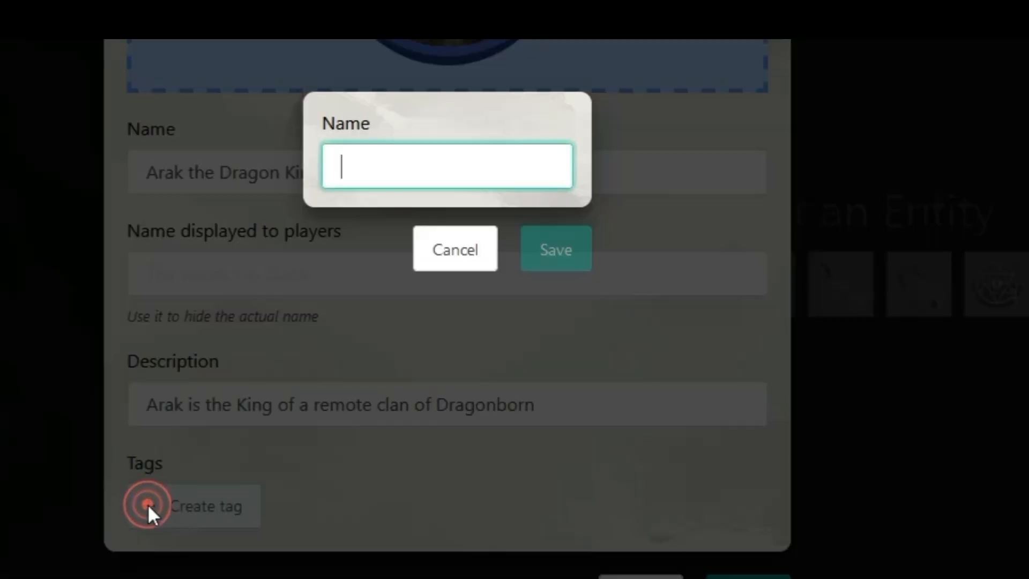
click(377, 166)
text(ch)
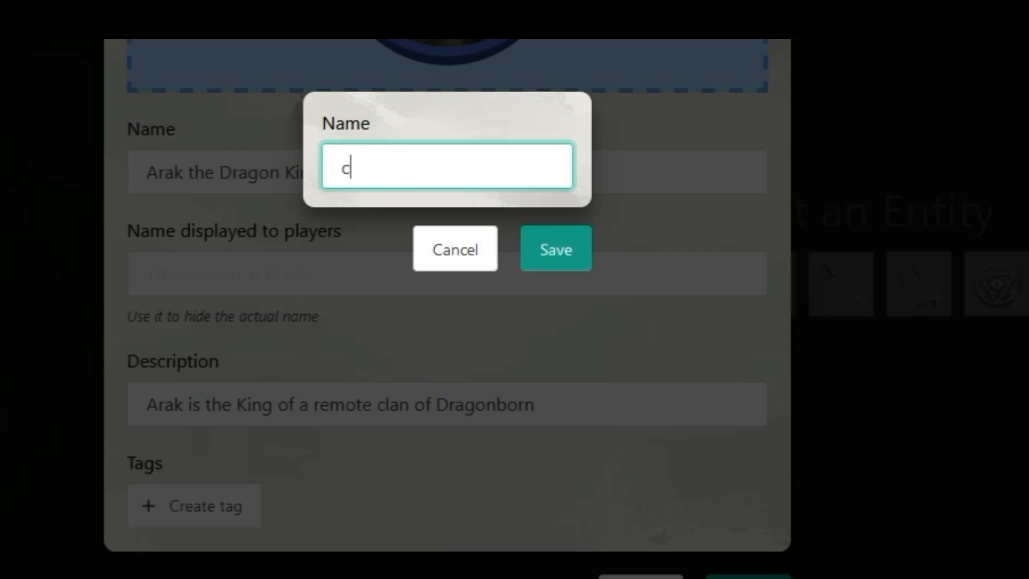
text(aracters)
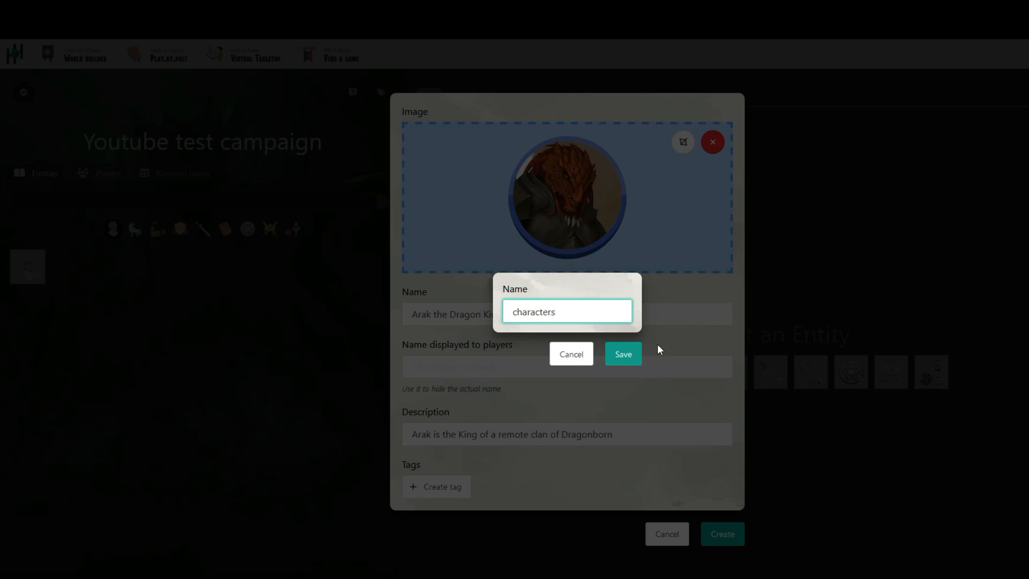
click(619, 356)
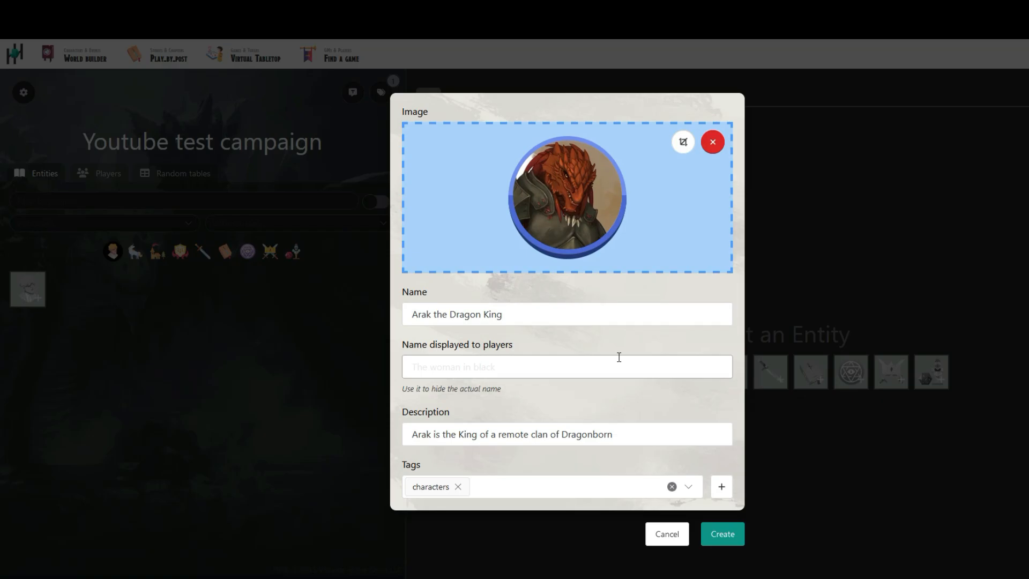
click(727, 536)
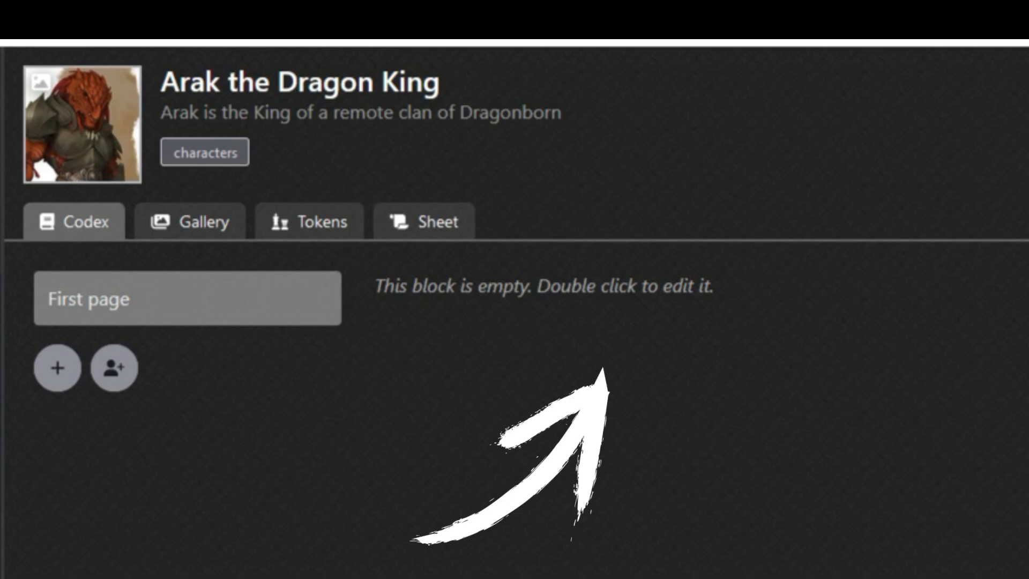
Paste the copied Ranger (Tier 1) stat block image into the empty block of Arak's first codex page and save it.
double_click(700, 285)
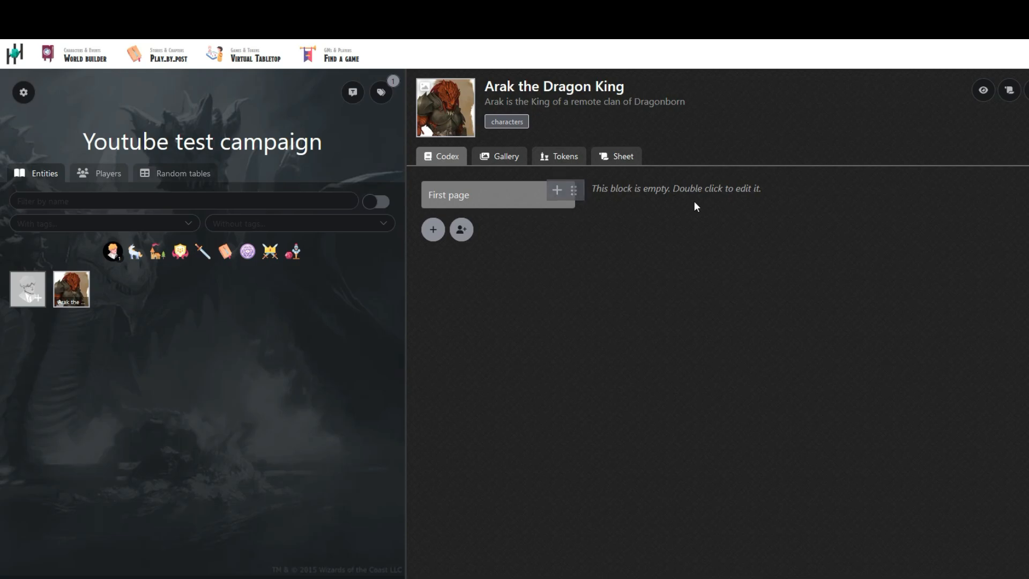
double_click(767, 191)
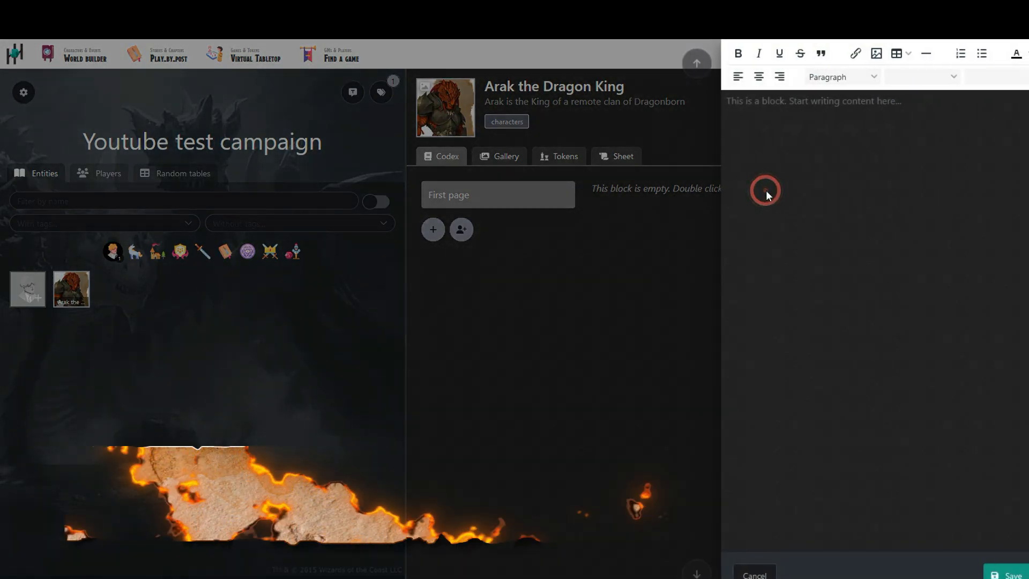
click(786, 147)
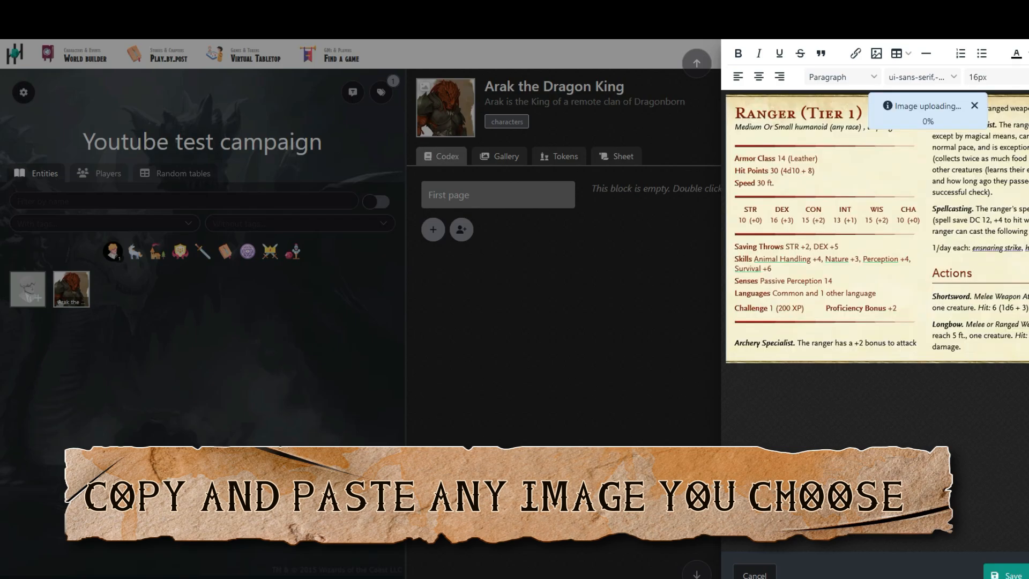
key(ctrl+v)
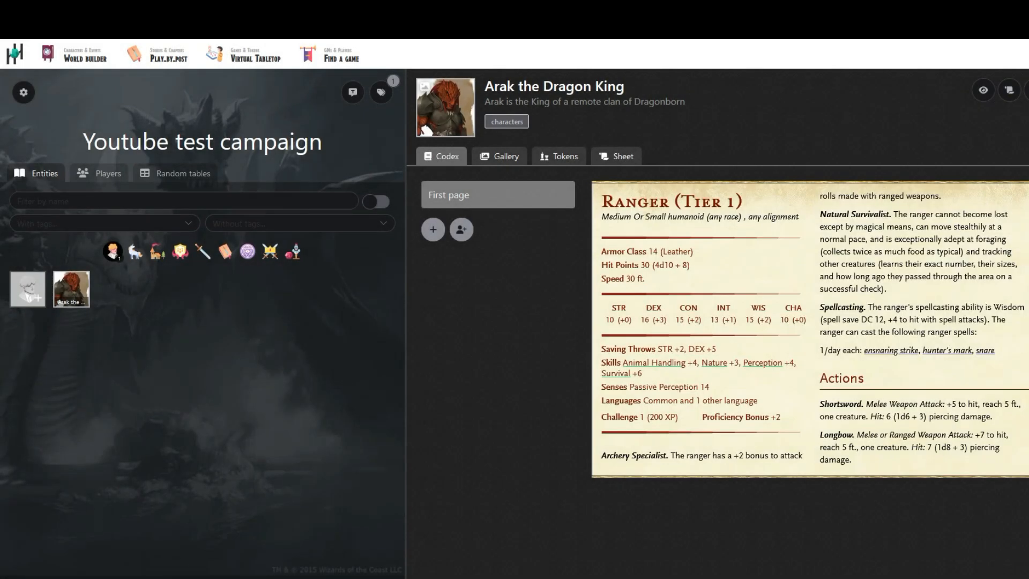
Rename the first page of Arak's codex to "Stats".
click(455, 198)
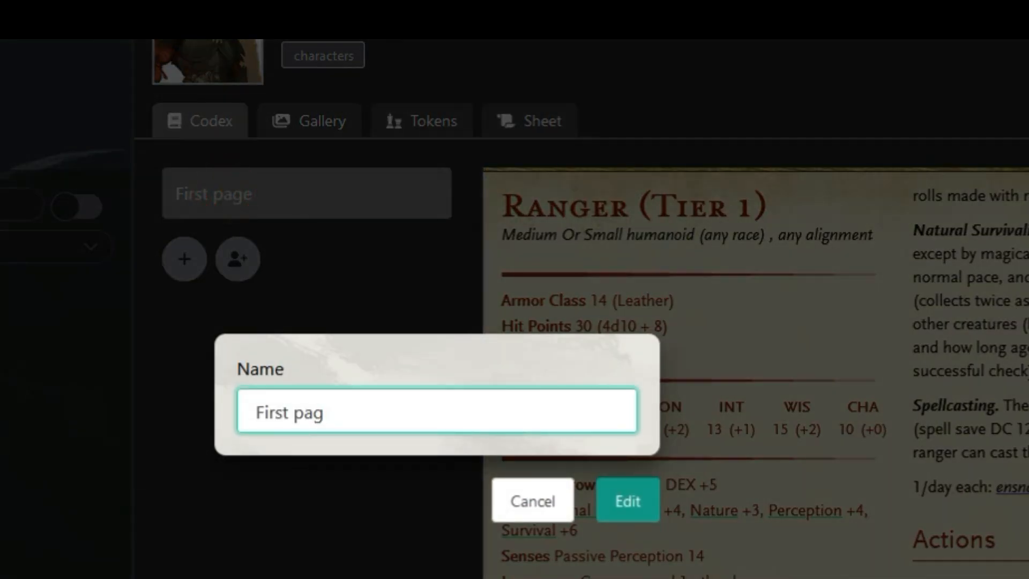
key(BackSpace)
key(BackSpace)
key(BackSpace)
key(BackSpace)
key(BackSpace)
key(BackSpace)
key(BackSpace)
key(BackSpace)
key(BackSpace)
text(Stsats)
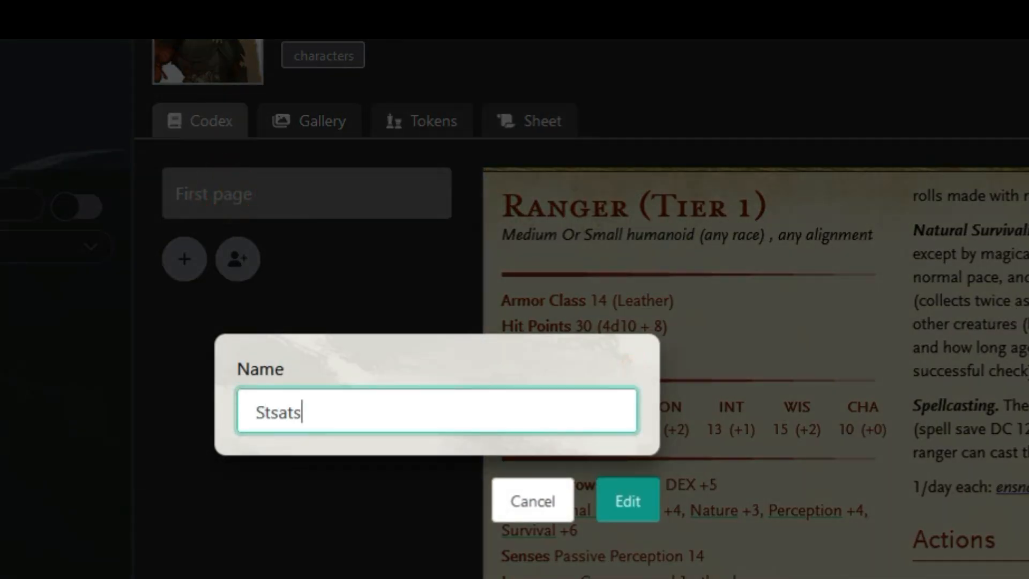
key(BackSpace)
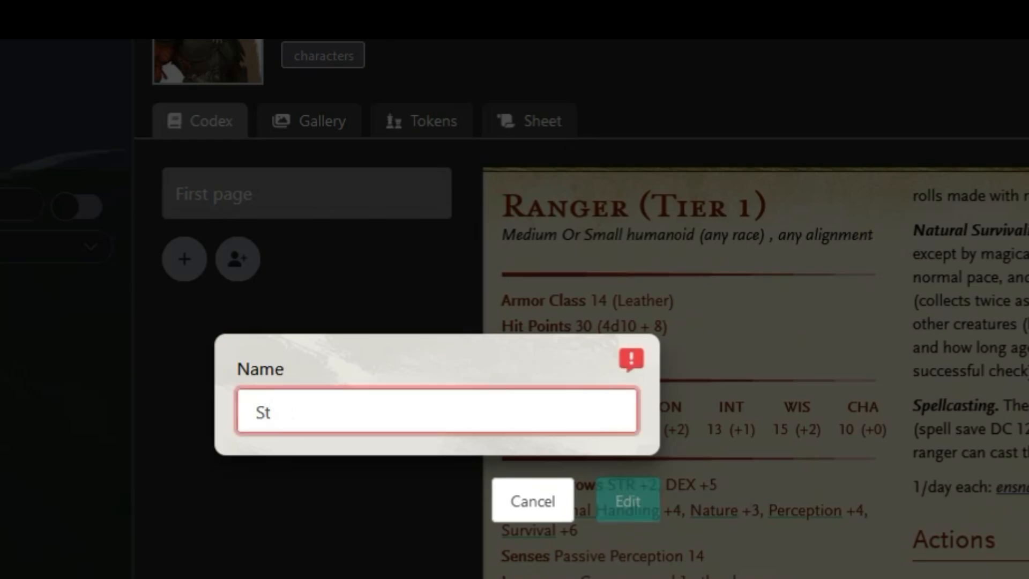
text(ats)
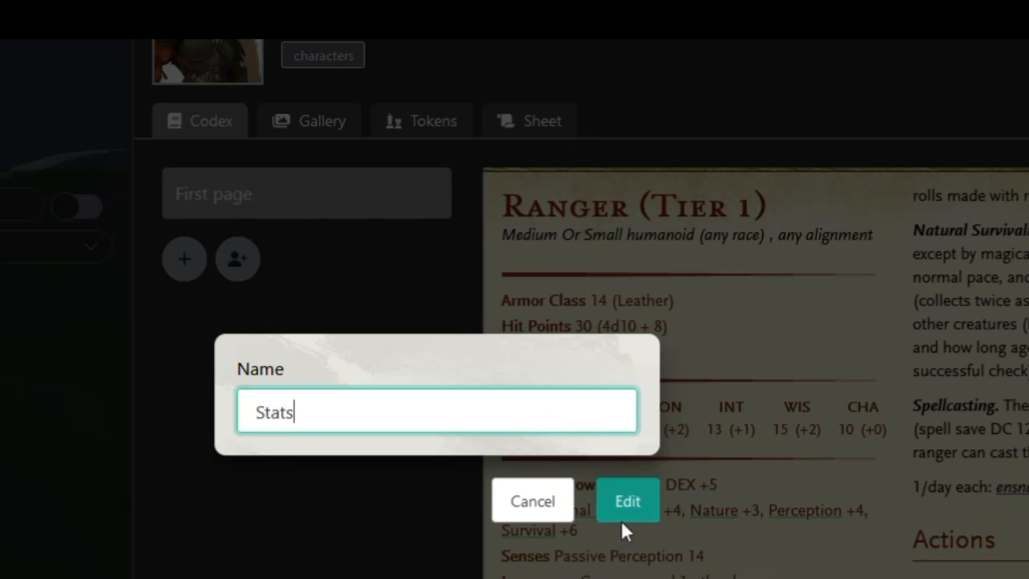
click(624, 510)
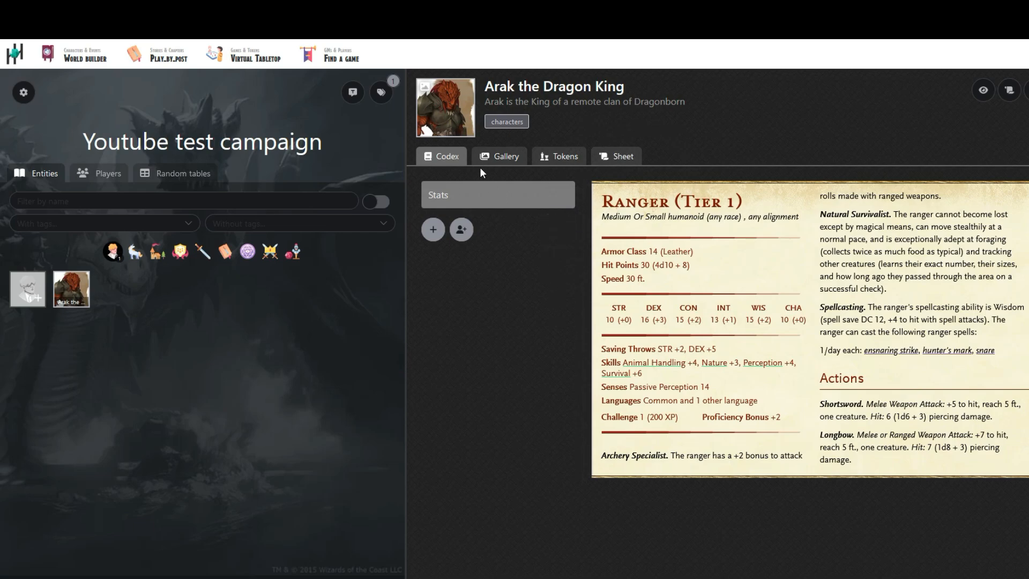
Upload the picture of the red-robed figure with a staff and a flame in its hand to Arak's gallery.
click(489, 156)
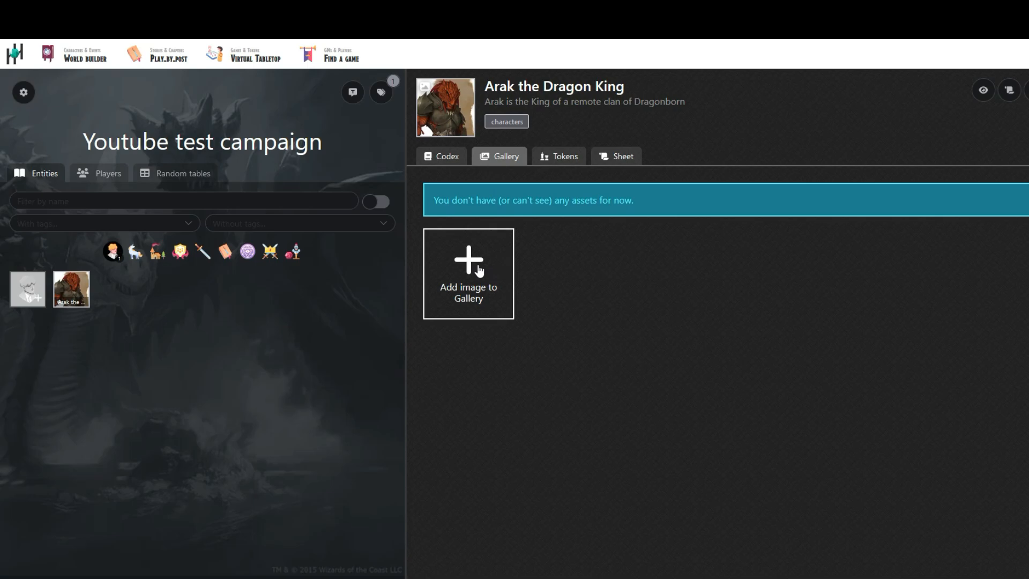
click(479, 268)
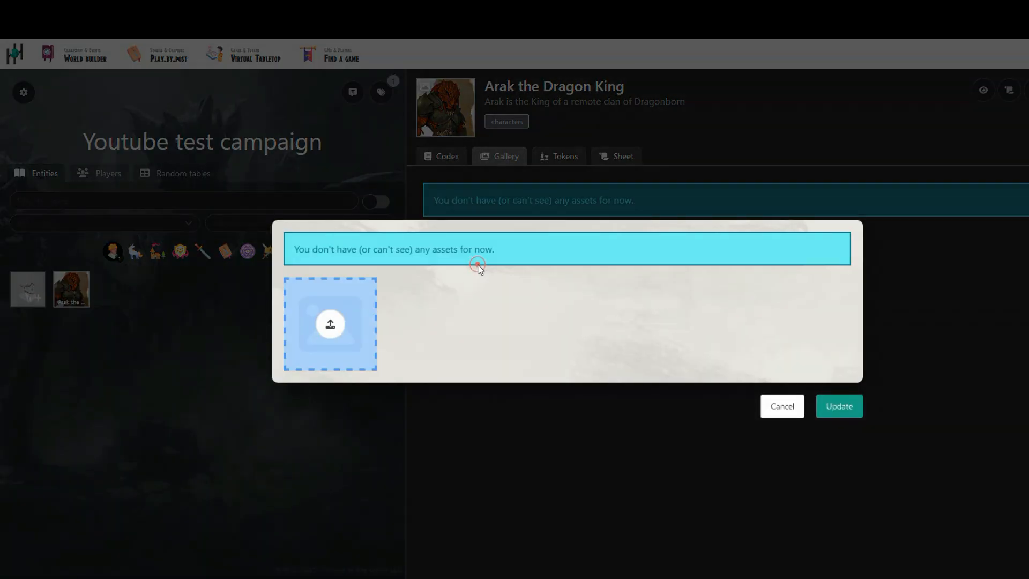
click(339, 319)
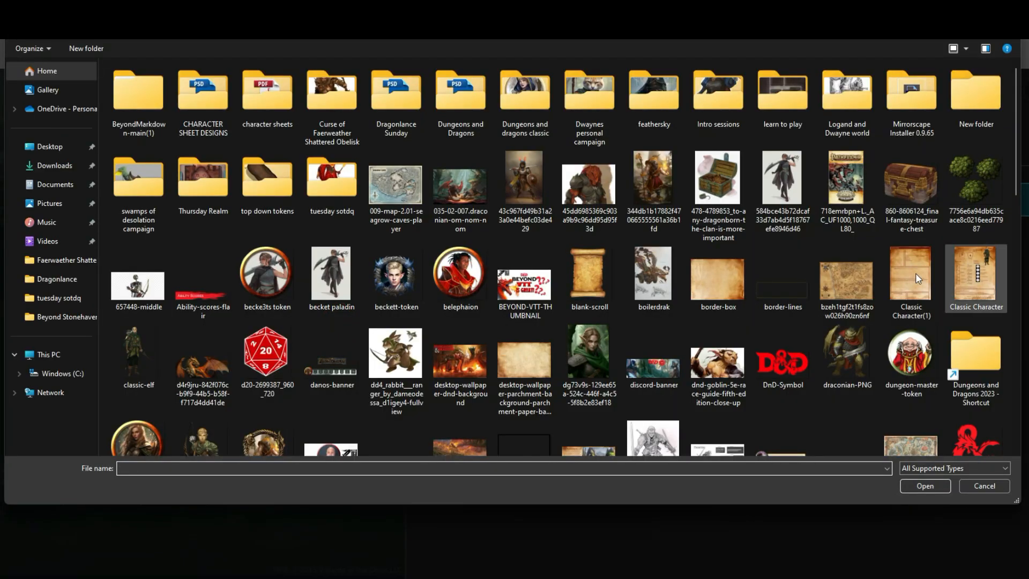
click(653, 193)
double_click(653, 193)
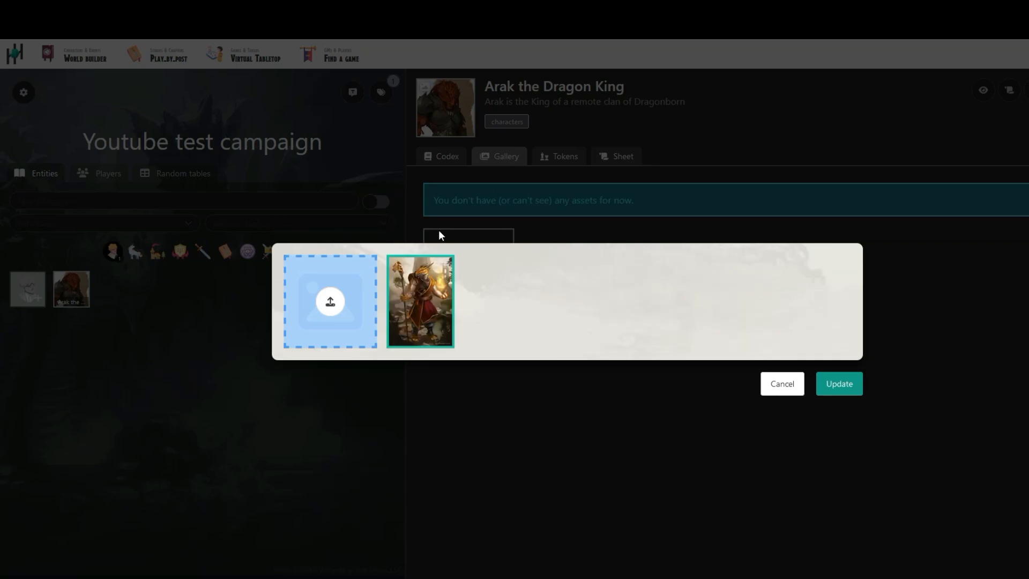
click(840, 384)
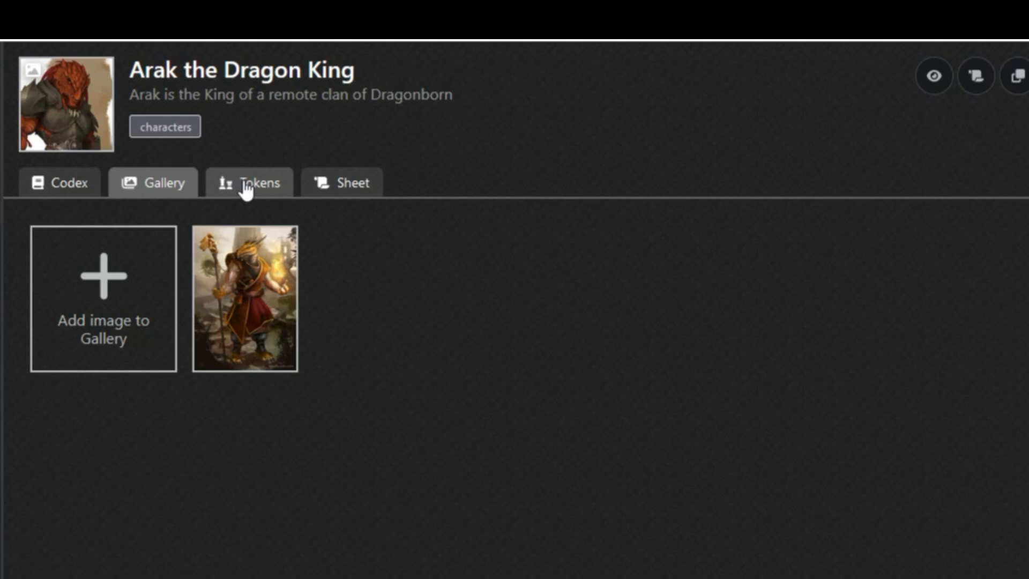
Add the HeroForge custom mini of the dragonborn with the fur cloak and large axe-headed staff as a token for Arak.
click(246, 185)
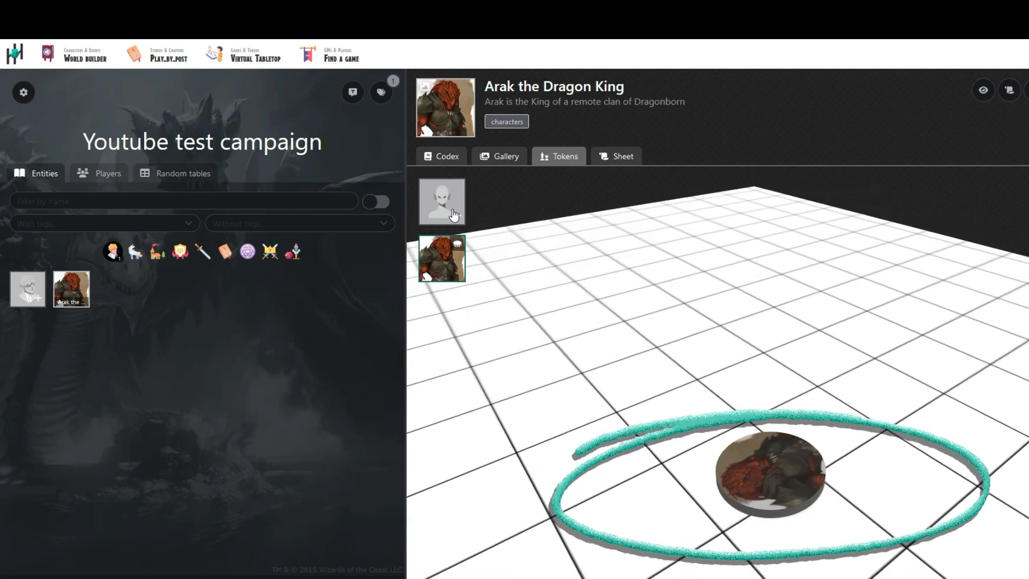
click(453, 214)
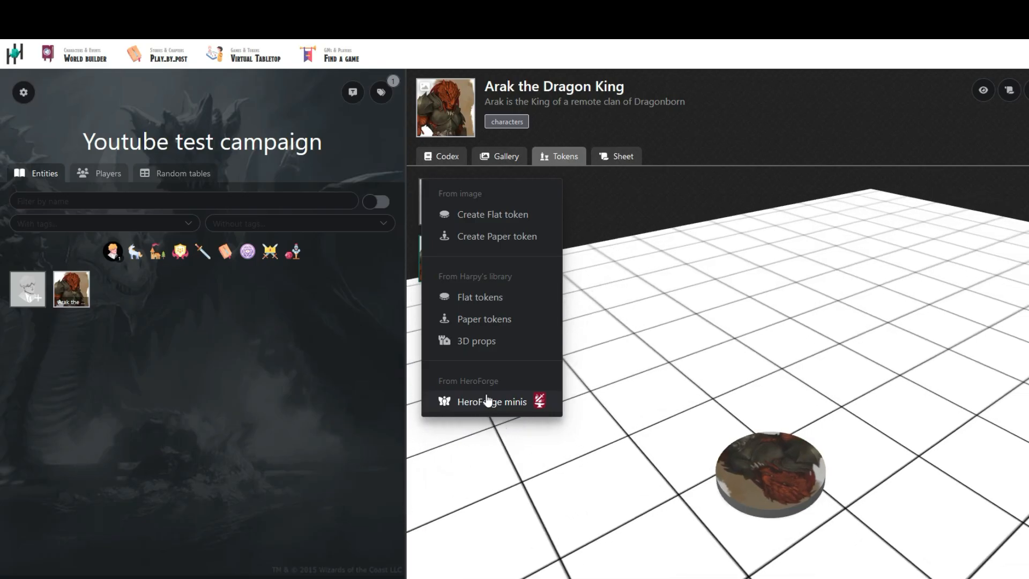
click(504, 513)
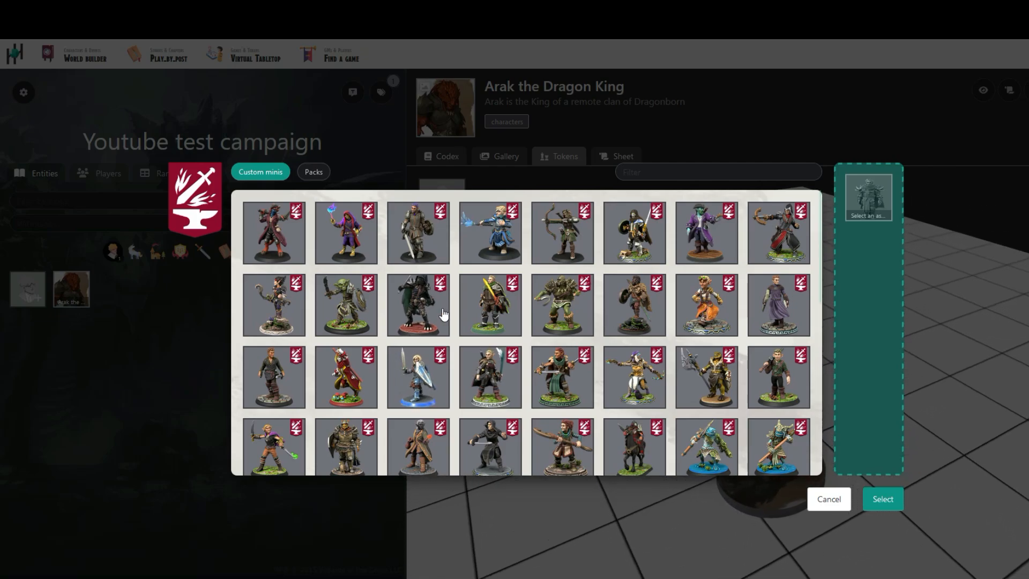
scroll(640, 296, down, 5)
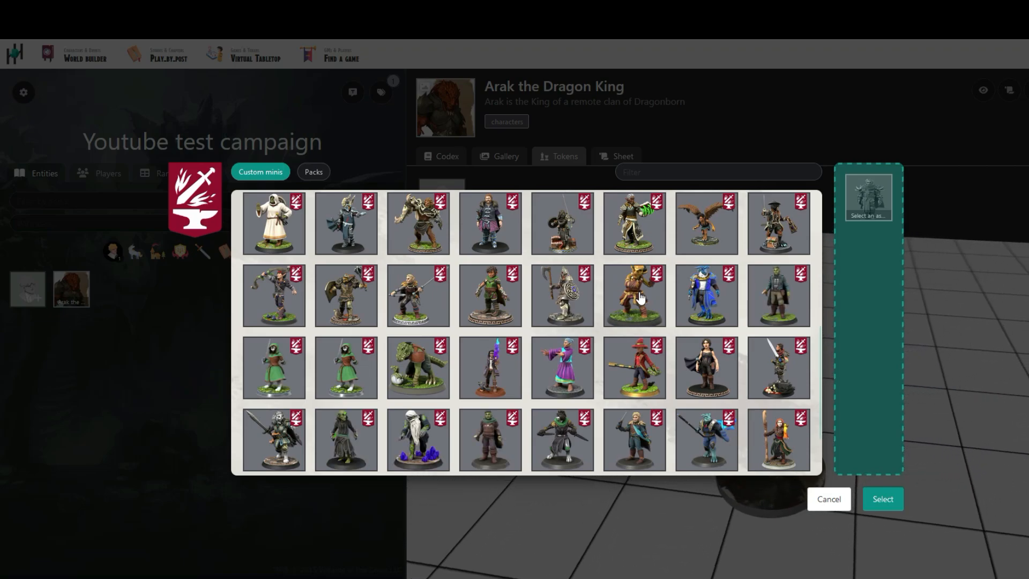
scroll(640, 297, down, 2)
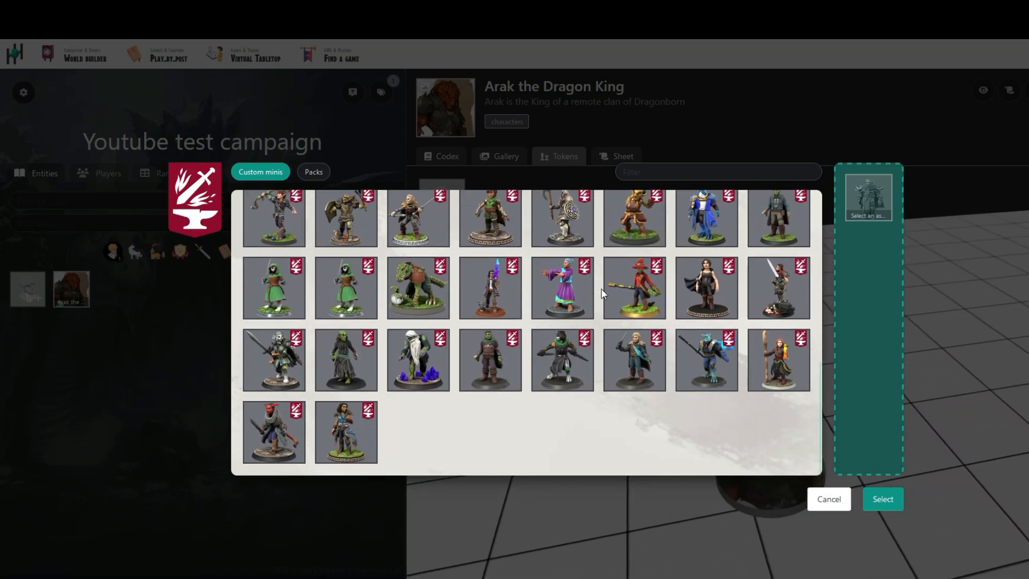
scroll(579, 322, up, 4)
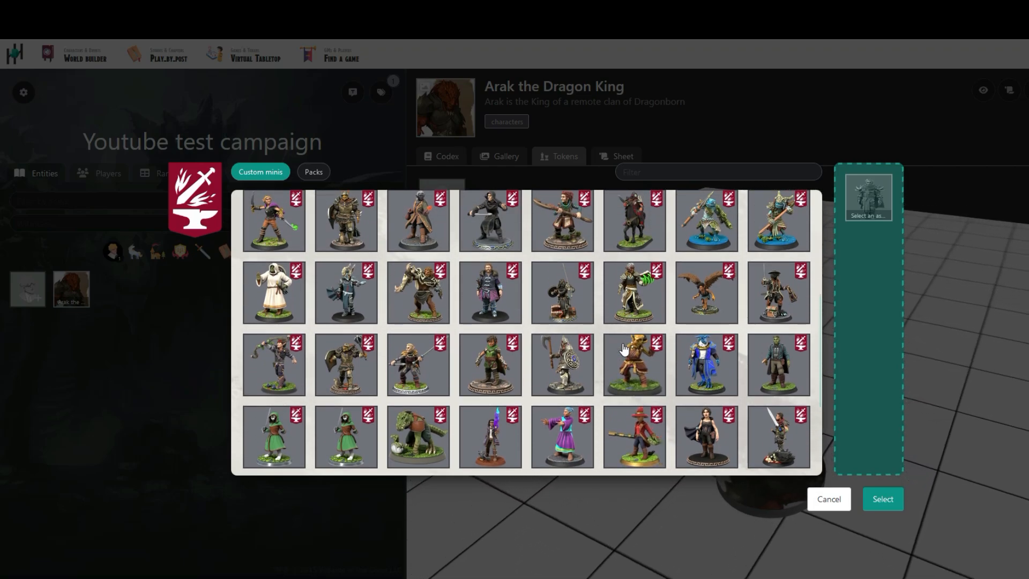
scroll(624, 352, up, 4)
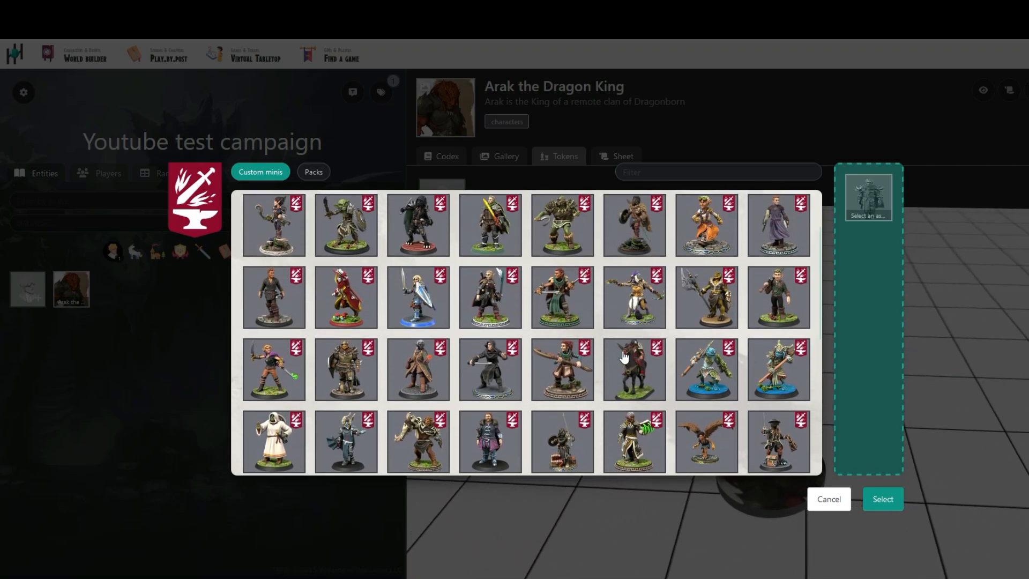
scroll(624, 354, up, 2)
scroll(624, 356, up, 1)
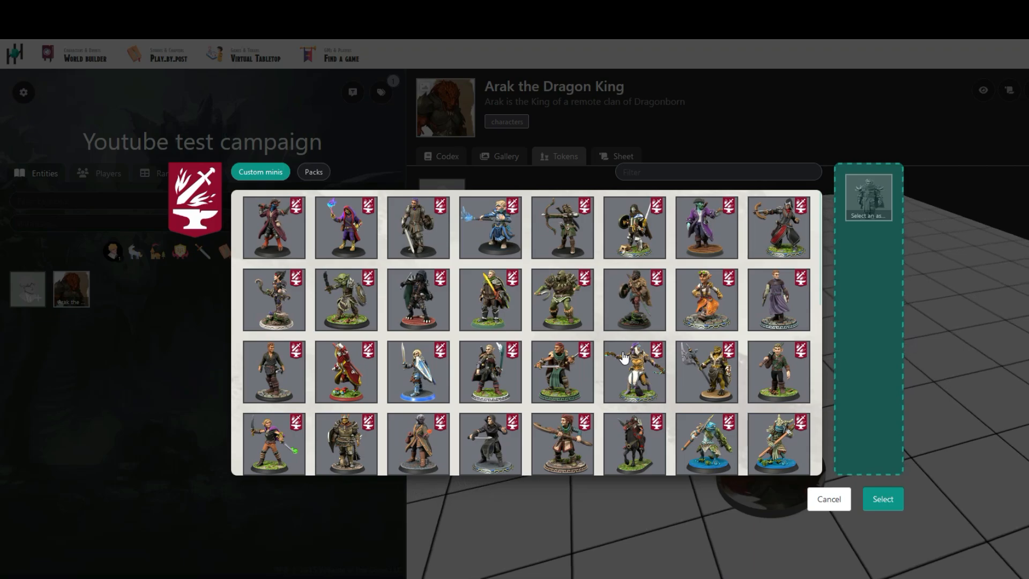
click(707, 378)
click(881, 499)
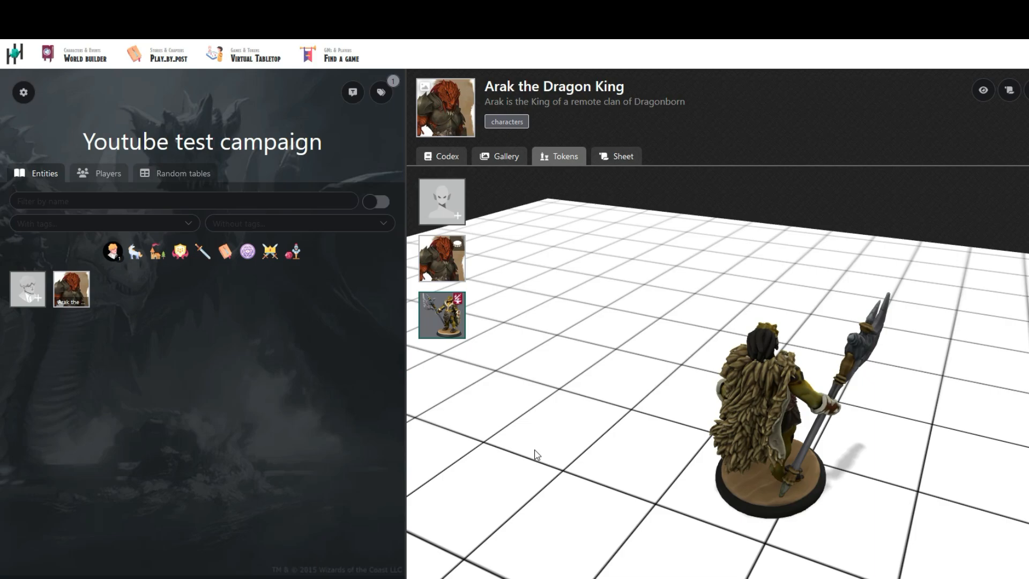
Inspect the dragonborn mini token from several sides and up close, and check the options offered for it.
drag(546, 376, 941, 354)
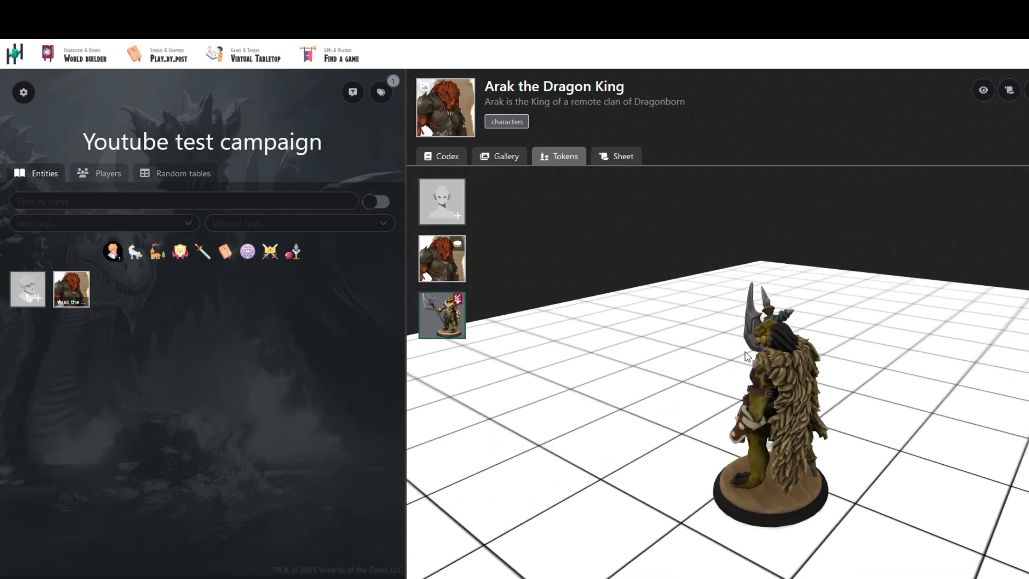
drag(493, 398, 799, 453)
drag(577, 414, 808, 426)
scroll(810, 439, up, 5)
scroll(811, 436, down, 5)
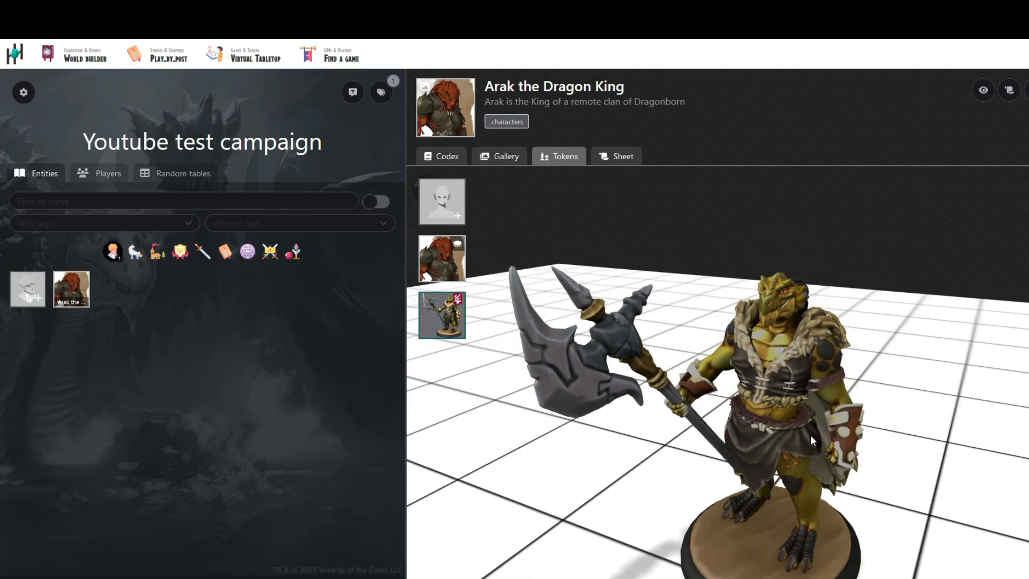
scroll(810, 436, down, 3)
drag(571, 244, 571, 268)
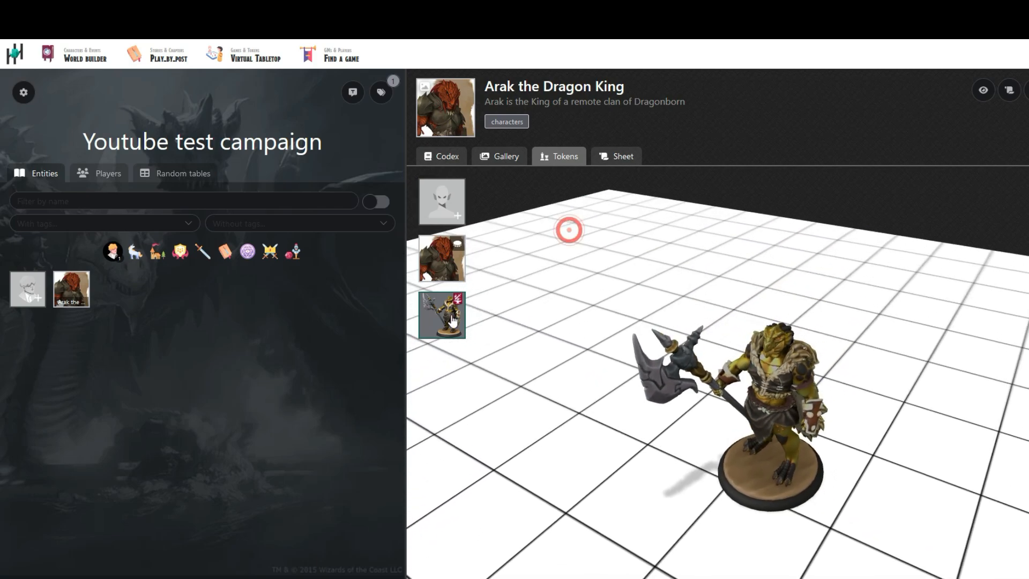
click(448, 318)
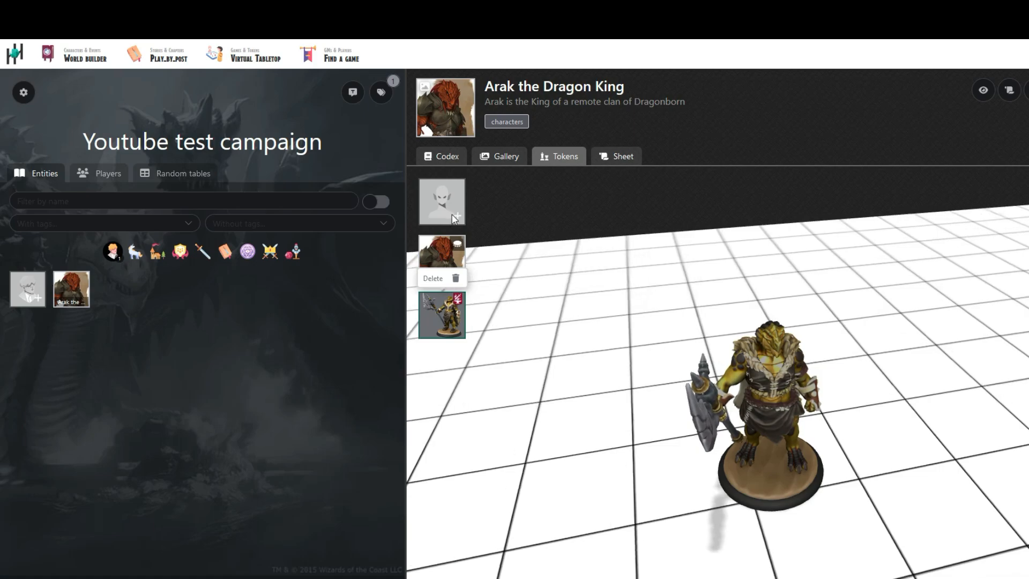
Create and save a paper token for Arak without uploading an image, and return to his codex.
click(455, 217)
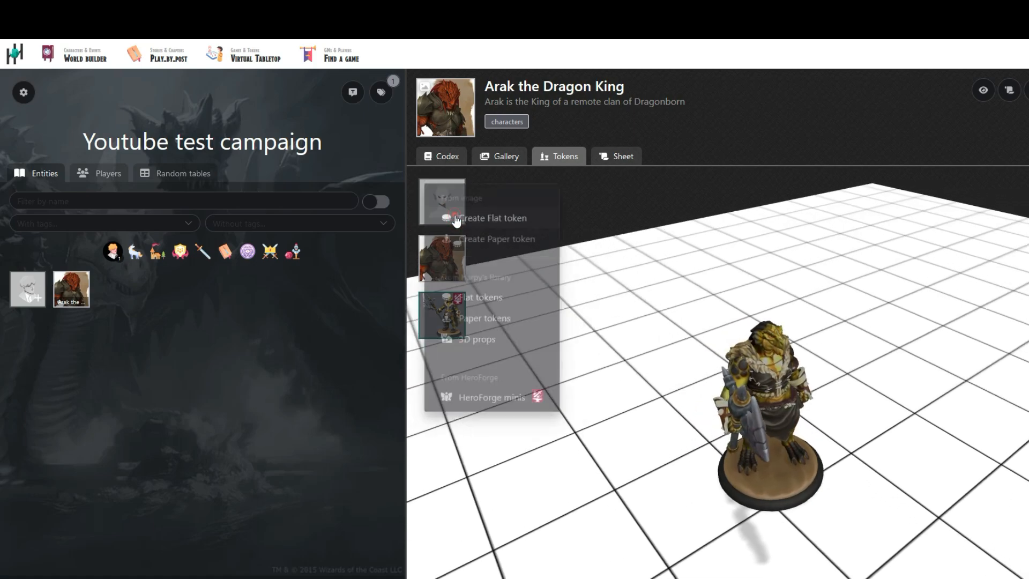
click(483, 238)
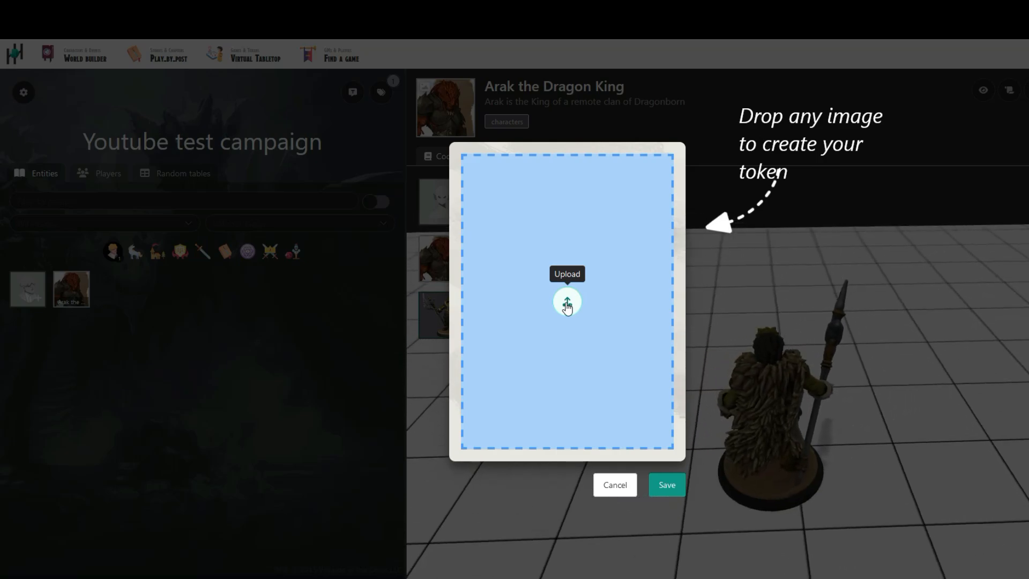
click(667, 486)
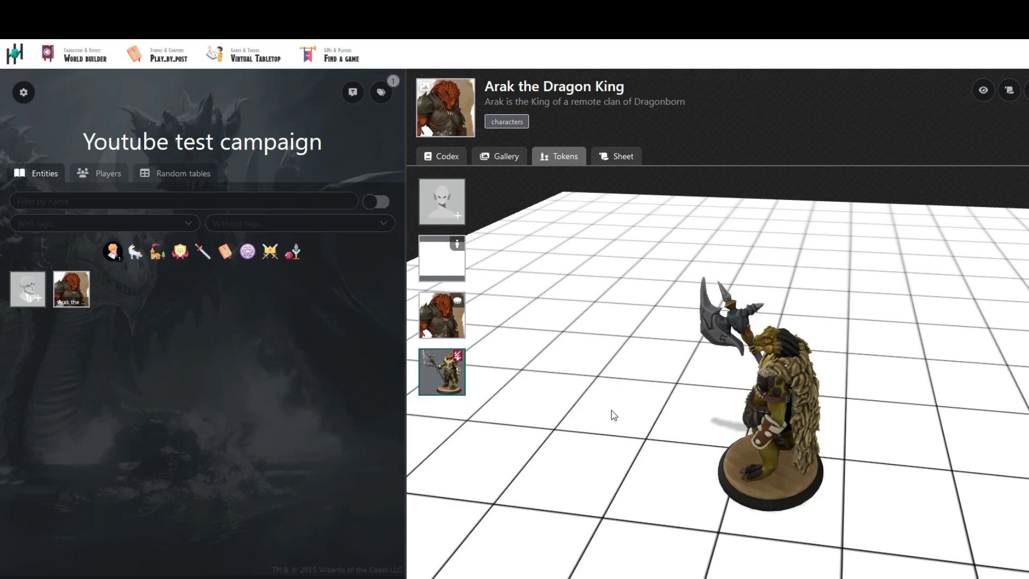
click(441, 158)
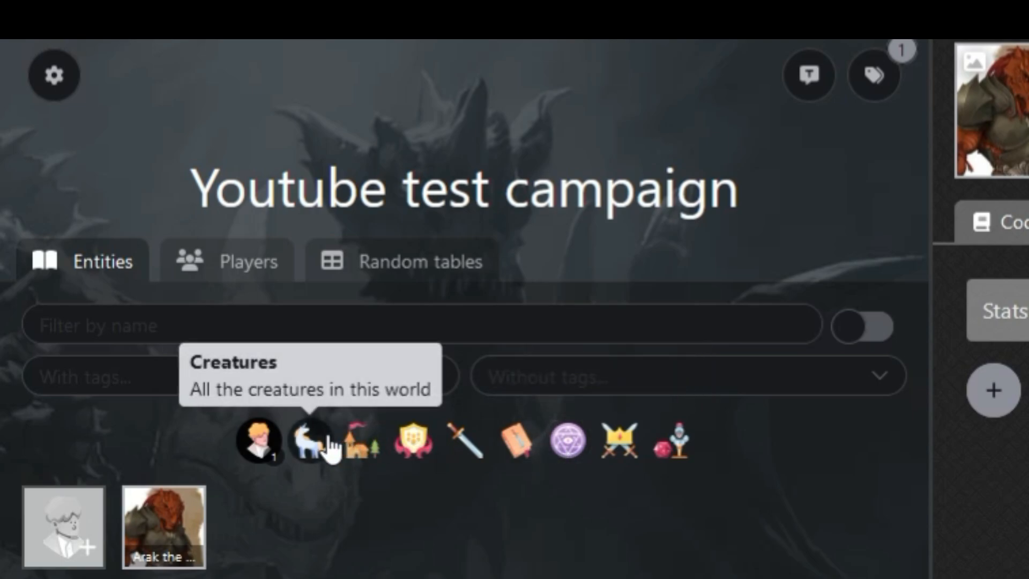
Start a new entity in the book category with The Shattered Obelisk cover as its image, cropped to the titles and artwork.
click(516, 449)
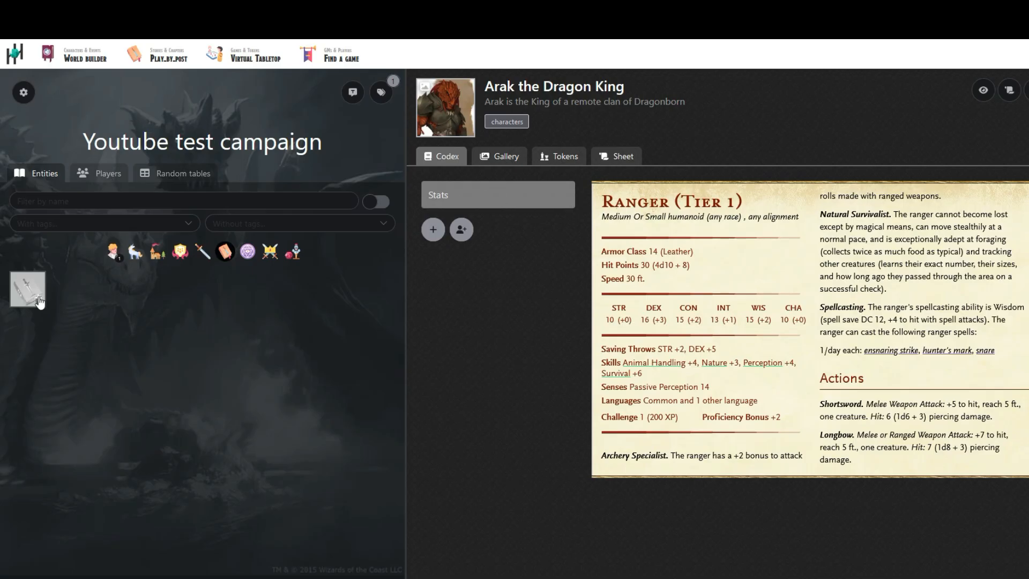
click(40, 302)
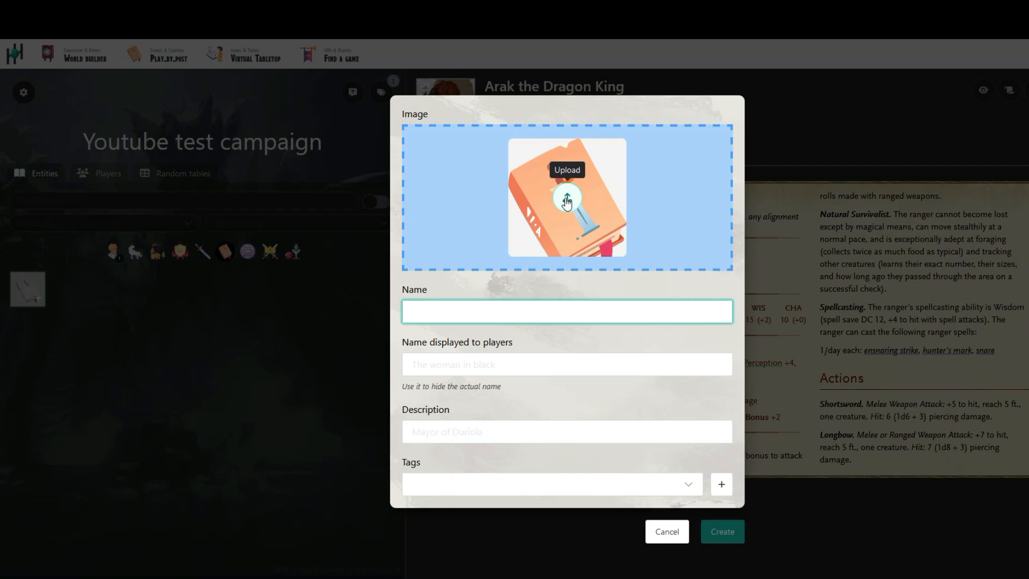
click(567, 203)
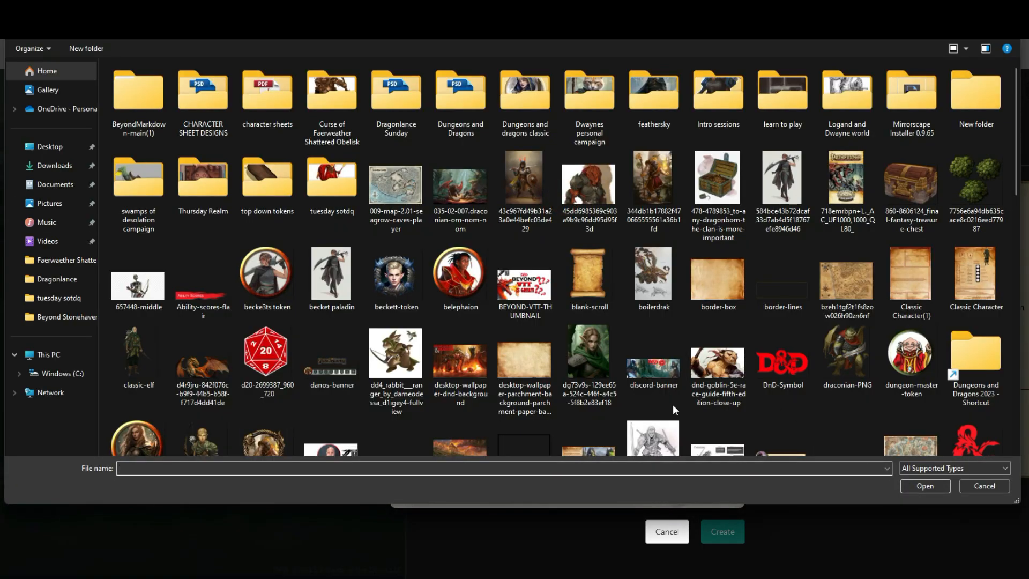
double_click(373, 254)
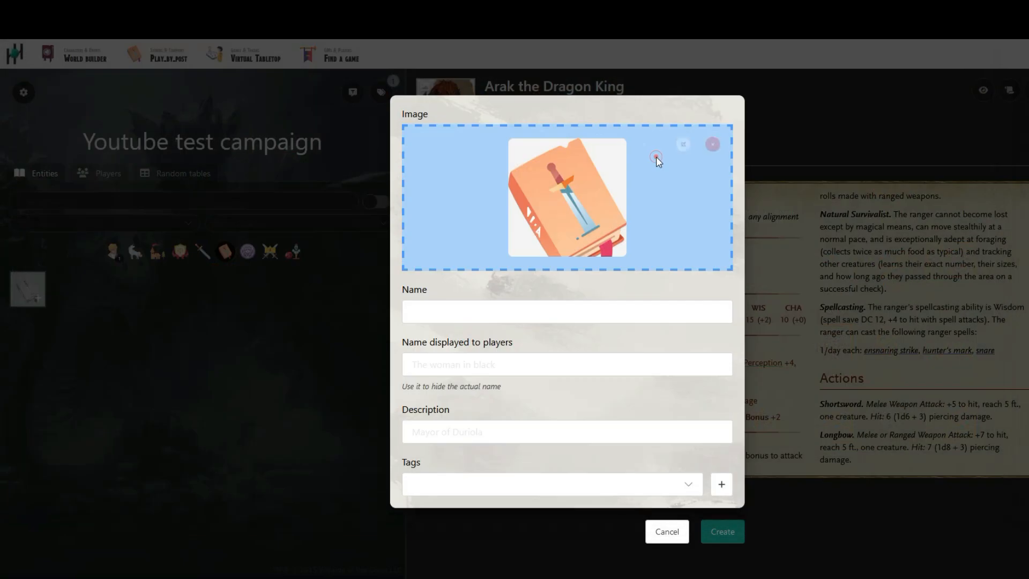
click(681, 142)
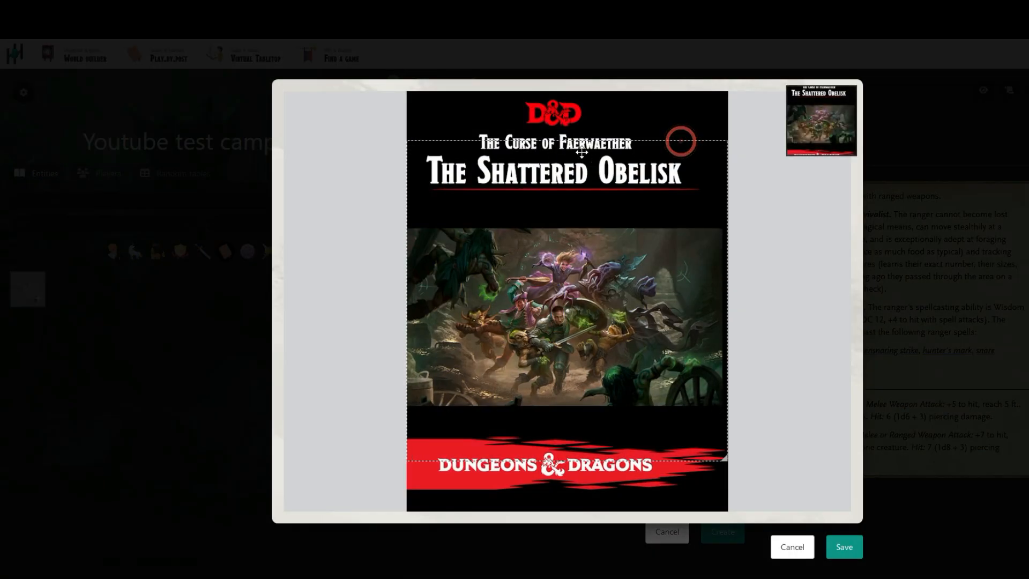
drag(573, 323, 576, 268)
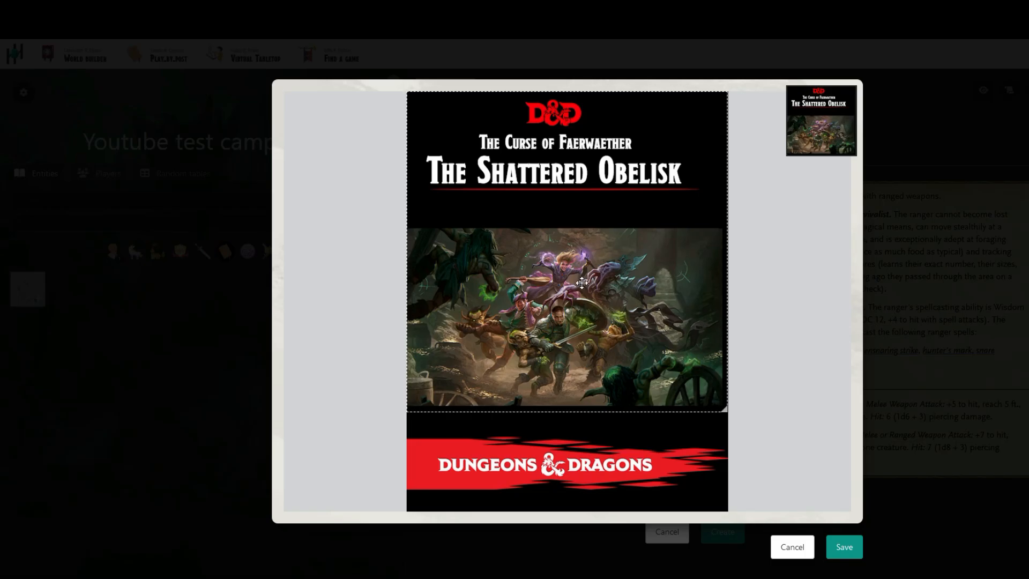
click(839, 546)
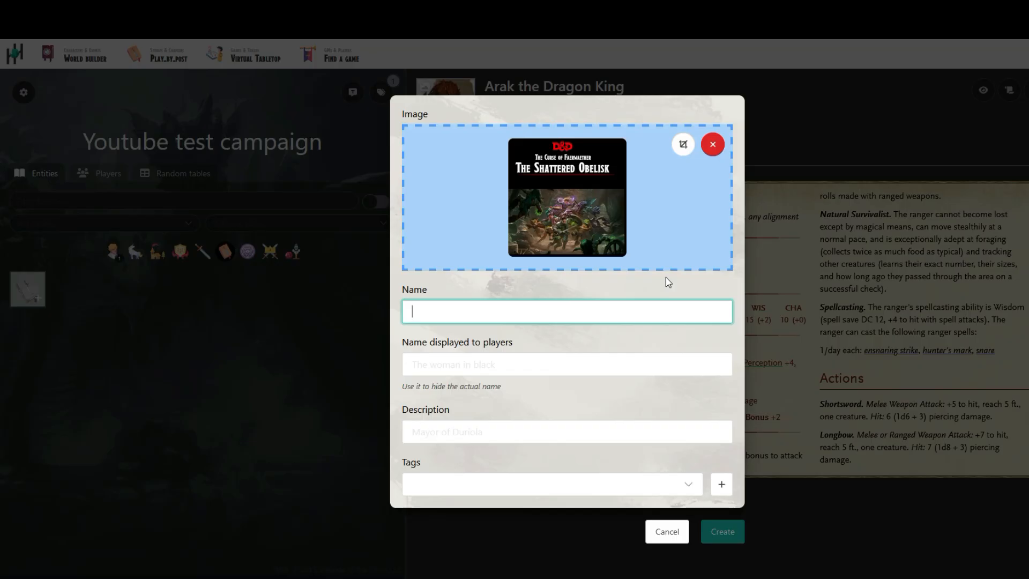
Name the new entity "test campaign" and create it.
text(test campaign)
click(723, 531)
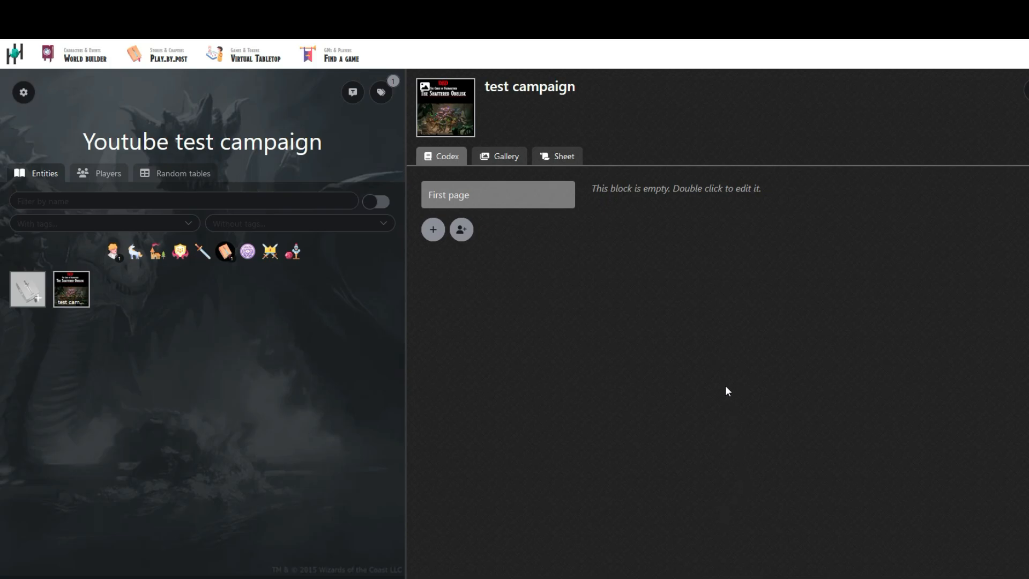
Open the campaign's first page for editing and, in D&D Beyond, copy the text from Welcome to Phandalin through the Chapter 8 Summary.
double_click(755, 188)
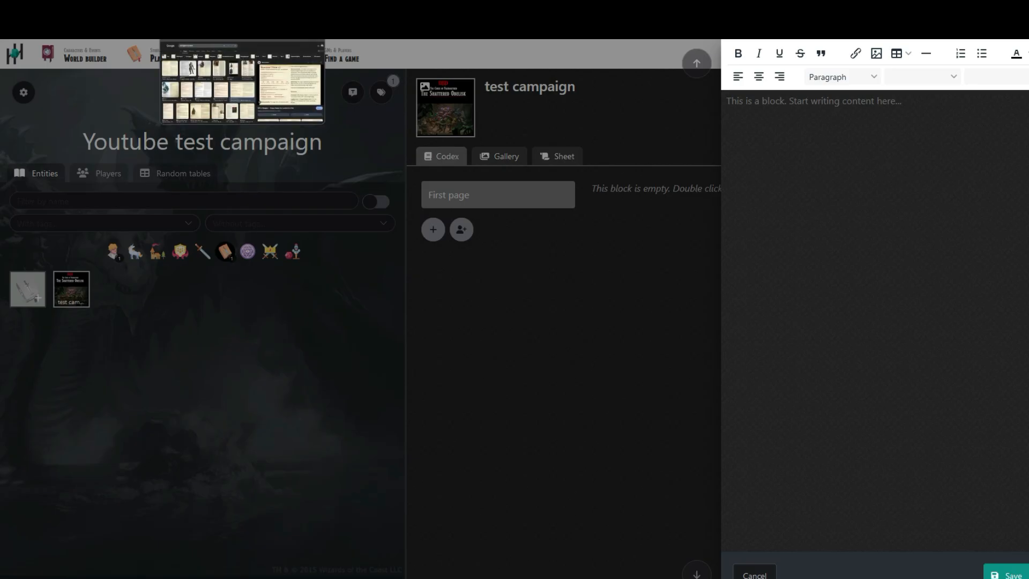
click(231, 9)
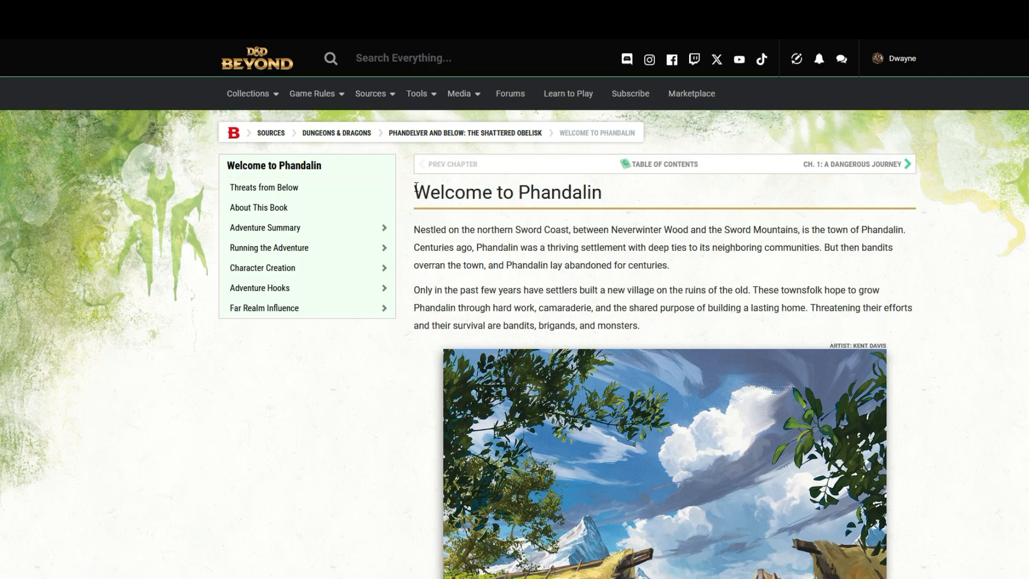
drag(416, 187, 538, 376)
scroll(641, 327, down, 10)
scroll(529, 435, down, 16)
scroll(531, 427, down, 10)
scroll(531, 421, down, 3)
scroll(531, 426, down, 18)
scroll(532, 419, down, 1)
right_click(542, 352)
click(582, 362)
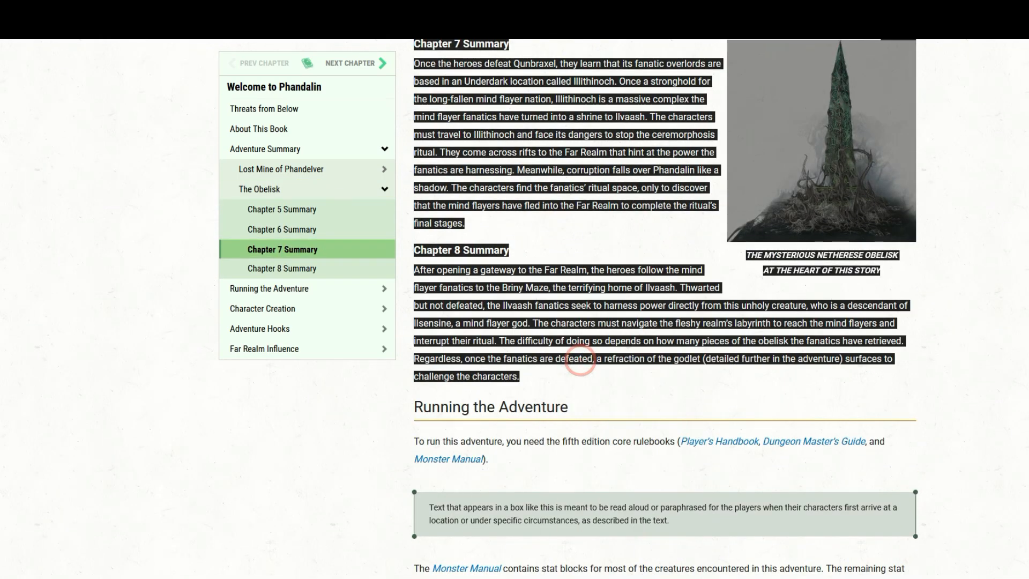
Return to Harpy, paste the copied adventure text into the campaign's first page and save it, and show the world's creature entities.
click(80, 10)
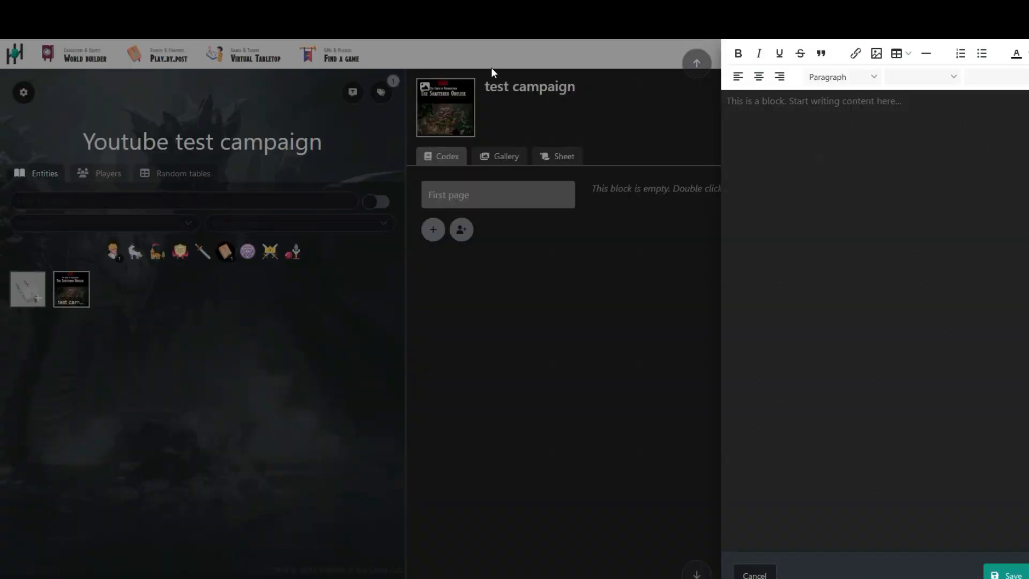
click(863, 108)
key(ctrl+v)
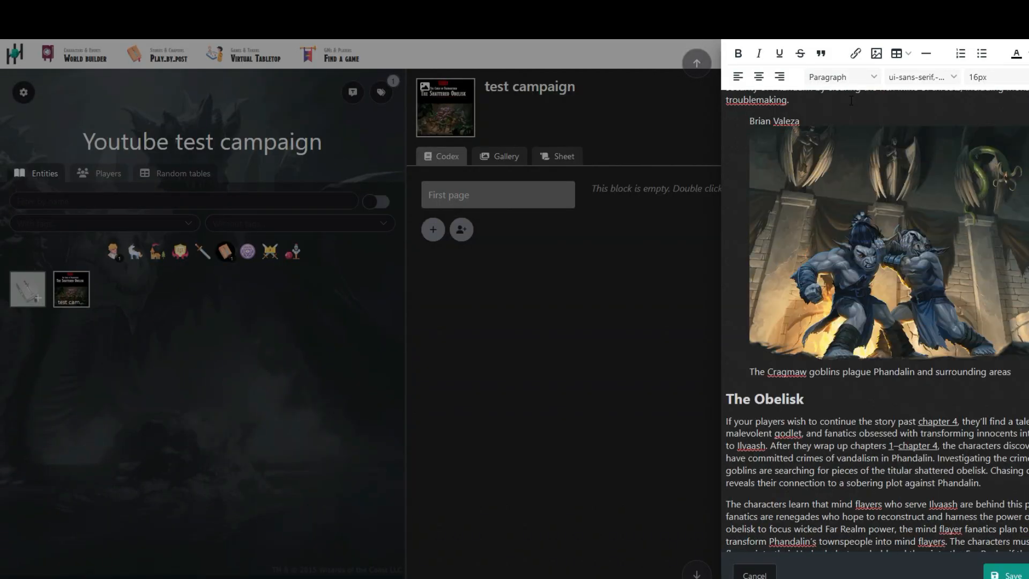
scroll(847, 294, up, 20)
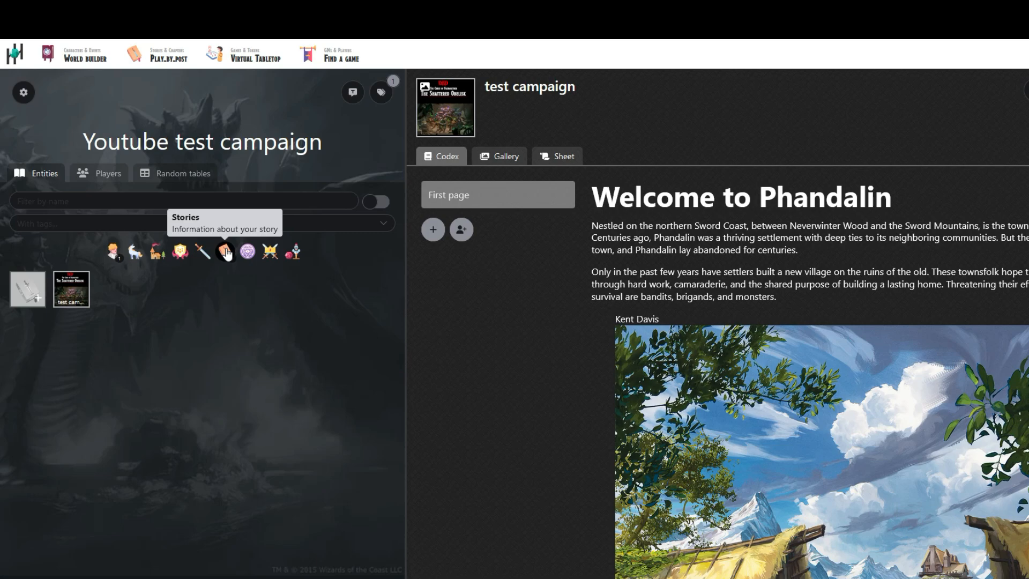
click(138, 259)
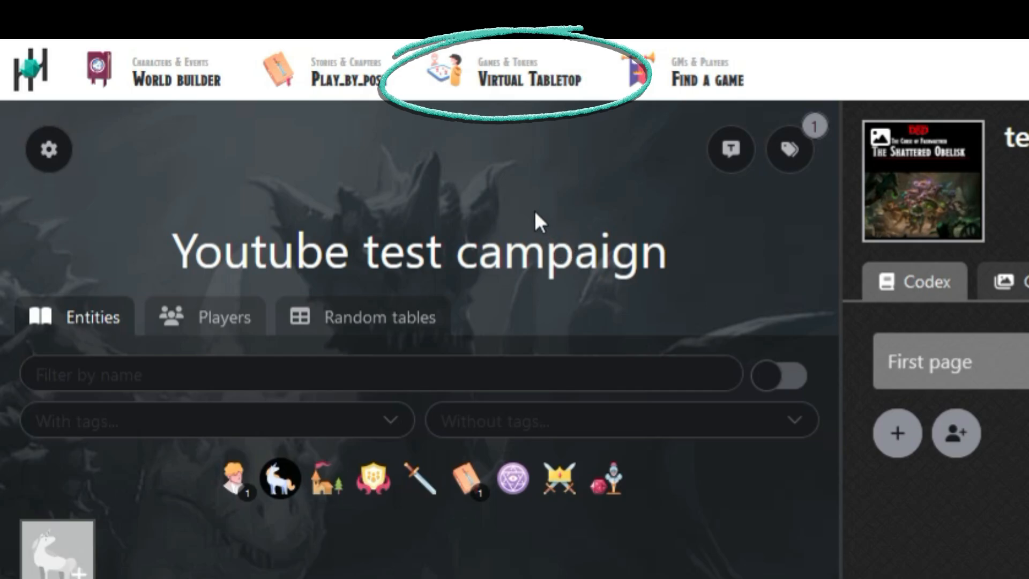
Start a new virtual tabletop game named "my new table" with the dnd-fighter-character-combat image as its cover.
click(527, 70)
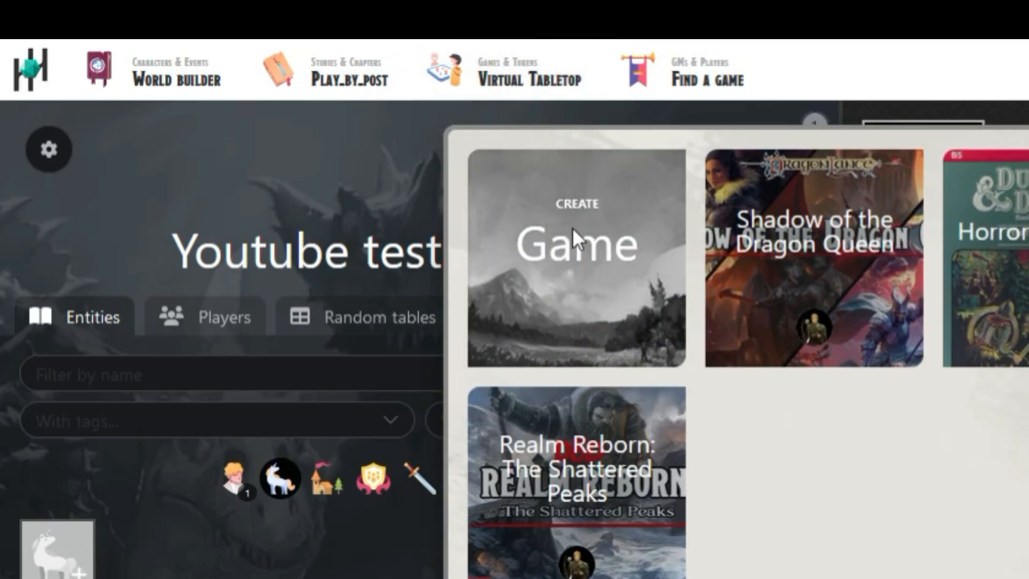
click(582, 213)
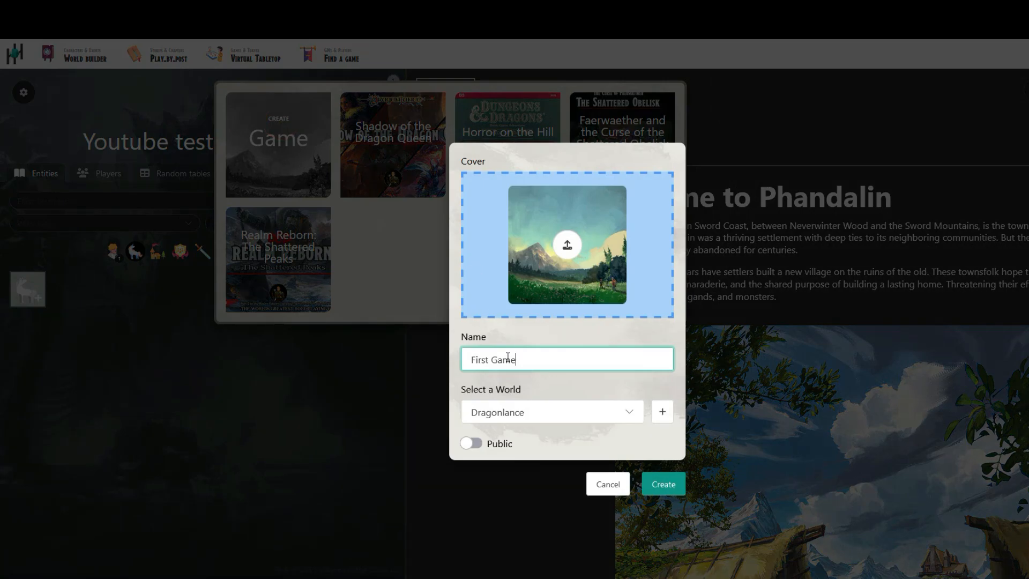
triple_click(523, 360)
text(my new table)
click(567, 245)
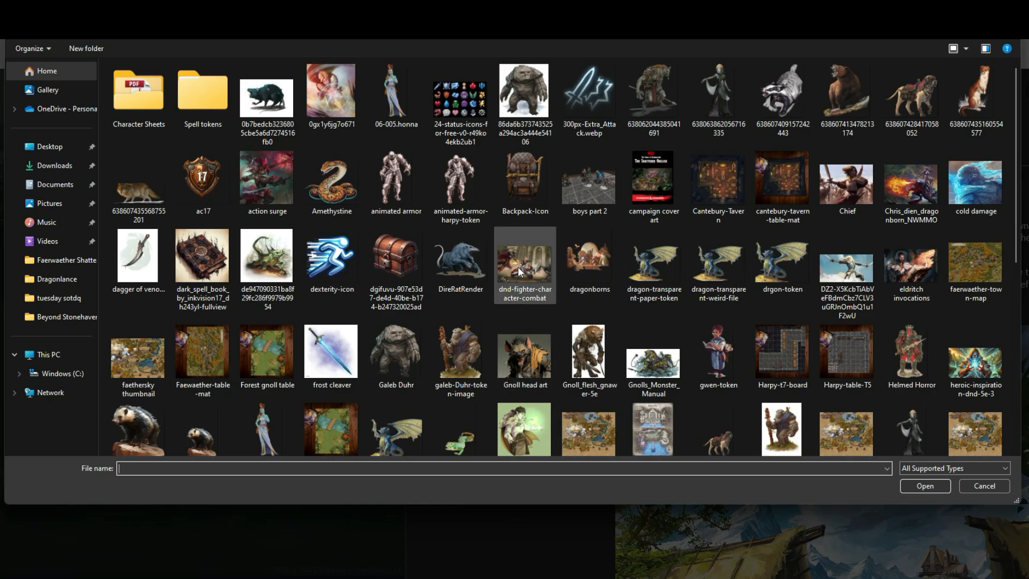
double_click(518, 266)
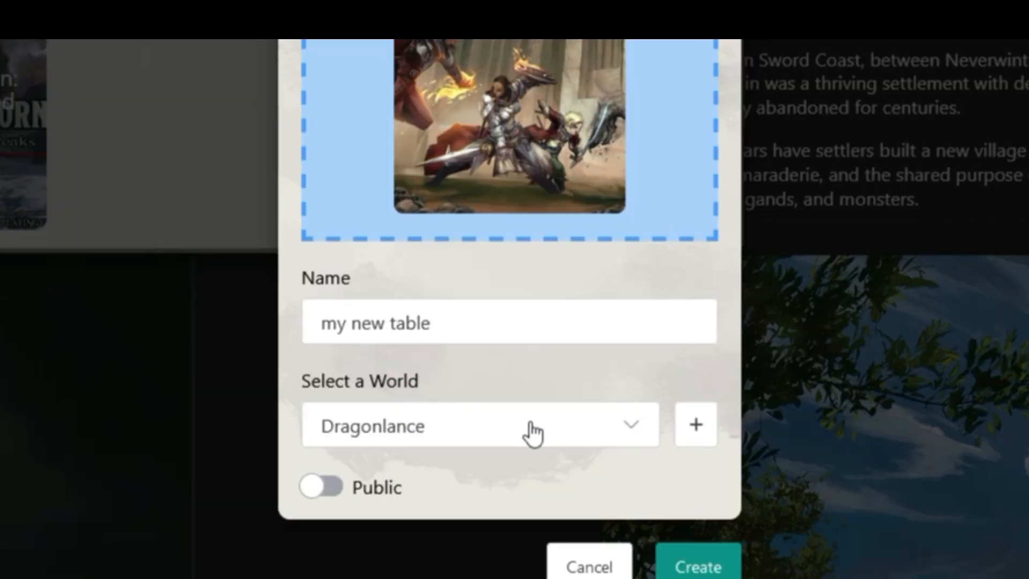
Assign the new game to the Youtube test campaign world and create it.
click(633, 433)
click(511, 564)
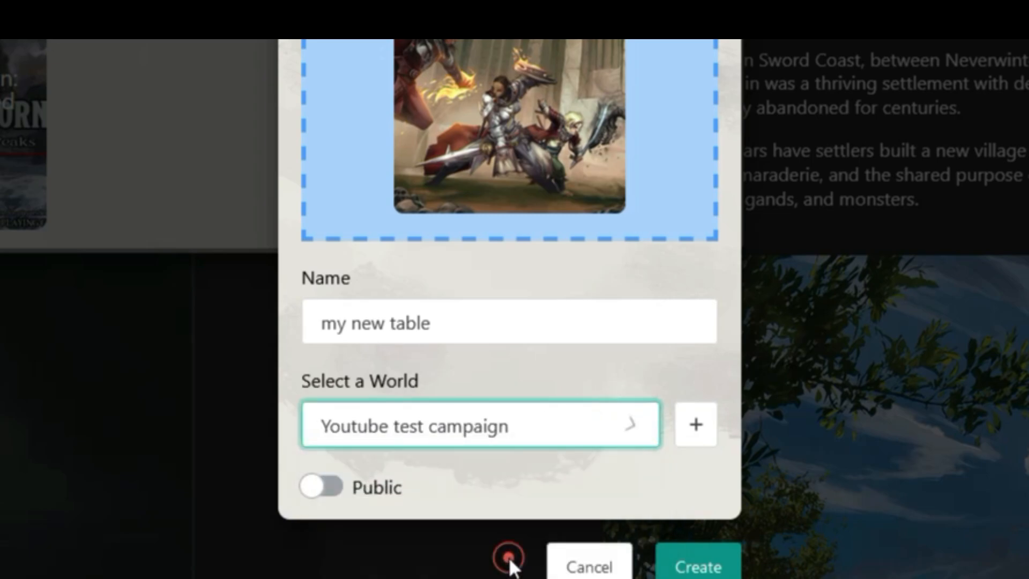
click(707, 563)
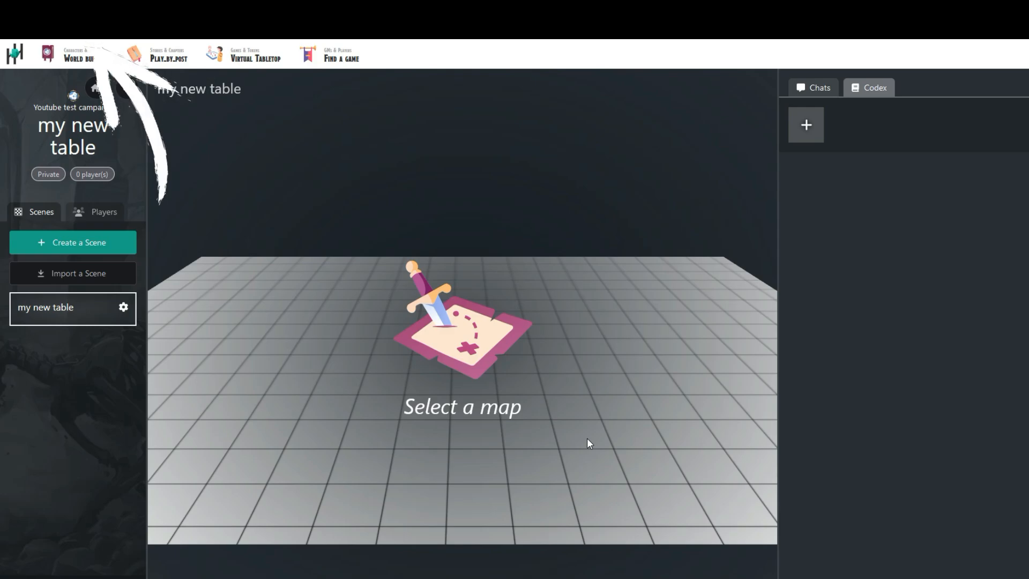
Load the lamp-lit tavern map on a wooden table as the scene's map.
mouse_move(612, 244)
mouse_down()
mouse_move(636, 379)
mouse_move(613, 182)
mouse_move(618, 278)
mouse_move(582, 260)
mouse_up()
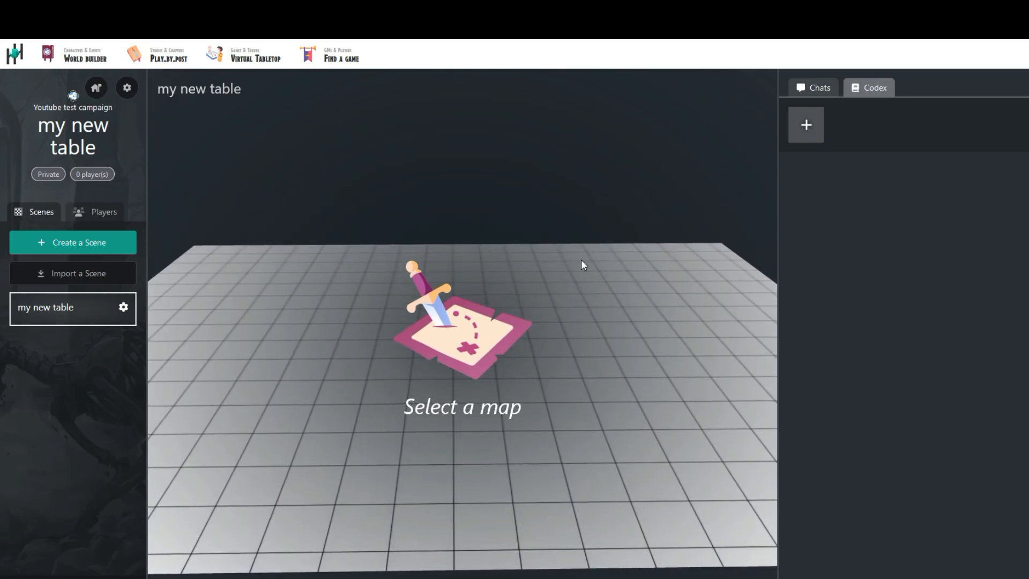
click(461, 346)
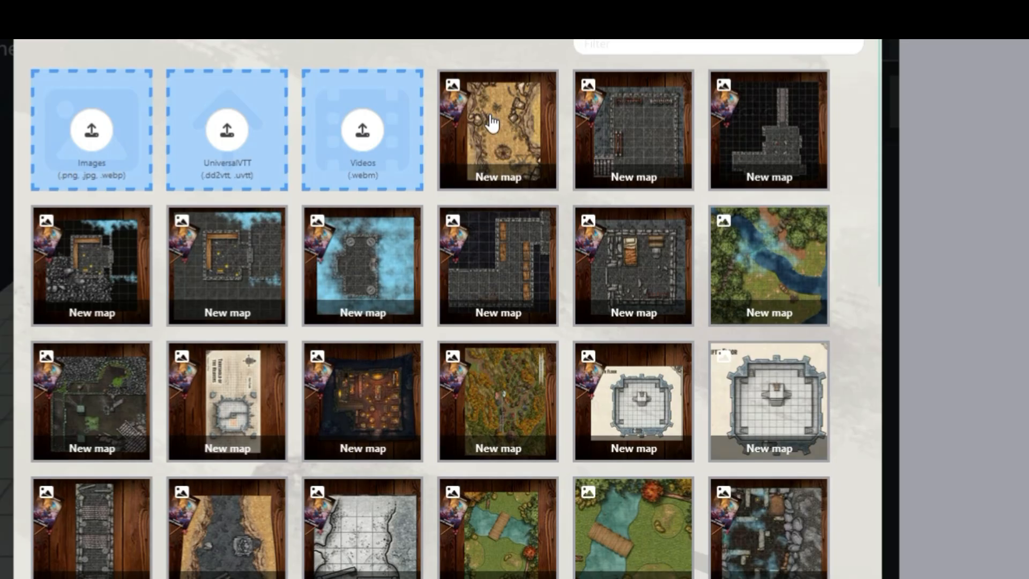
click(362, 405)
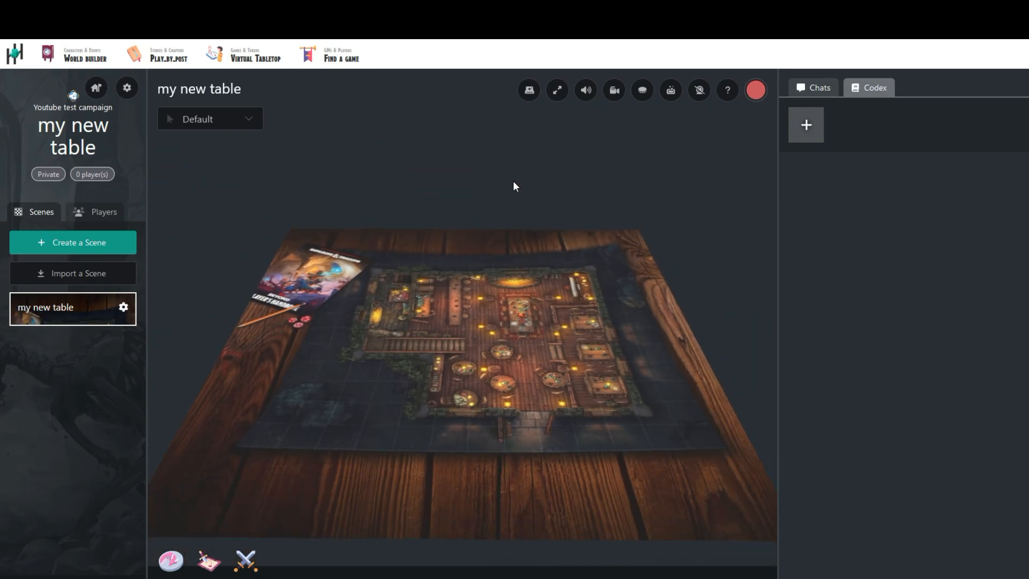
Set the scene's weather background to the light blue sky, leaving the weather effect off, and save it.
drag(512, 179, 519, 298)
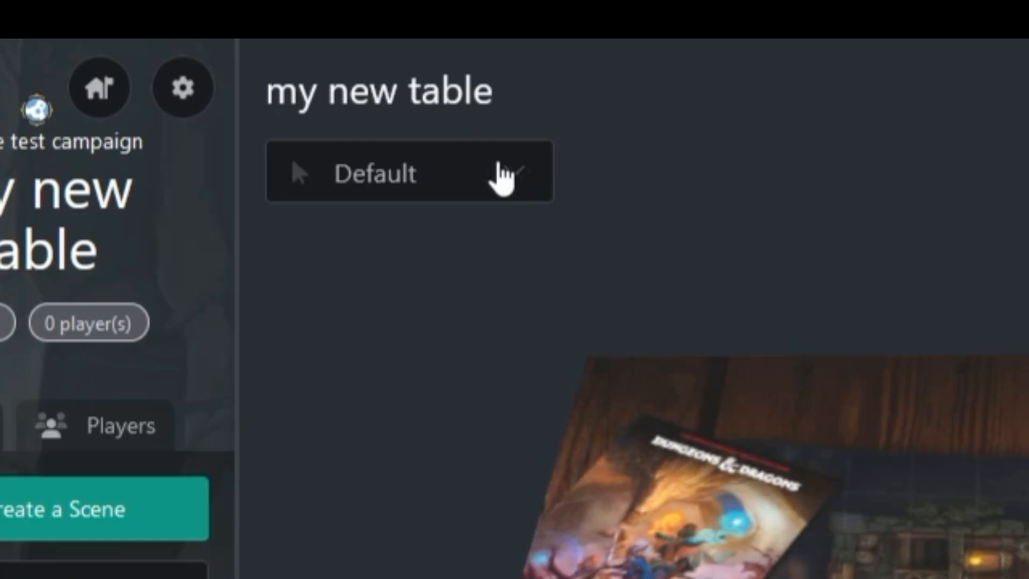
click(498, 173)
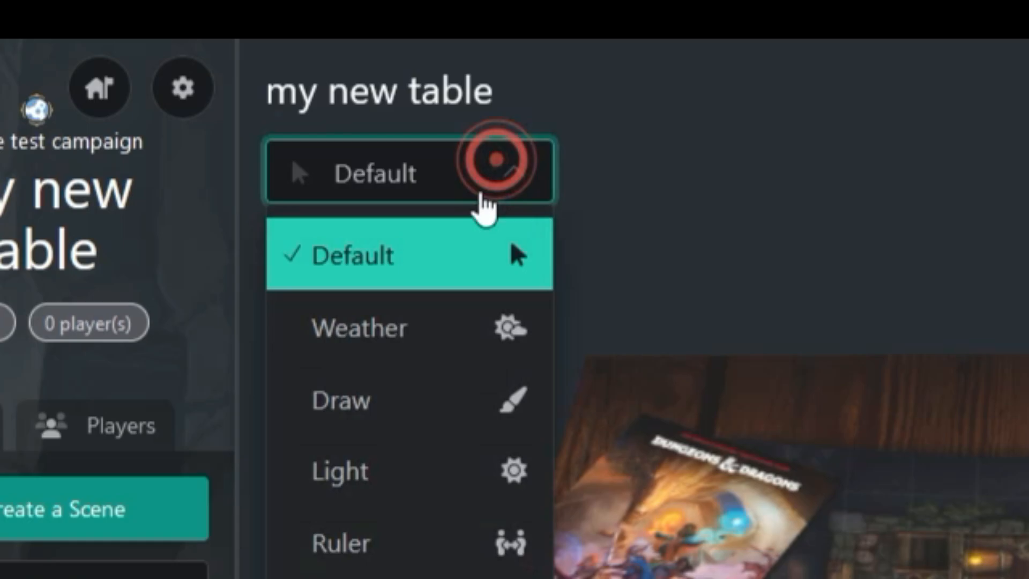
click(438, 324)
click(408, 335)
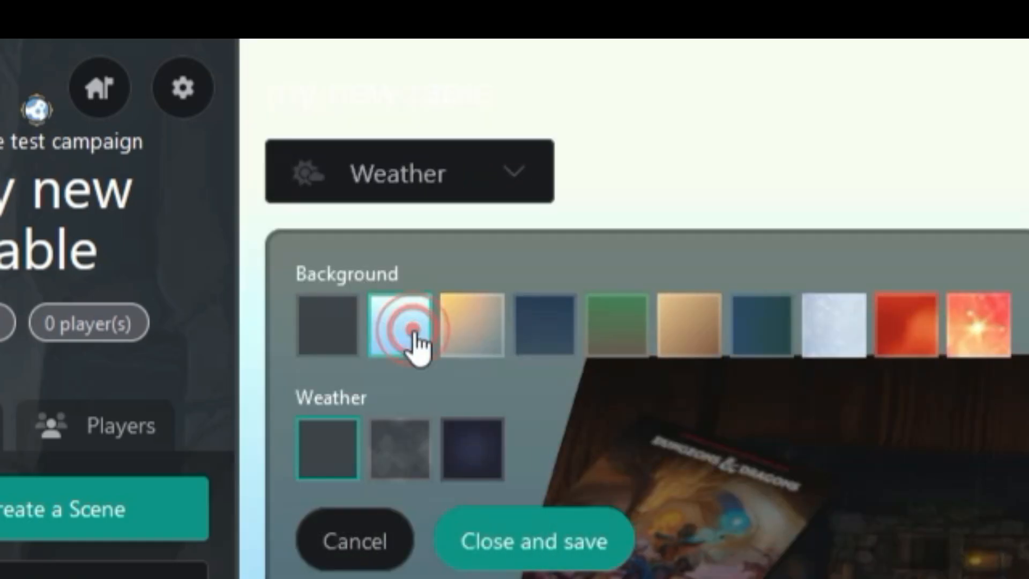
click(473, 537)
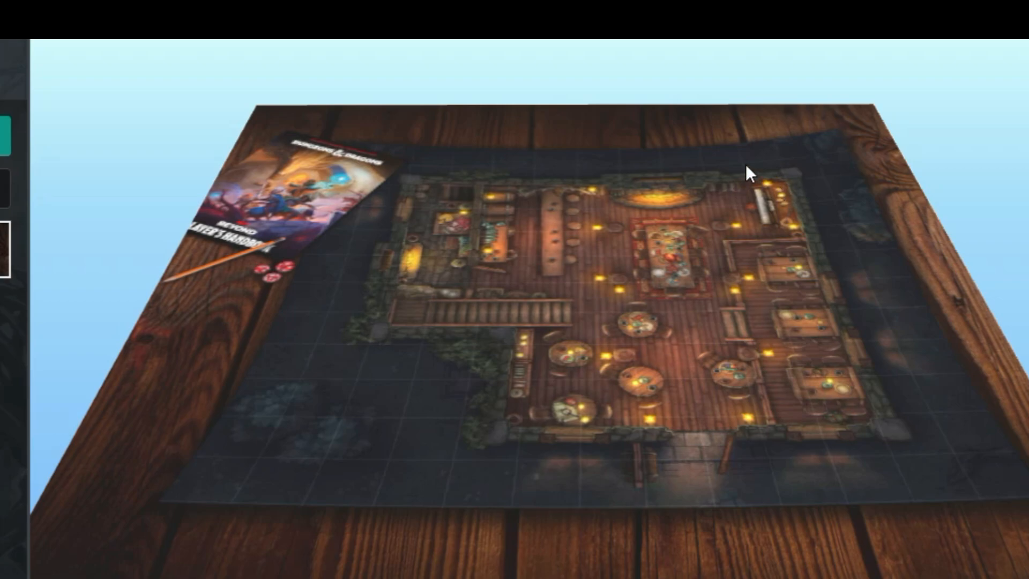
Make the scene's square grid fully transparent white (#ffffff00), reduce its line thickness to the minimum, and save the grid settings.
drag(745, 164, 752, 456)
scroll(758, 417, up, 5)
scroll(758, 417, down, 3)
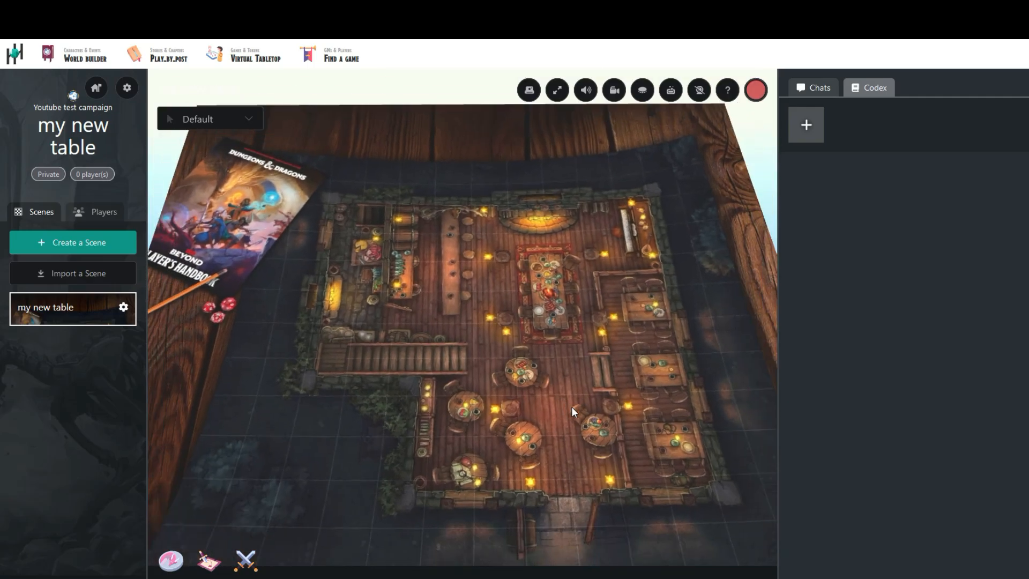
scroll(568, 405, down, 3)
drag(551, 409, 600, 301)
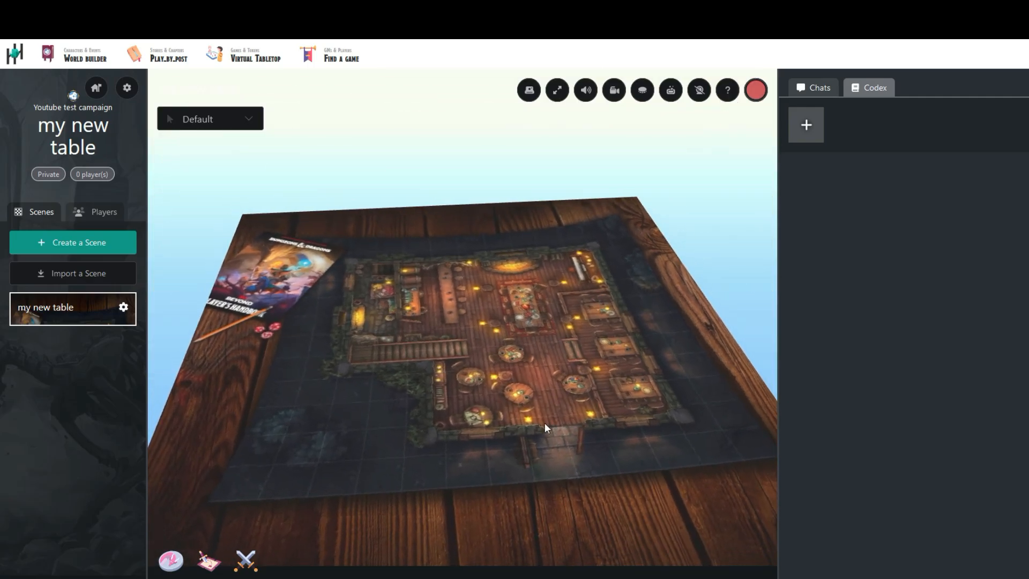
click(246, 121)
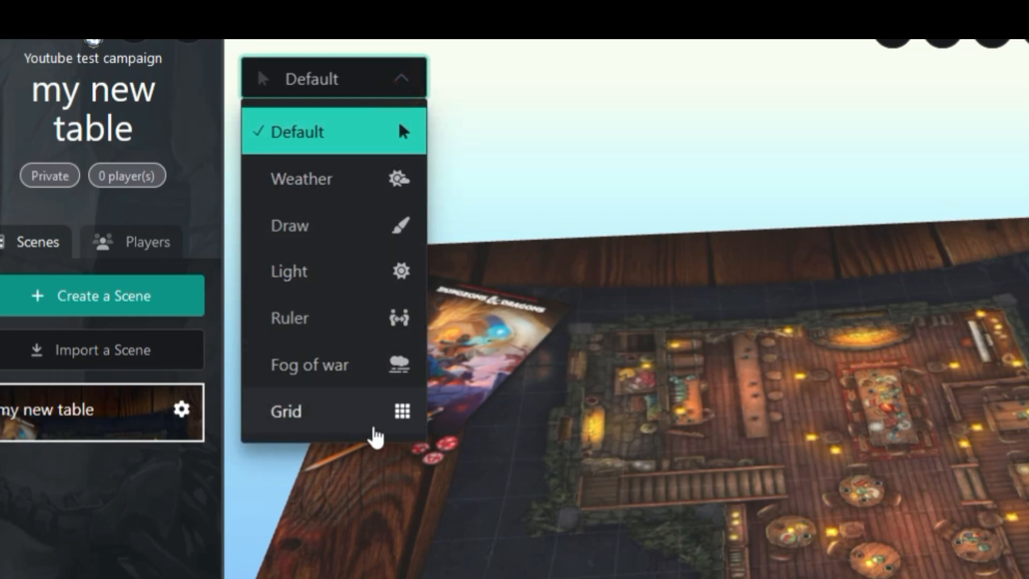
click(375, 420)
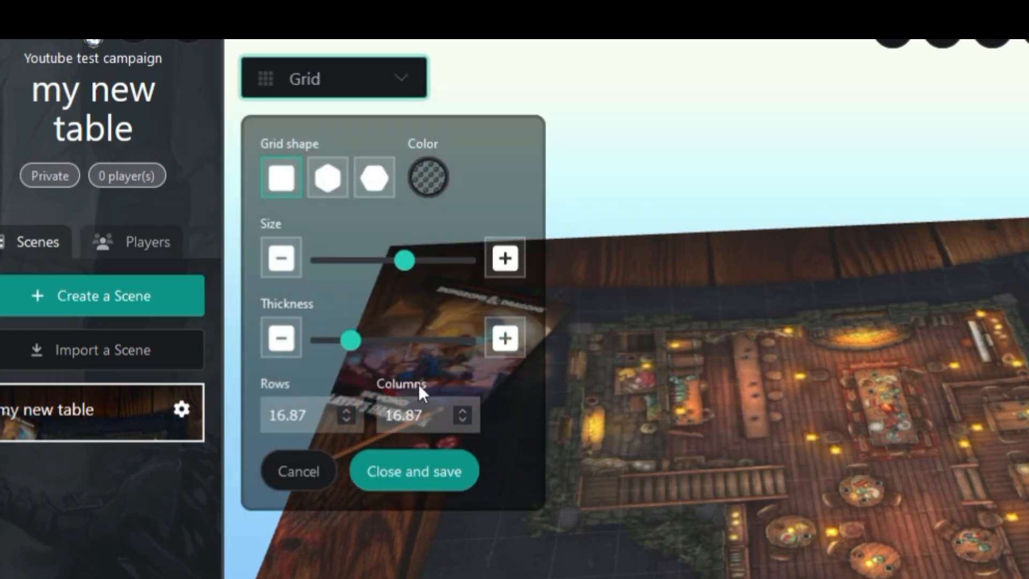
click(432, 179)
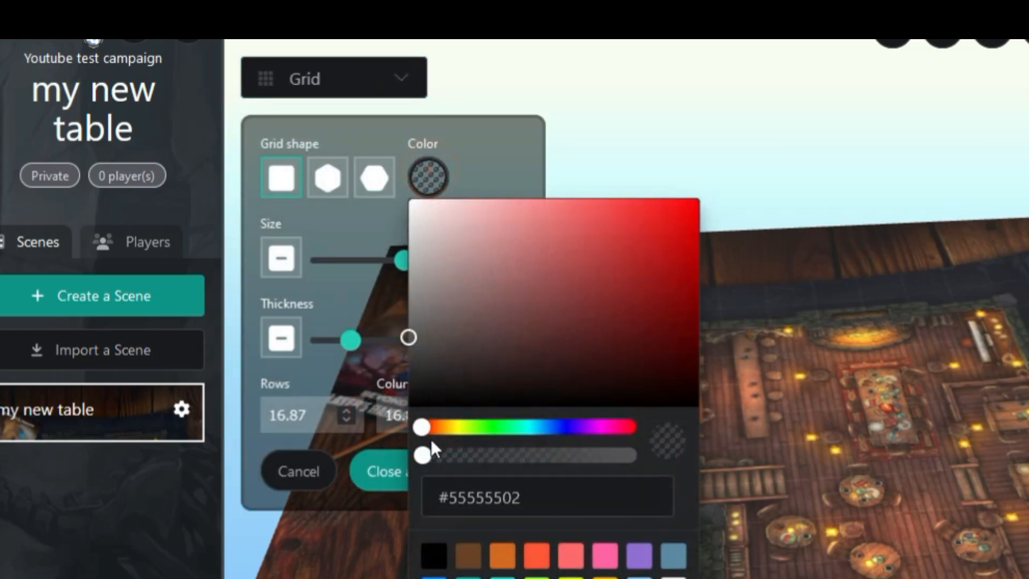
drag(429, 453, 419, 457)
drag(410, 337, 406, 196)
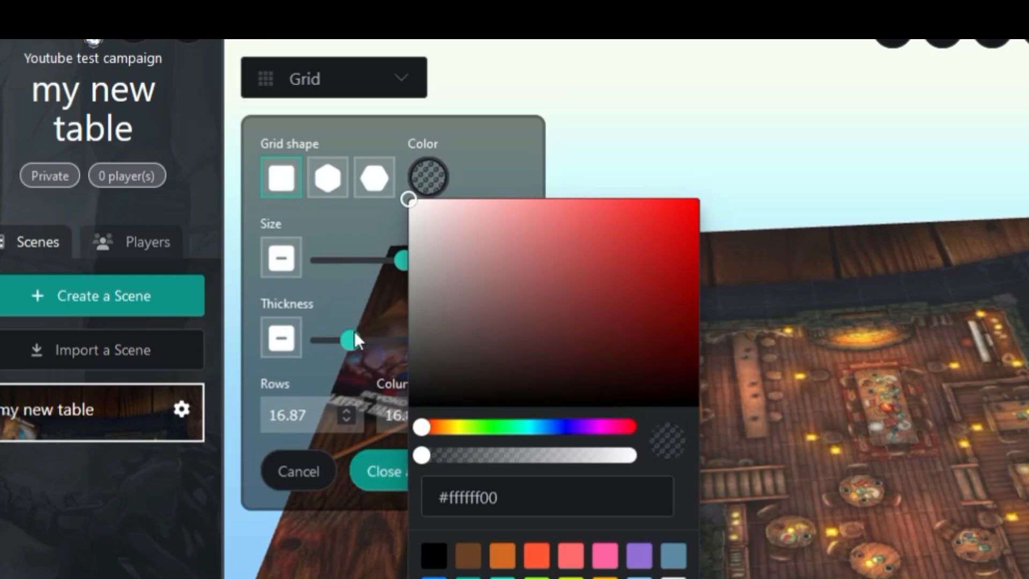
drag(353, 338, 282, 344)
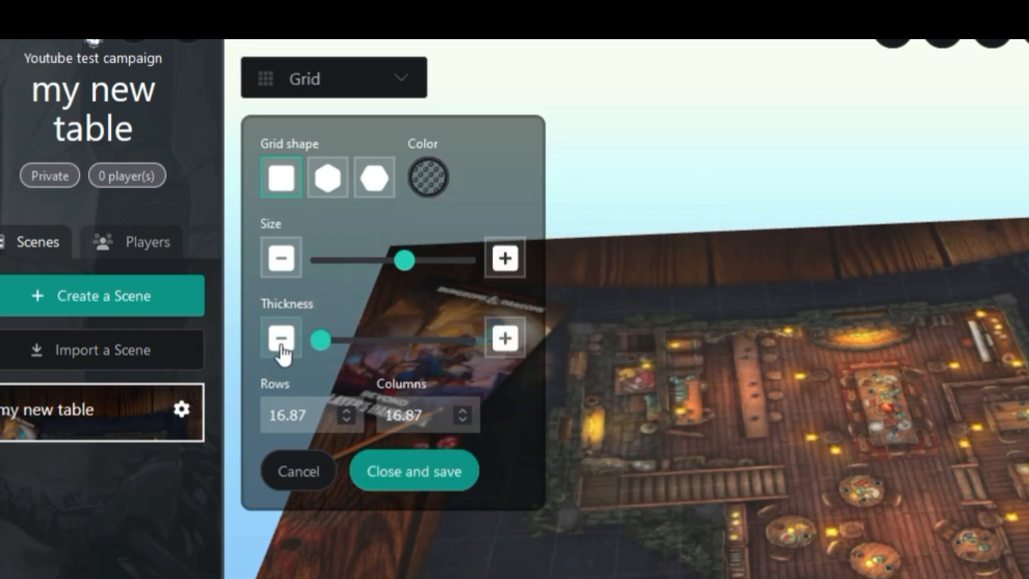
click(401, 474)
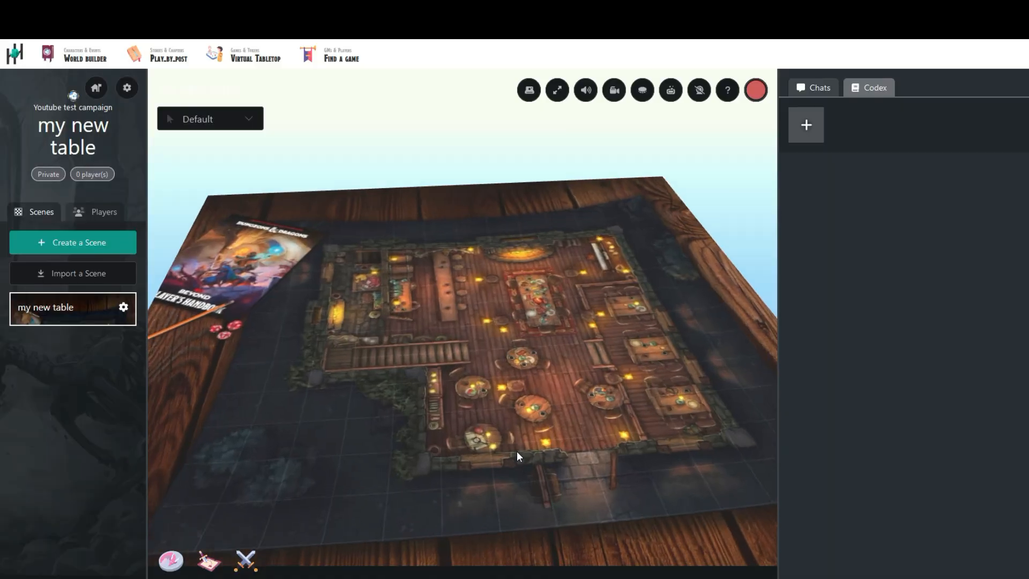
Place the Arak the Dragon King character token on the tavern floor among the round tables.
scroll(517, 451, up, 3)
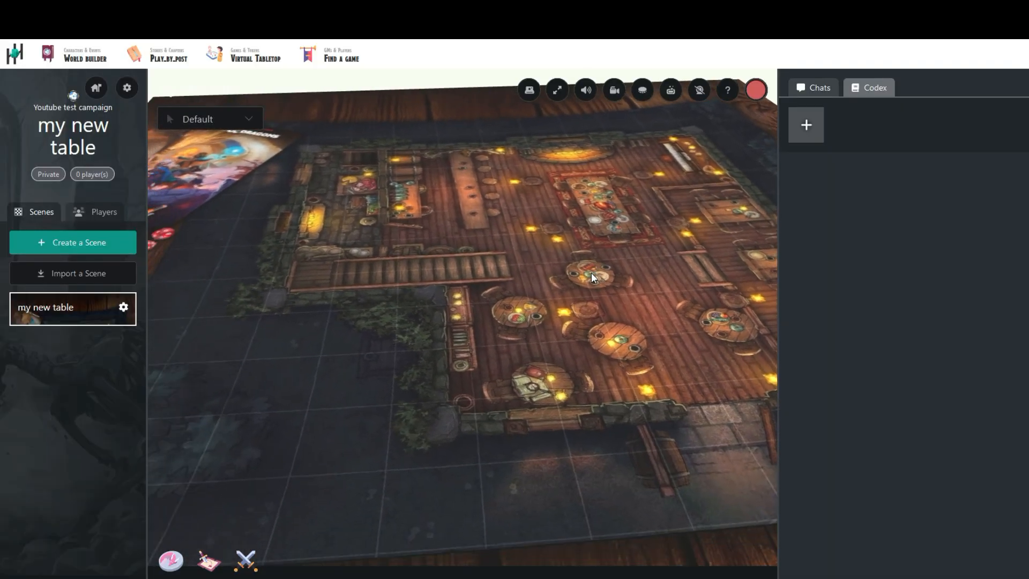
drag(591, 274, 605, 273)
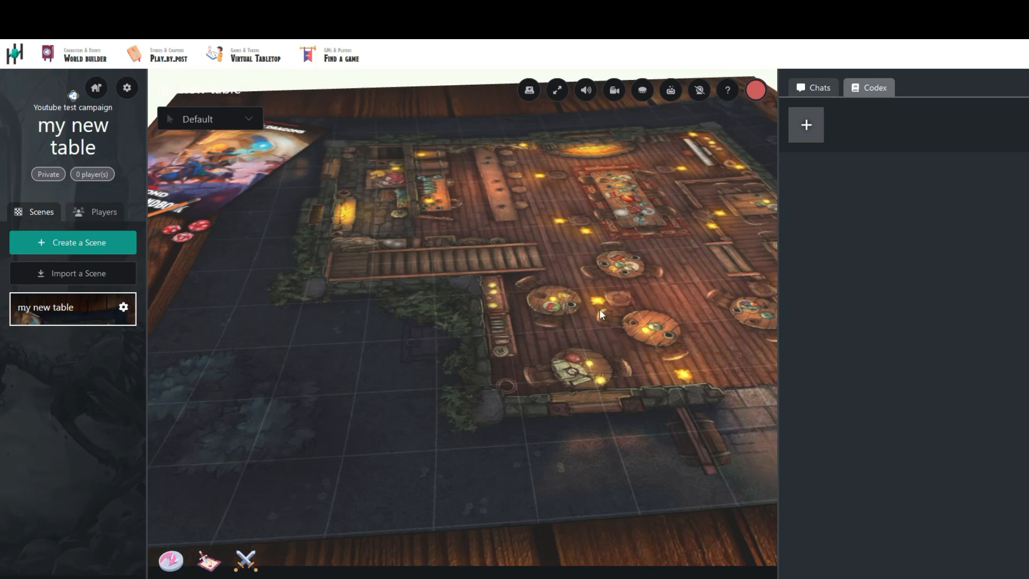
scroll(598, 316, down, 5)
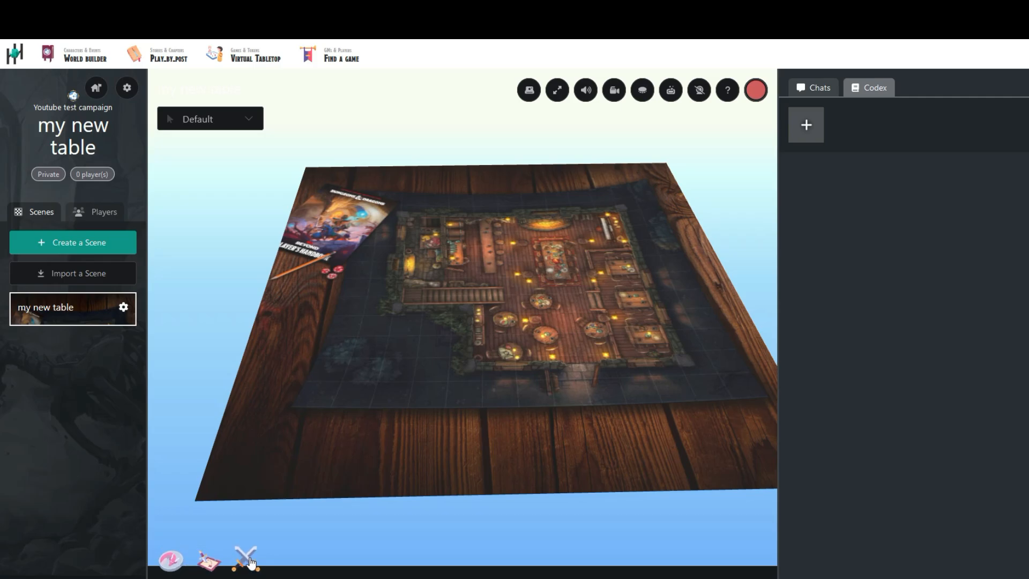
click(171, 560)
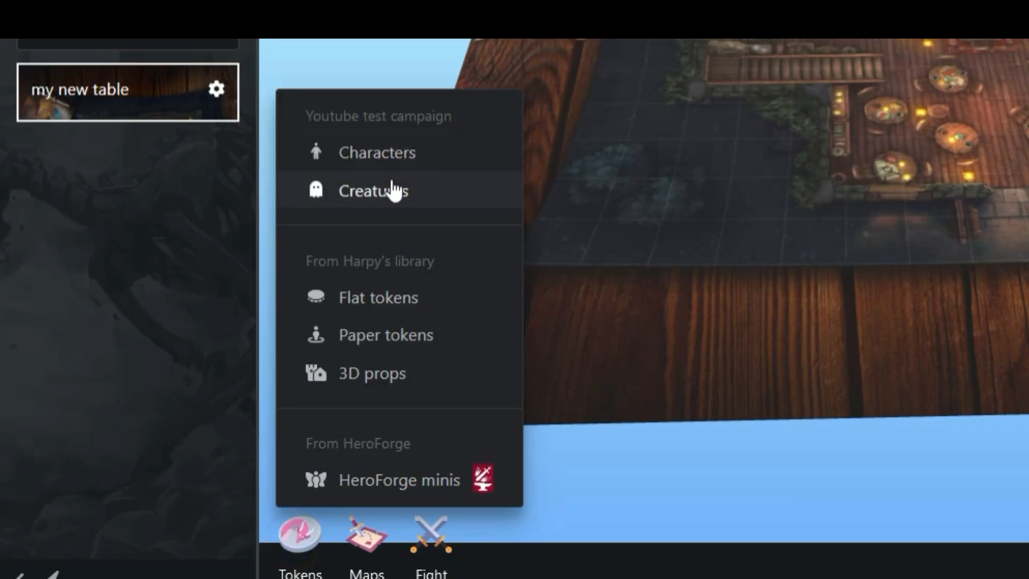
click(390, 156)
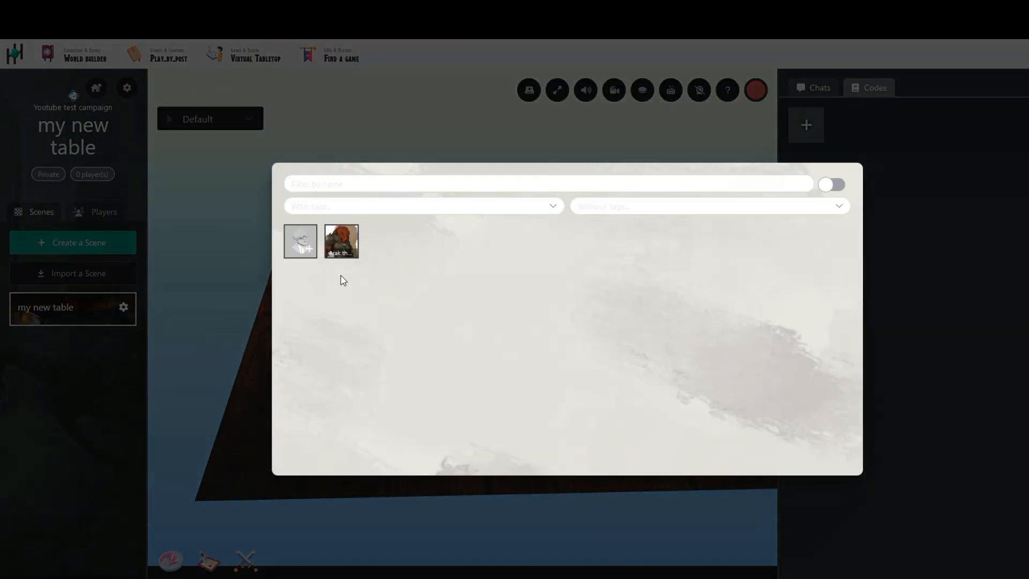
click(339, 236)
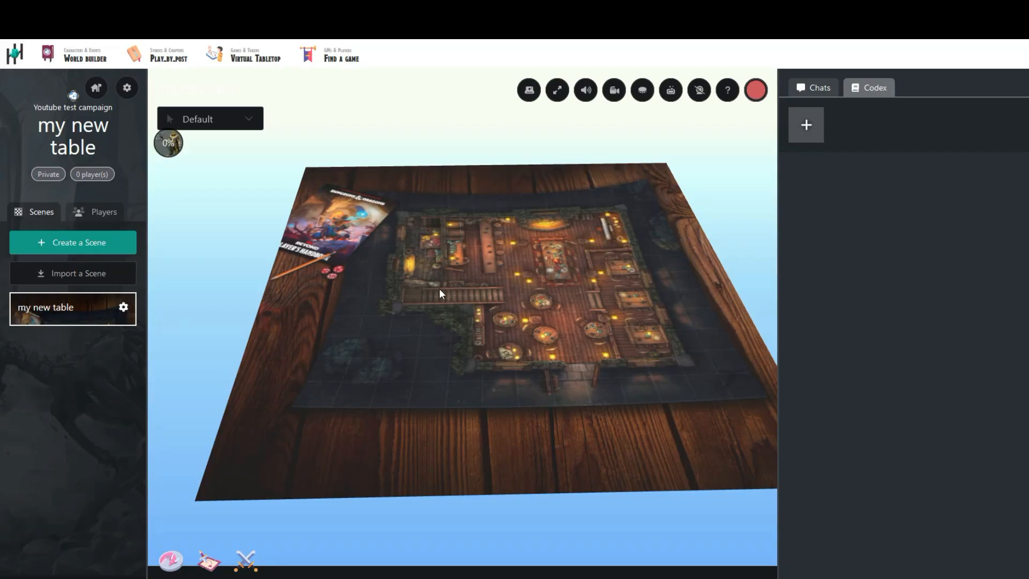
drag(407, 287, 531, 301)
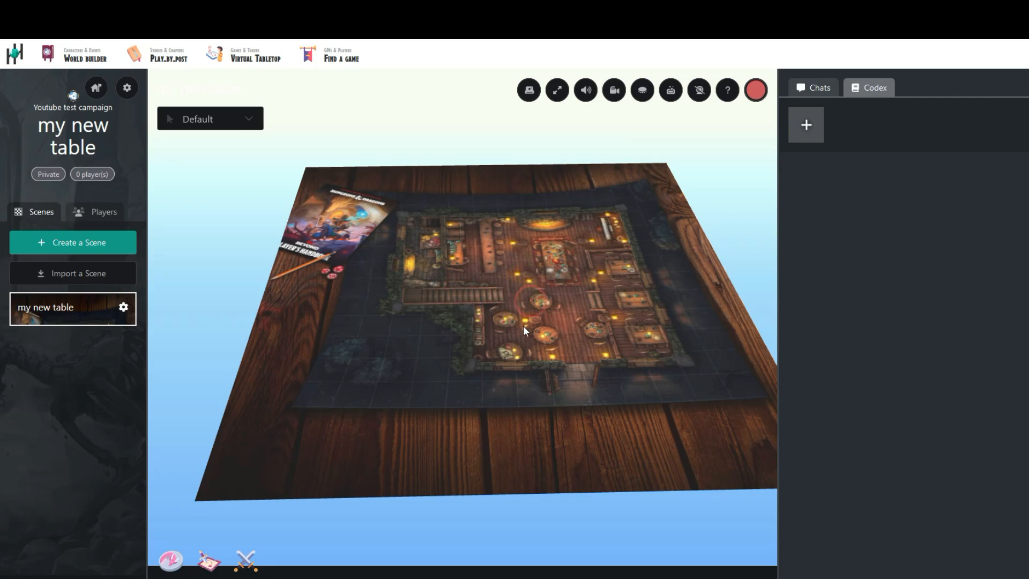
Examine the Arak miniature and the surrounding tavern map up close and from several angles.
scroll(653, 337, up, 2)
scroll(655, 339, up, 3)
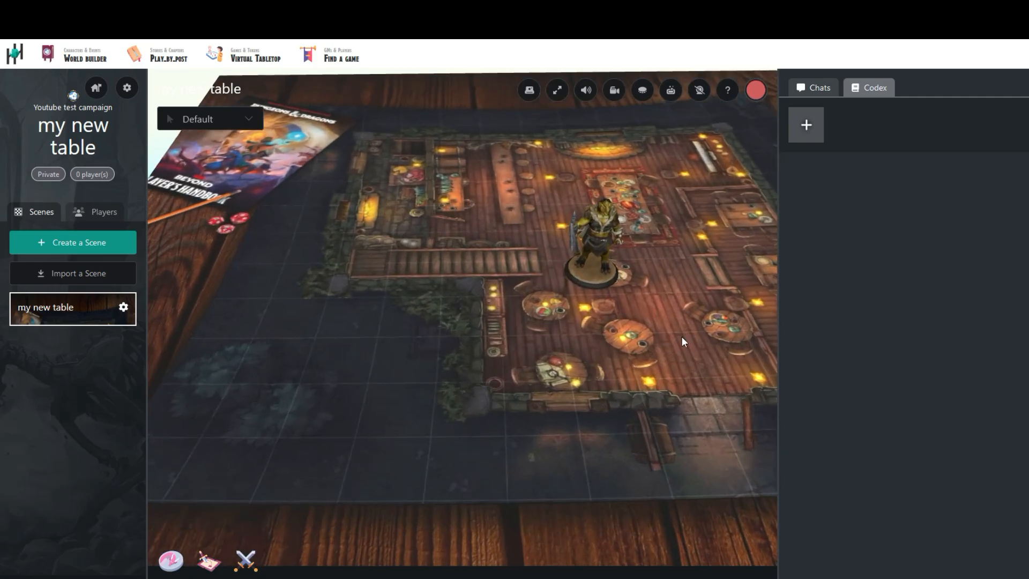
drag(680, 336, 501, 421)
scroll(515, 354, up, 2)
scroll(517, 353, up, 2)
drag(422, 325, 402, 332)
drag(554, 436, 536, 285)
mouse_move(381, 252)
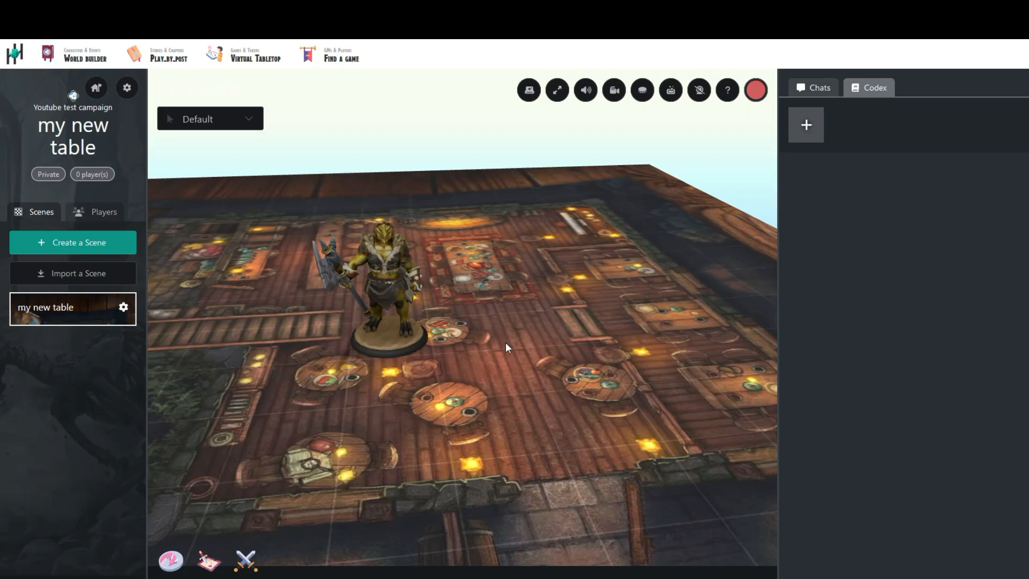
drag(658, 249, 269, 120)
scroll(477, 288, down, 5)
drag(496, 353, 435, 391)
scroll(435, 390, up, 3)
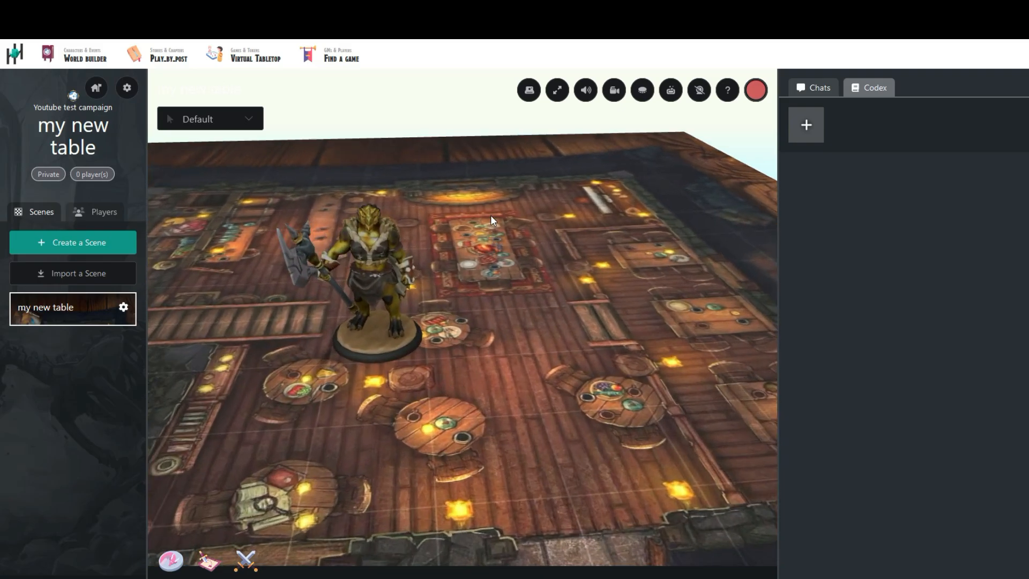
mouse_move(491, 214)
mouse_down()
mouse_move(540, 338)
mouse_move(522, 351)
mouse_up()
mouse_move(400, 435)
mouse_down()
mouse_move(596, 408)
mouse_move(604, 224)
mouse_move(545, 289)
mouse_move(577, 266)
mouse_up()
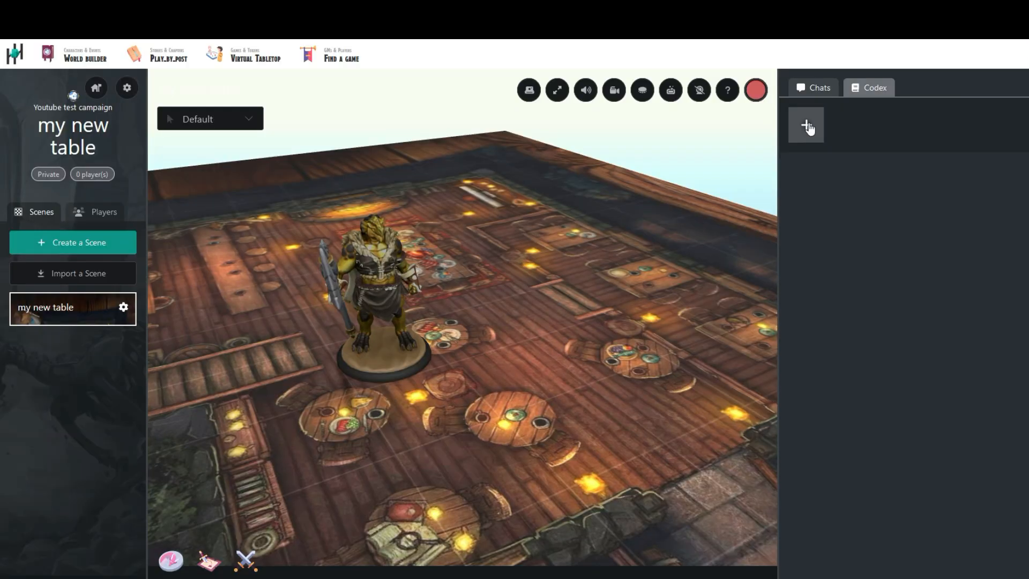
Add the Arak the Dragon King character to the game's codex and open its entry.
click(203, 298)
click(315, 251)
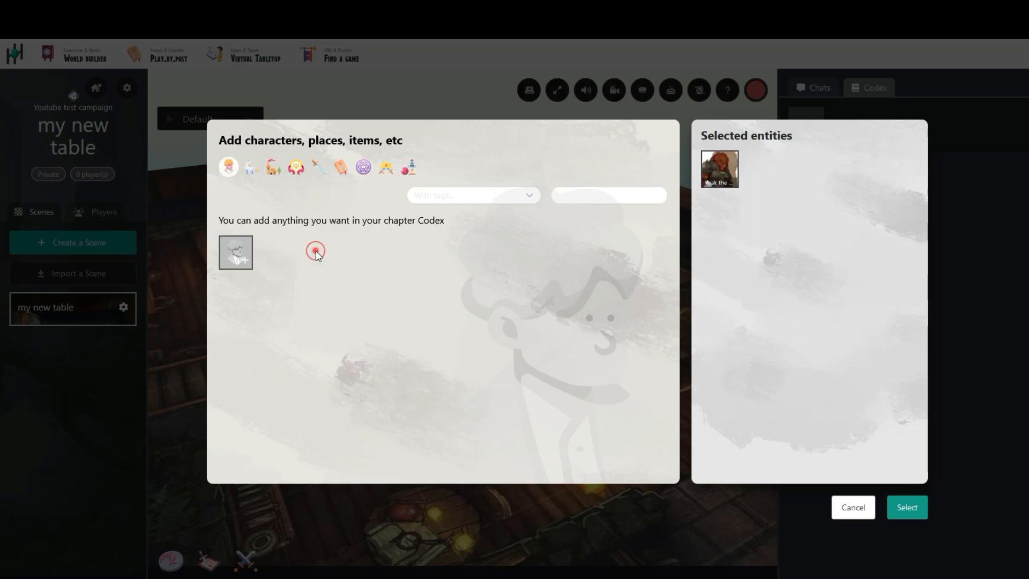
click(908, 505)
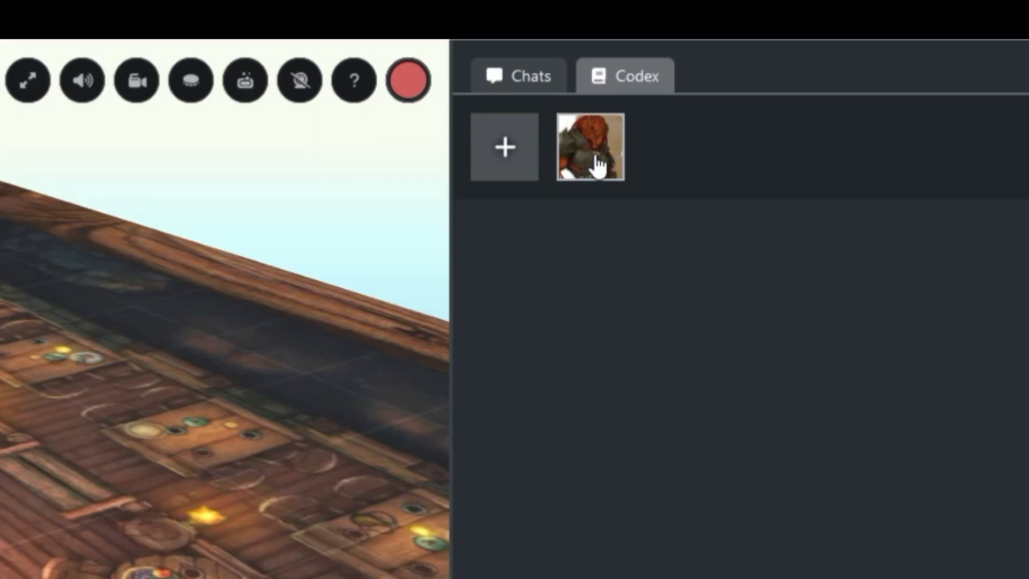
click(599, 165)
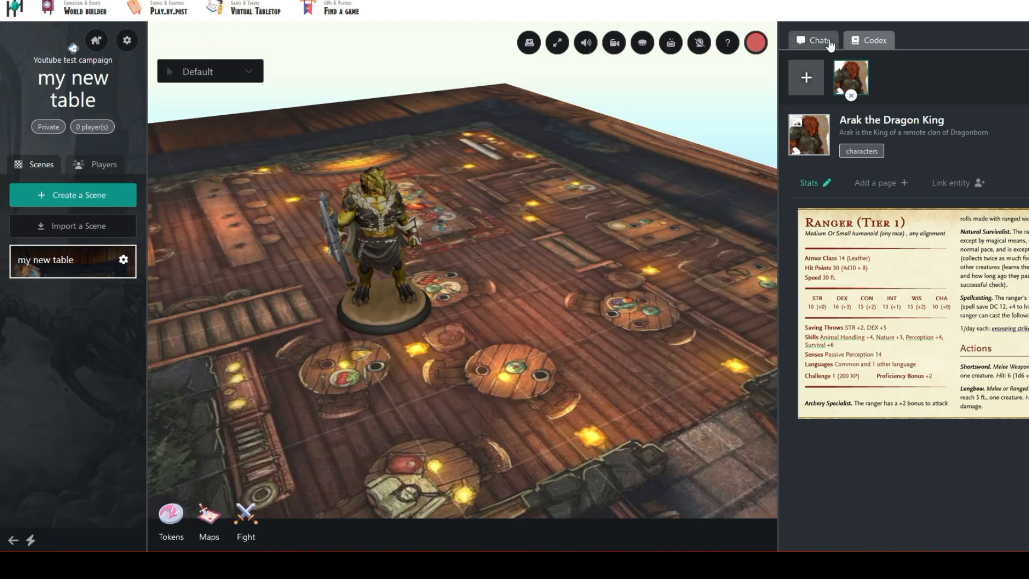
Send the message "hello" in the game's chat.
click(828, 87)
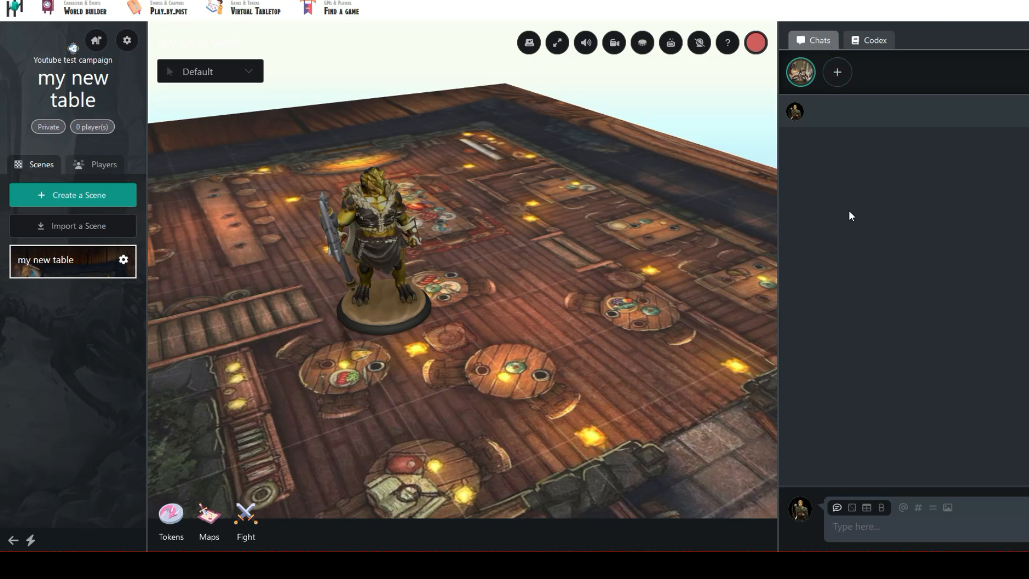
click(894, 525)
text(hello)
key(Return)
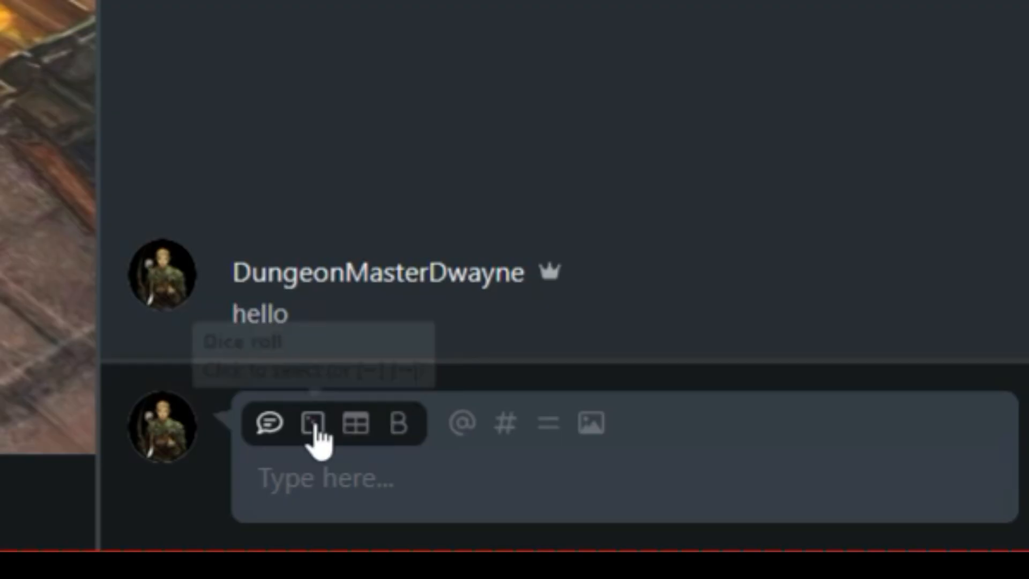
Roll 1d20+4 in the chat and reveal the breakdown of the dice result.
click(314, 429)
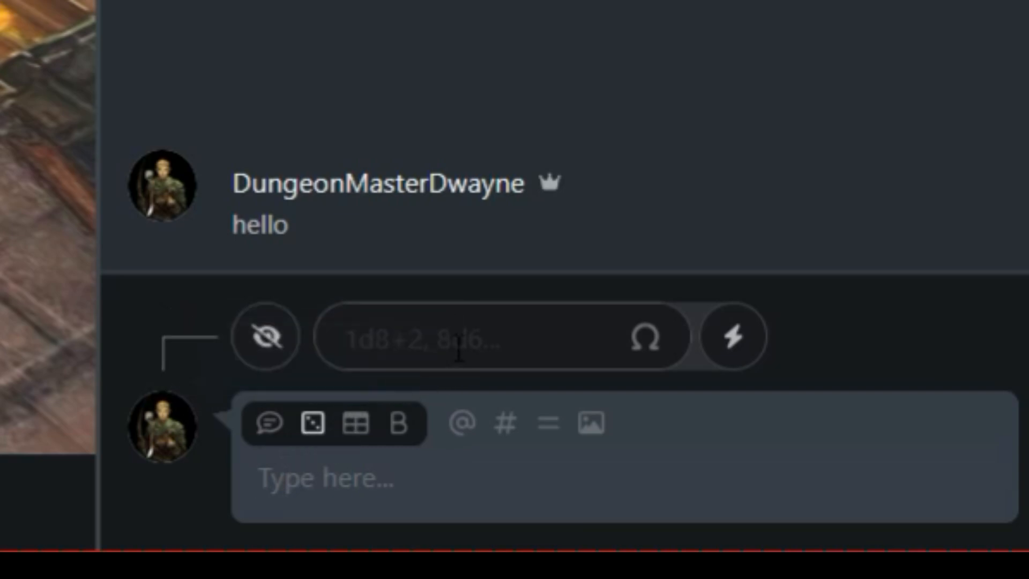
click(455, 345)
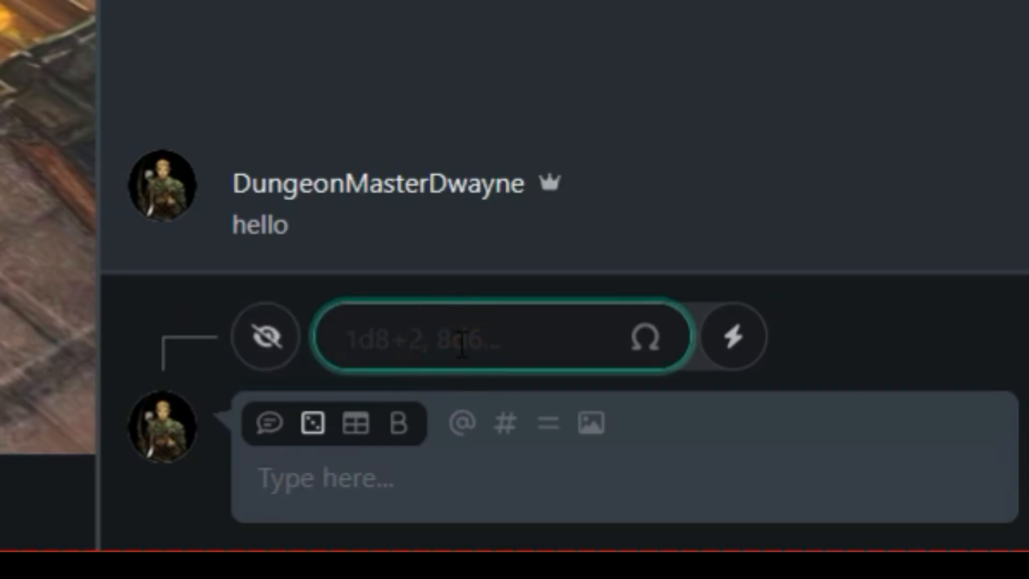
text(1d)
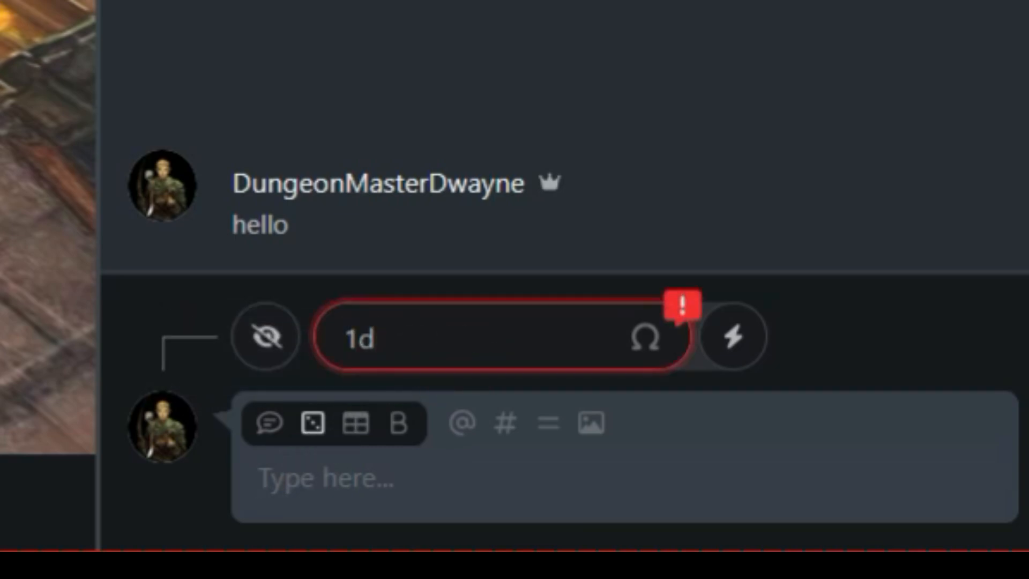
text(20+4)
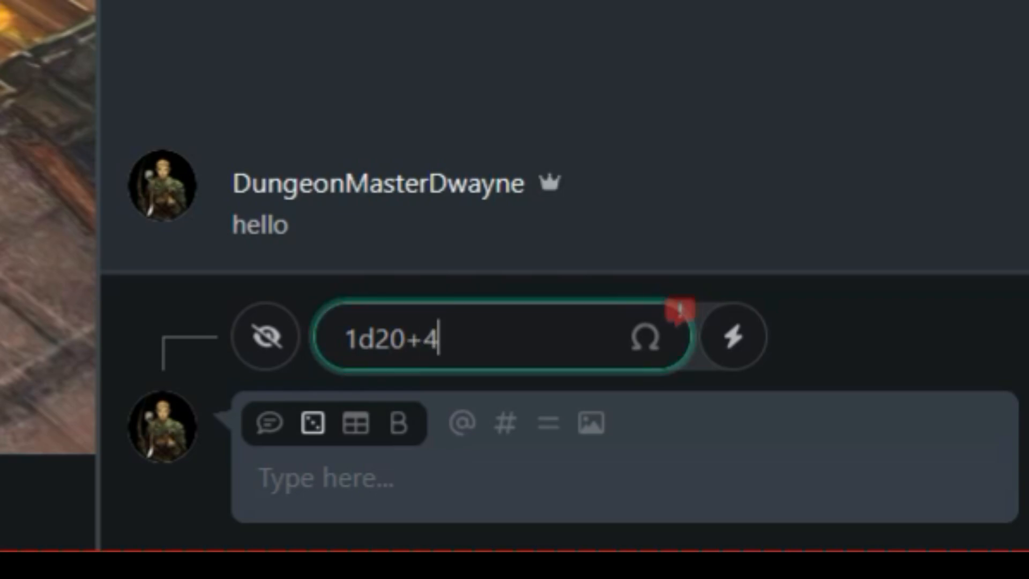
click(1028, 473)
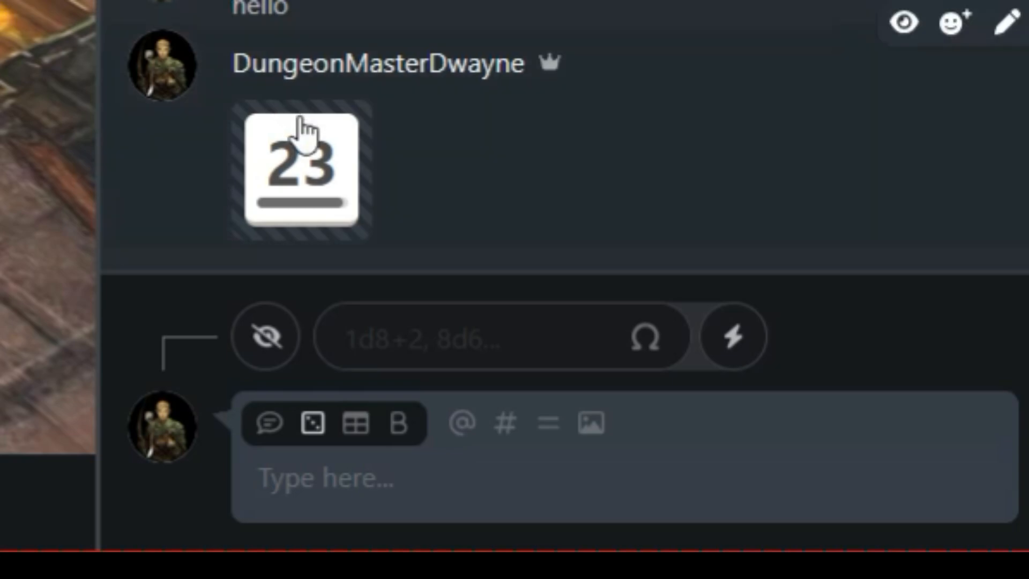
click(306, 181)
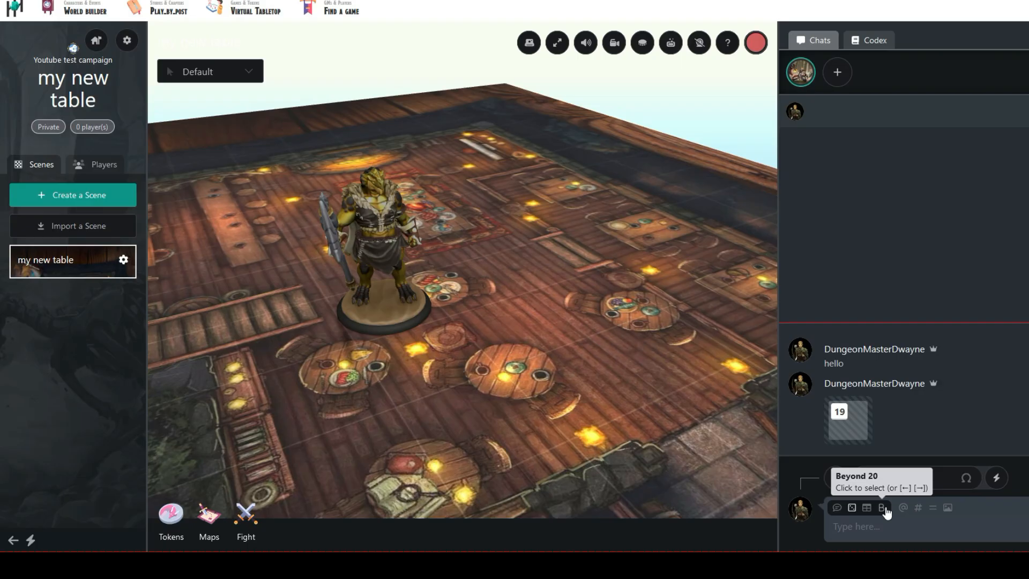
Review the setup instructions for the Beyond 20 integration from the chat and close them.
click(883, 510)
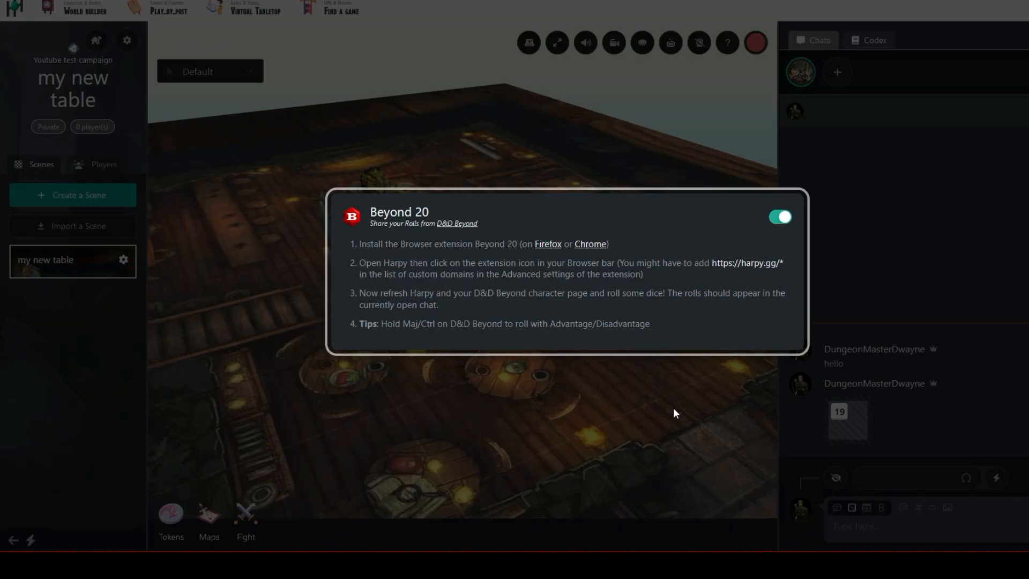
click(675, 413)
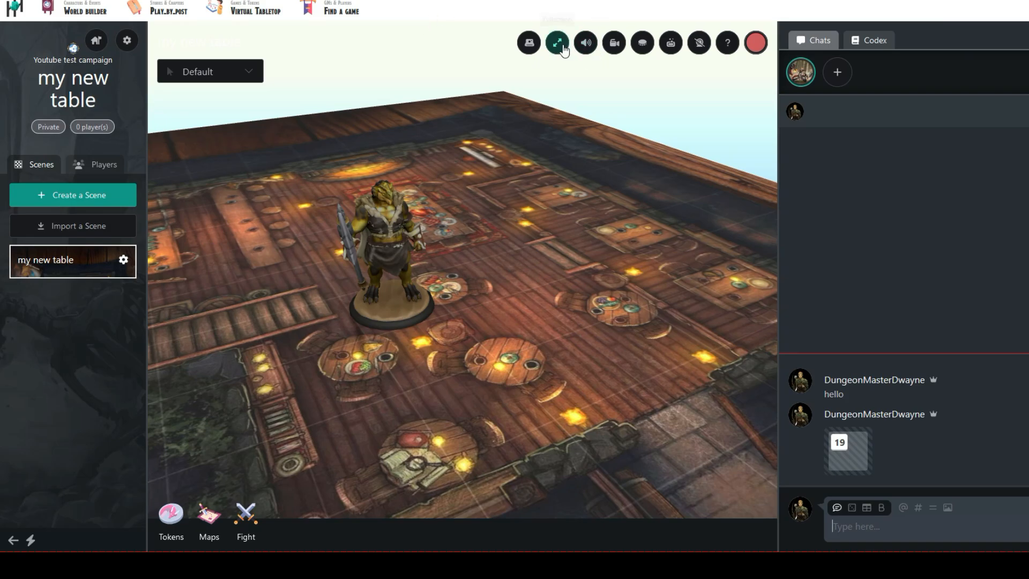
Expand the tabletop to full view, inspect the tavern scene, and restore the normal layout.
click(557, 45)
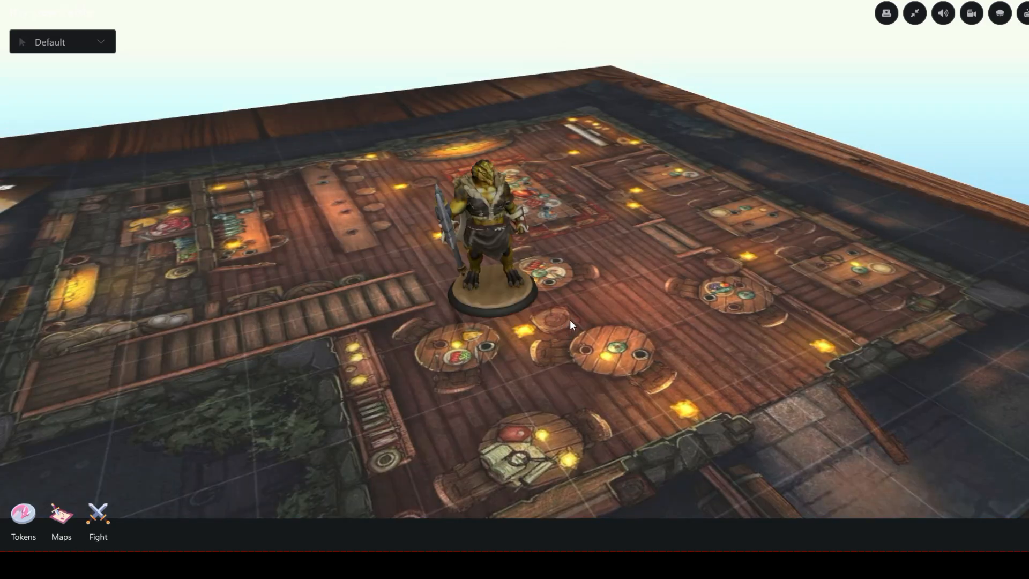
scroll(611, 301, down, 5)
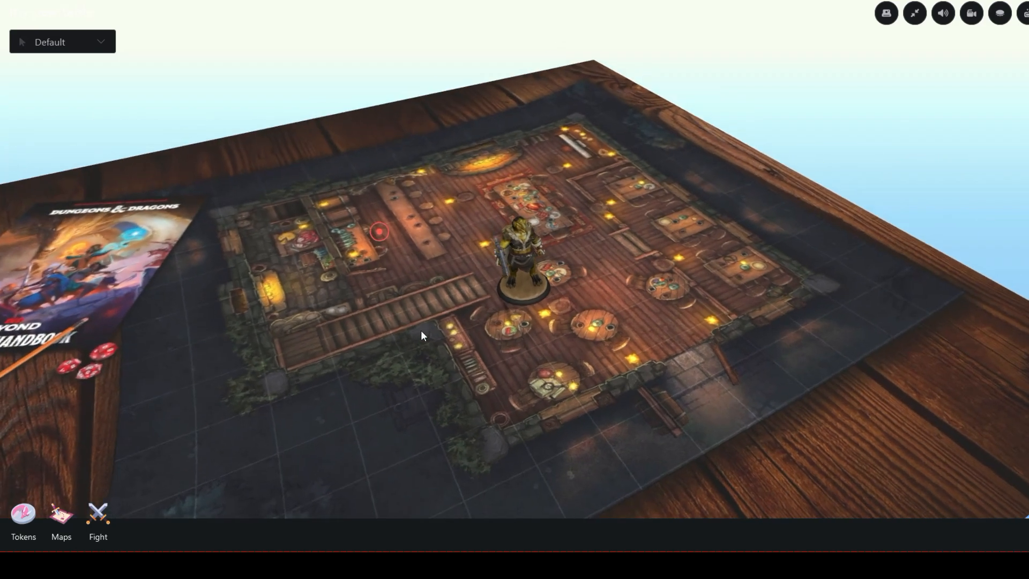
mouse_move(420, 330)
mouse_down()
mouse_move(1009, 143)
mouse_move(210, 144)
mouse_move(118, 284)
mouse_move(120, 303)
mouse_up()
scroll(639, 274, up, 3)
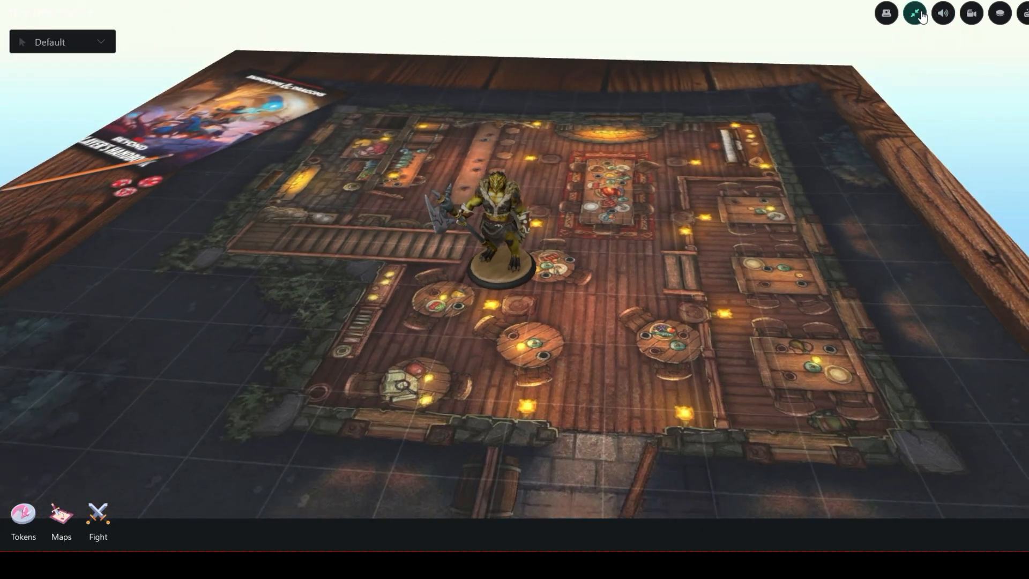
click(915, 13)
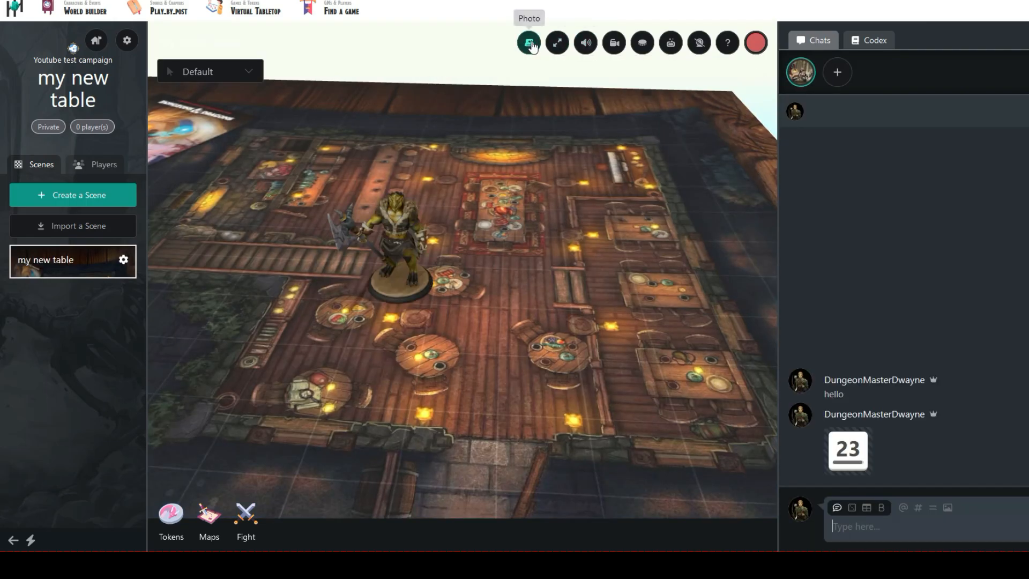
Take a photo of the tavern scene and cancel saving the PNG image.
click(531, 44)
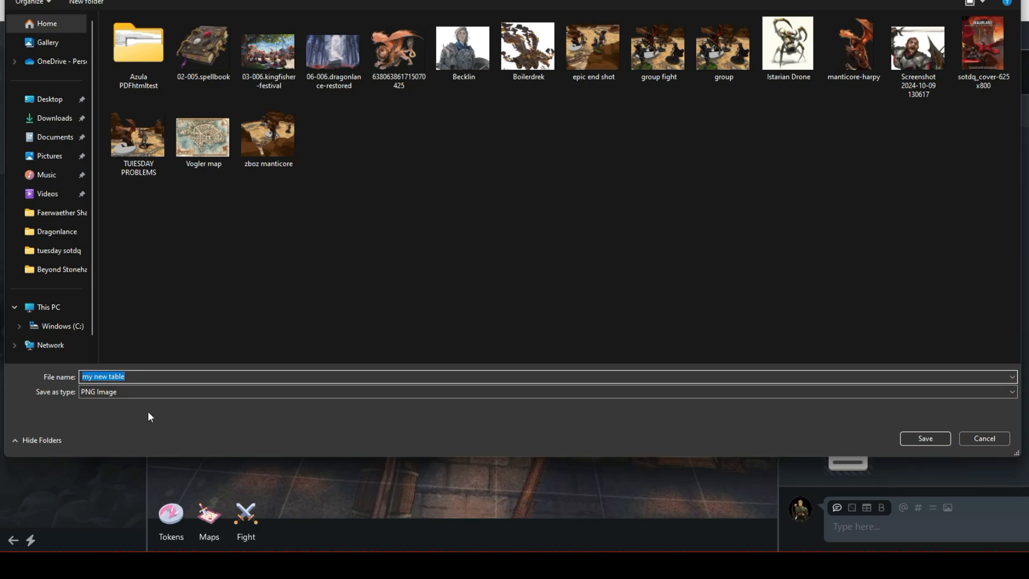
click(983, 438)
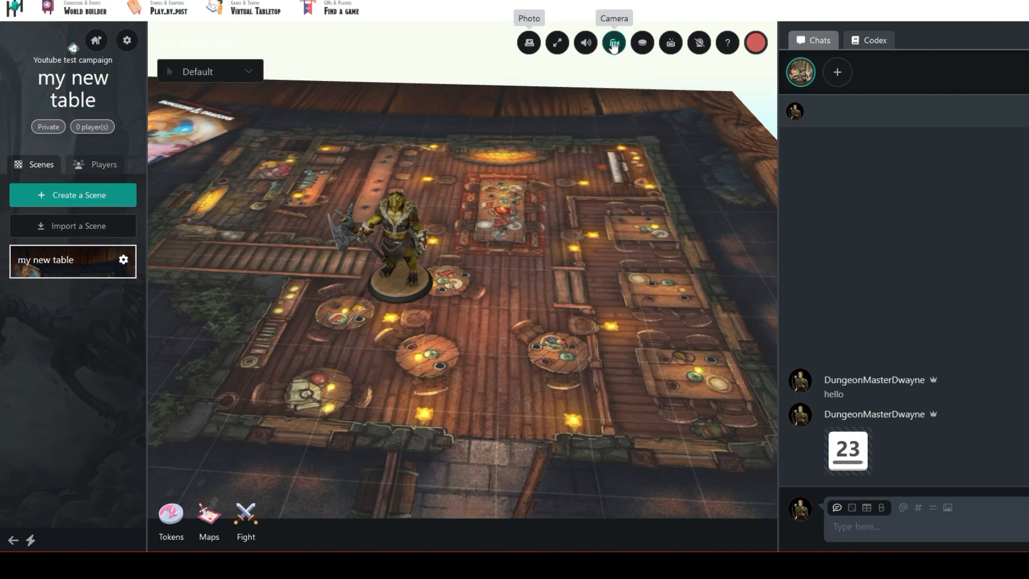
Switch the scene camera to the top-down view and check the tavern map from above.
click(616, 47)
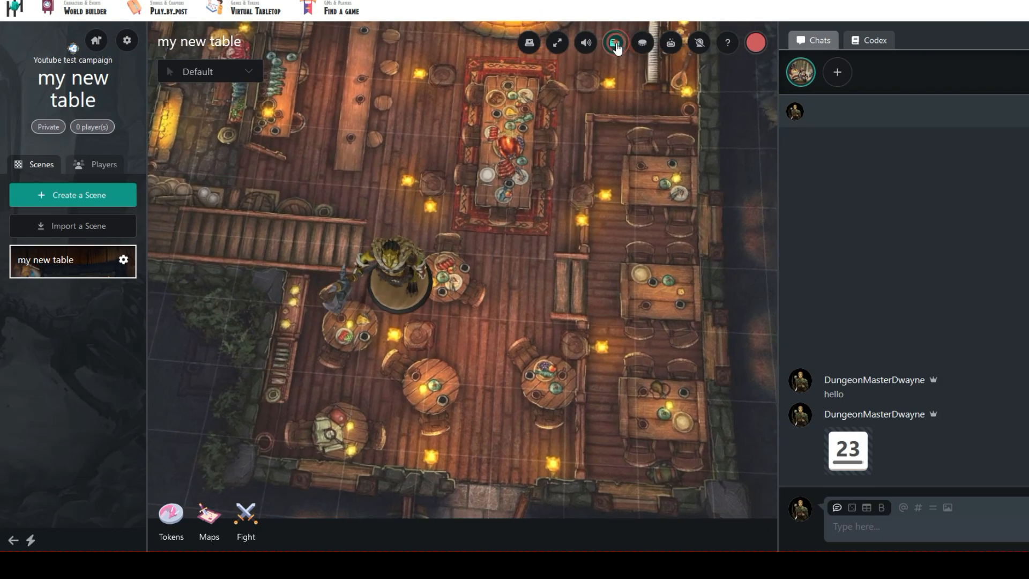
scroll(535, 180, down, 5)
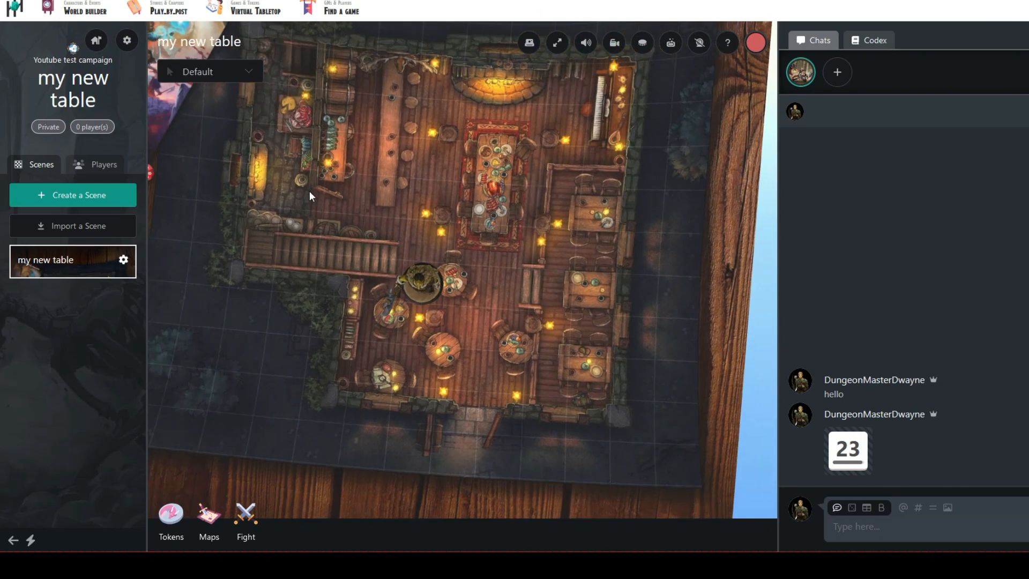
scroll(454, 208, down, 3)
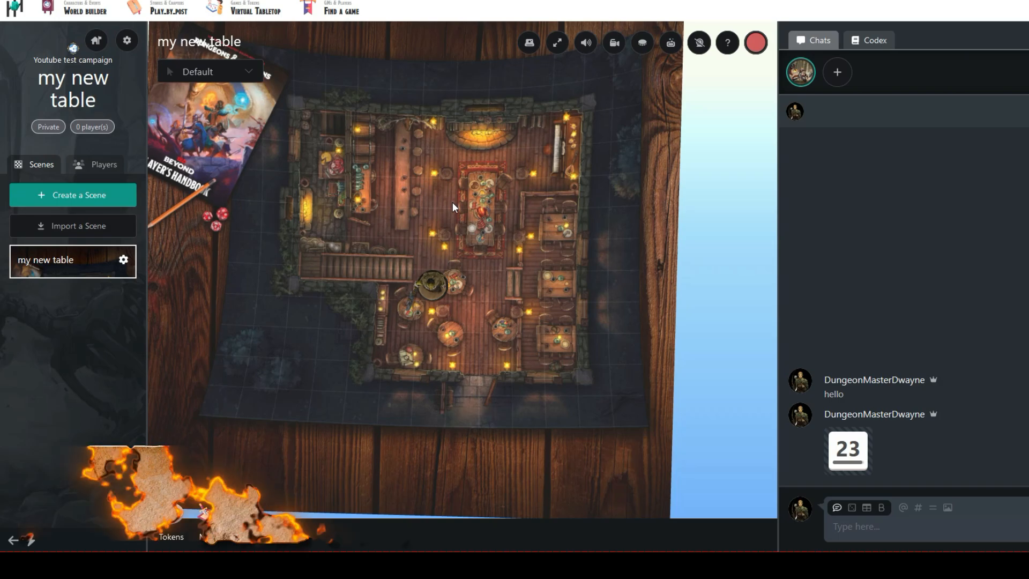
scroll(406, 374, up, 5)
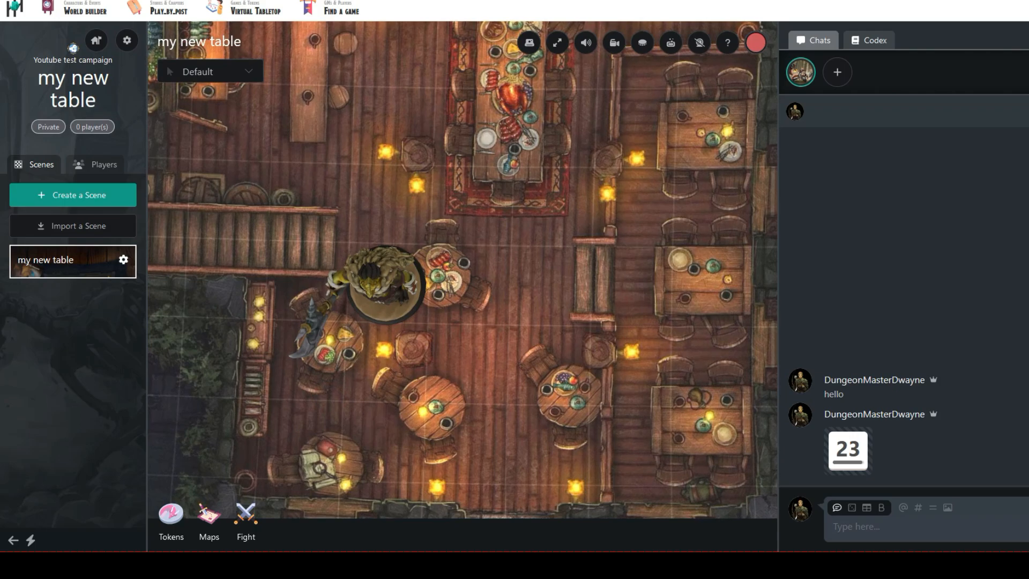
Examine the Arak the Dragon King token and the surrounding tavern map in the overhead view, close up and from farther out.
click(643, 43)
mouse_move(386, 284)
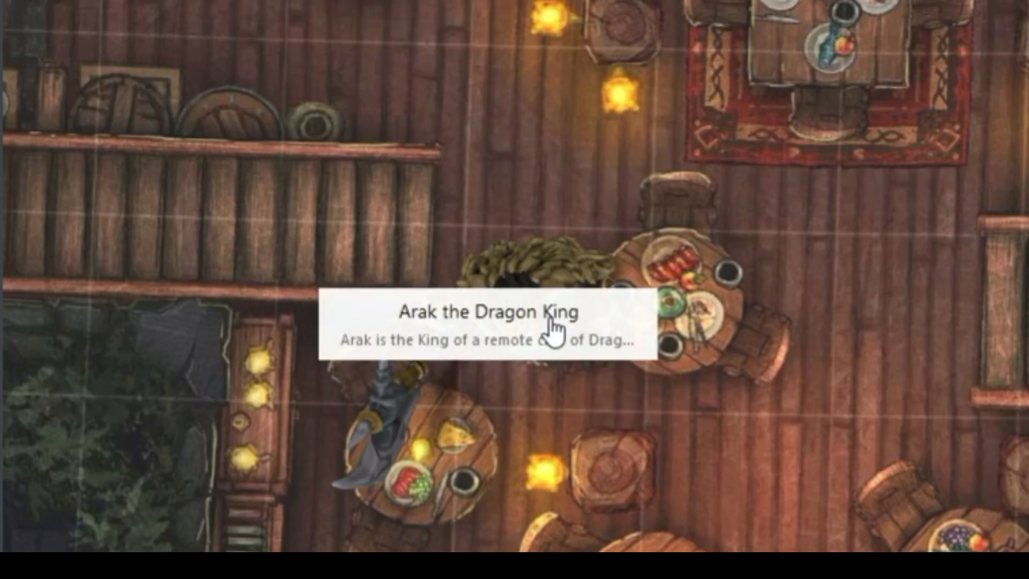
drag(550, 320, 597, 299)
scroll(554, 311, up, 12)
scroll(600, 317, down, 1)
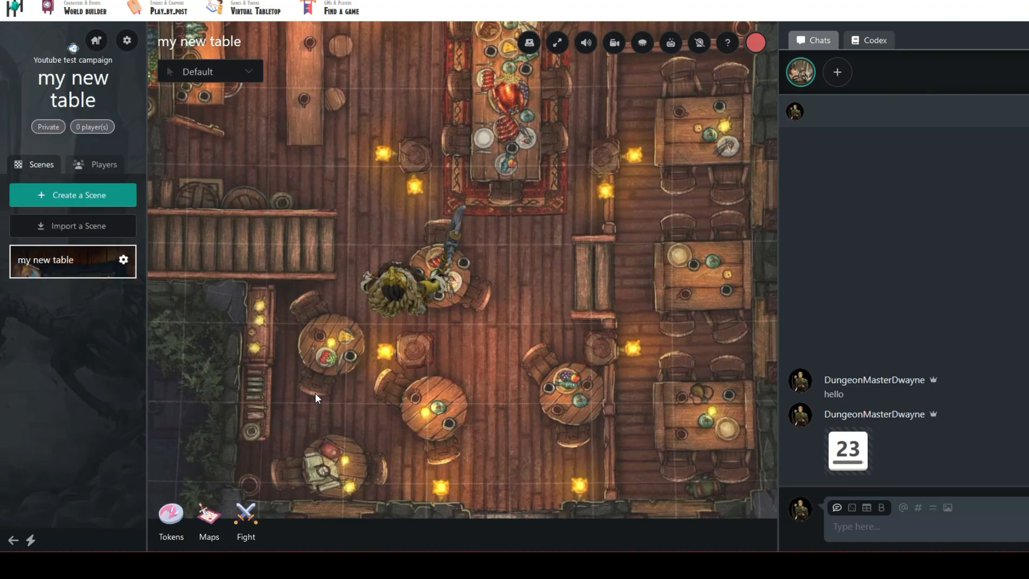
scroll(322, 394, down, 5)
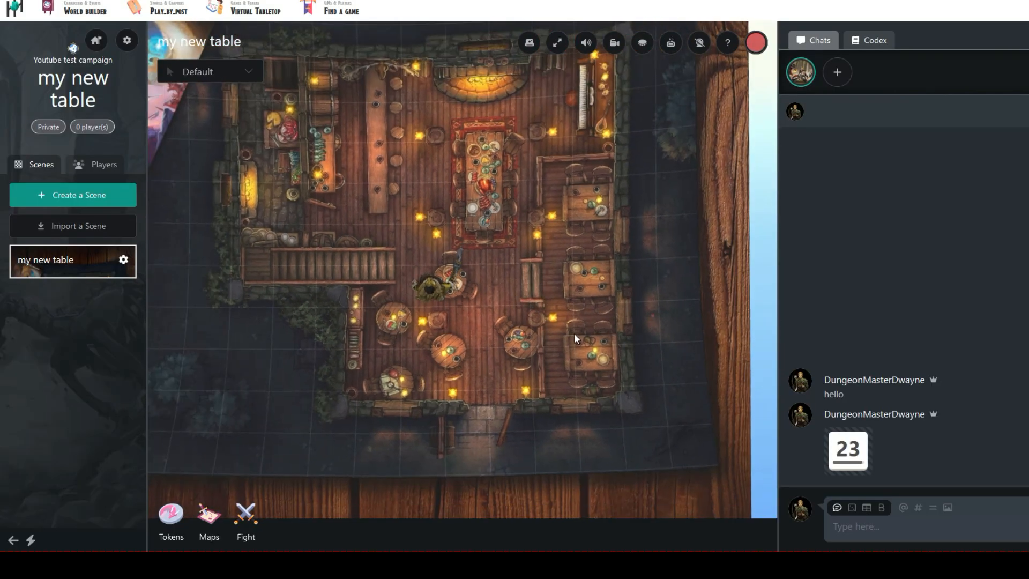
mouse_move(686, 319)
mouse_down()
mouse_move(651, 313)
mouse_move(696, 331)
mouse_up()
scroll(595, 338, up, 4)
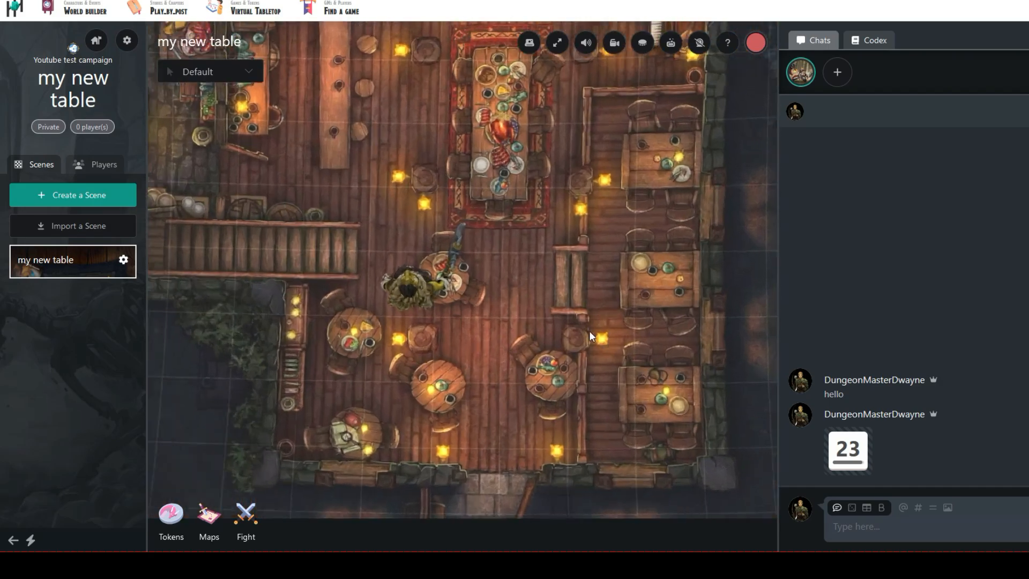
scroll(591, 337, up, 3)
scroll(487, 344, up, 3)
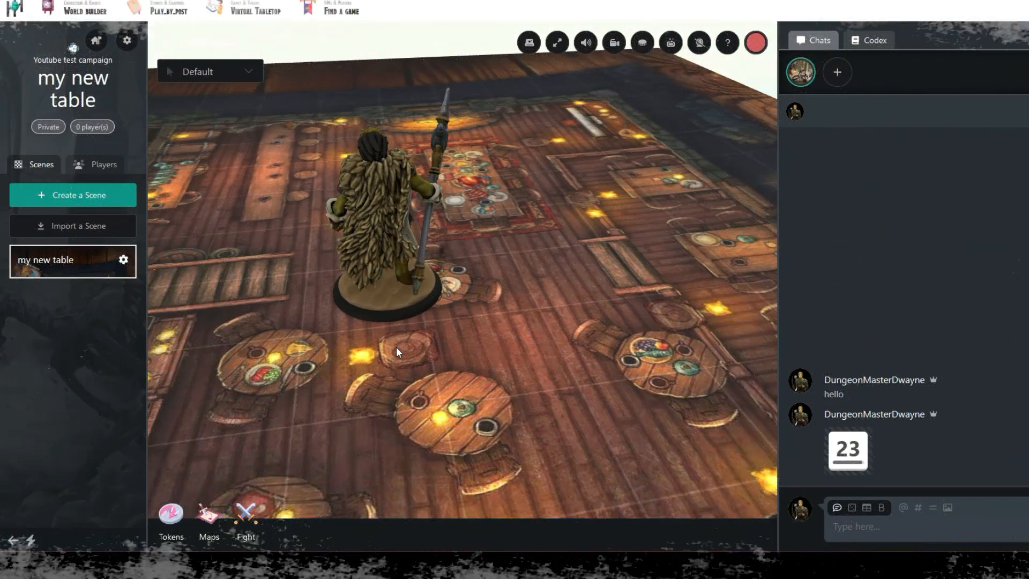
Inspect the dragon king miniature in the 3D tavern scene from its back, side and front.
drag(397, 348, 647, 267)
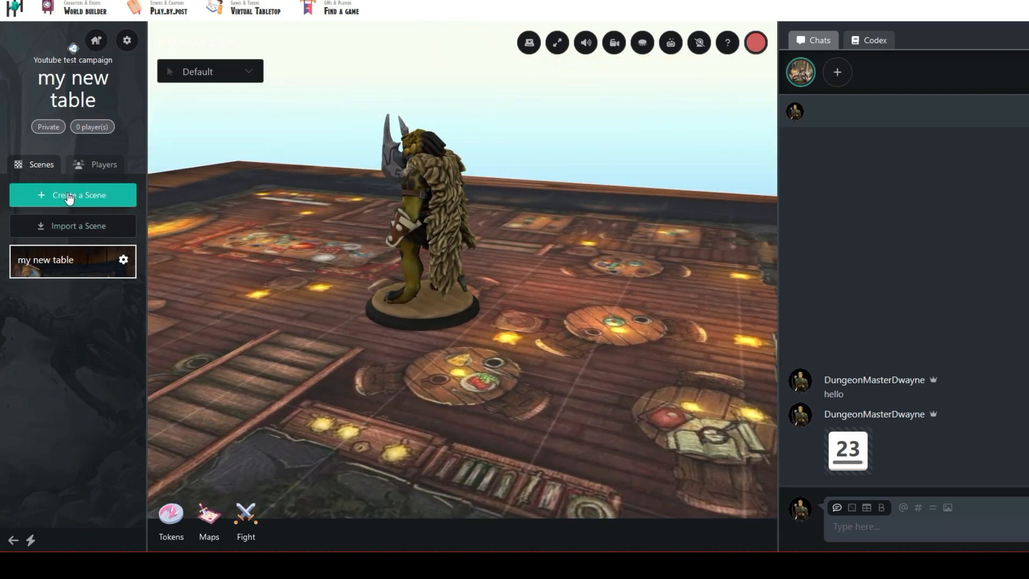
drag(296, 204, 325, 362)
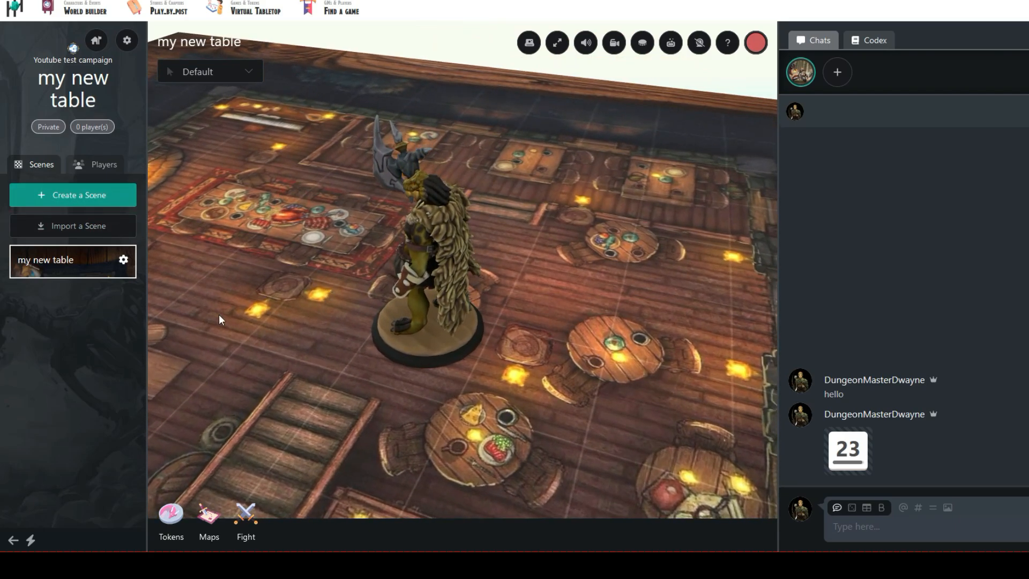
drag(234, 387, 354, 349)
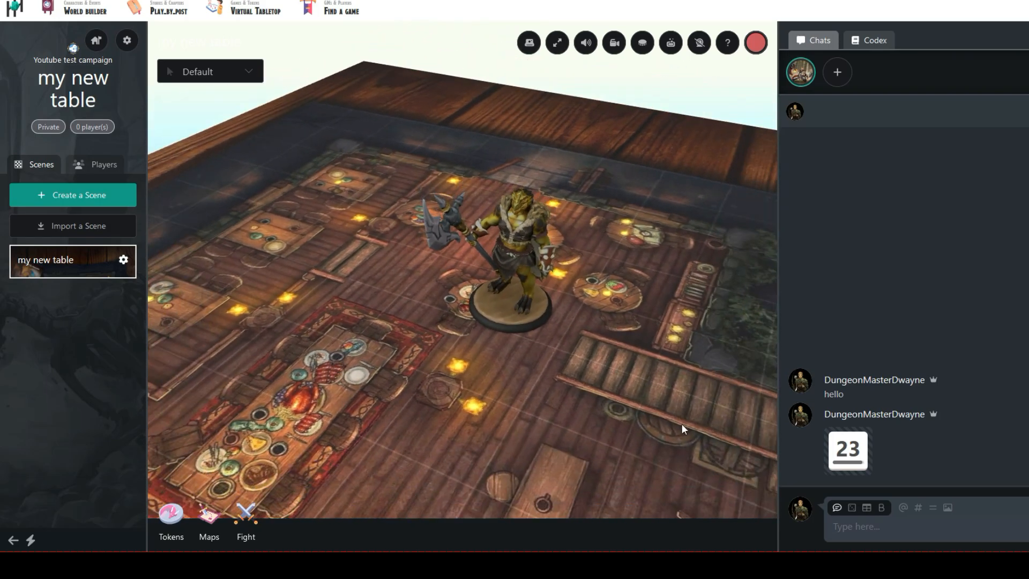
drag(683, 427, 494, 381)
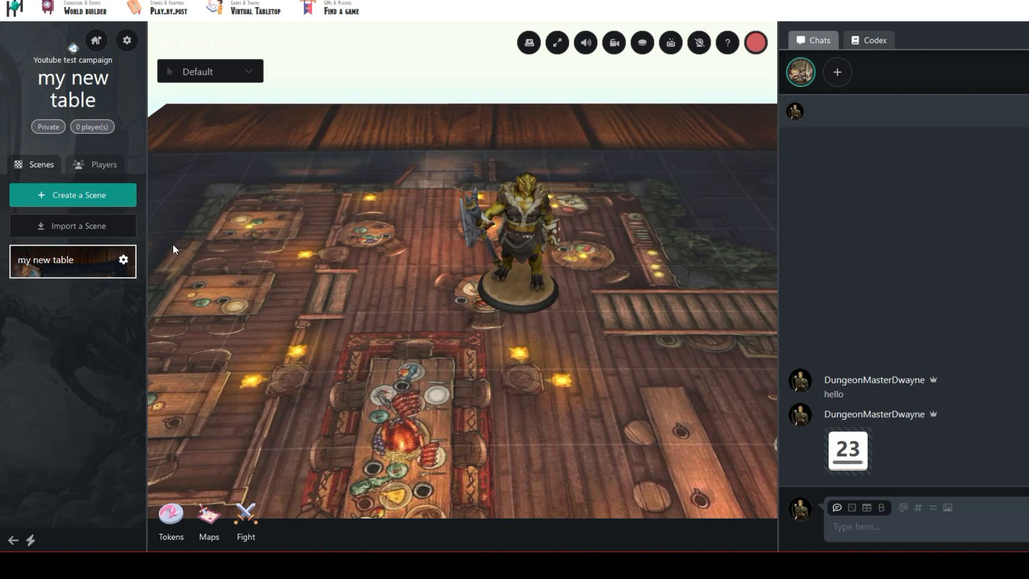
Create a new scene named "test 2" in the virtual tabletop.
click(59, 198)
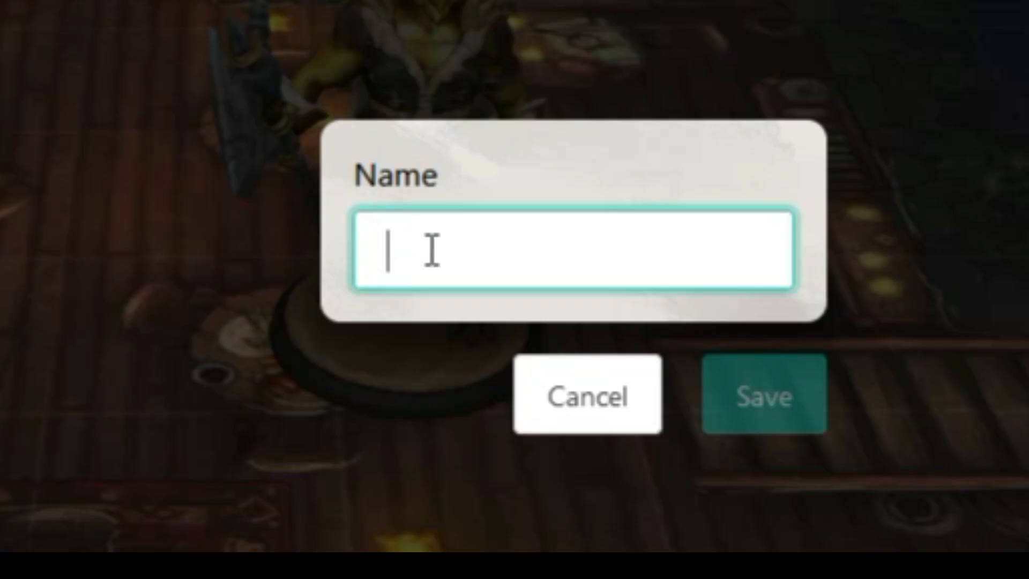
click(531, 262)
text(test 2)
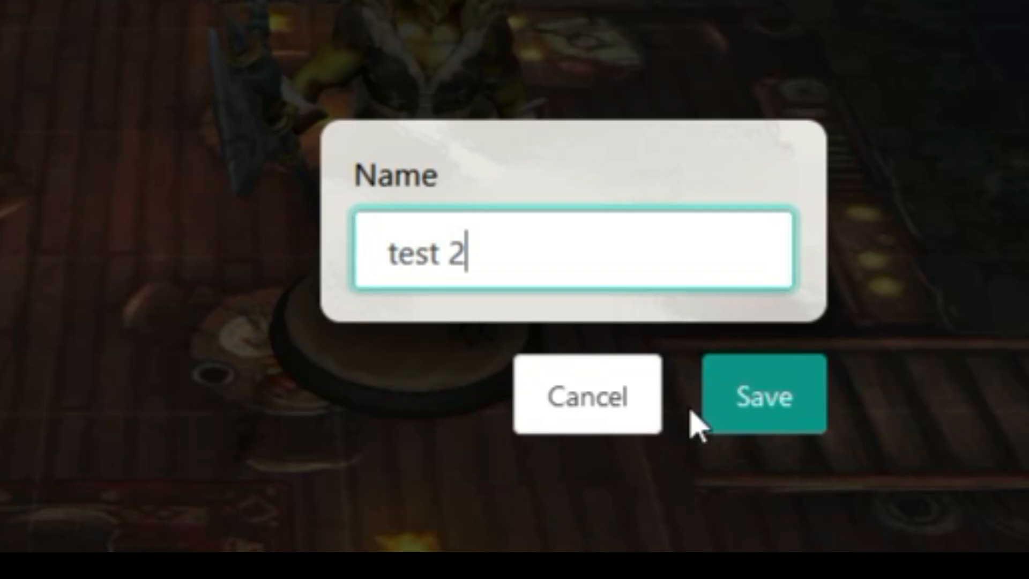
click(735, 400)
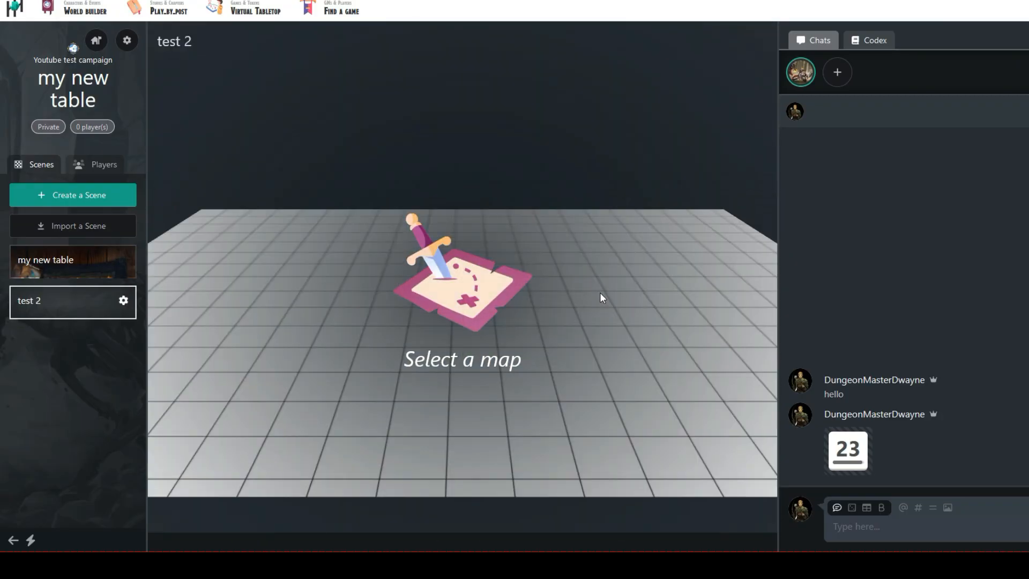
Set "Journey through Gnoll Hills" as the map of the test 2 scene and look it over.
click(487, 299)
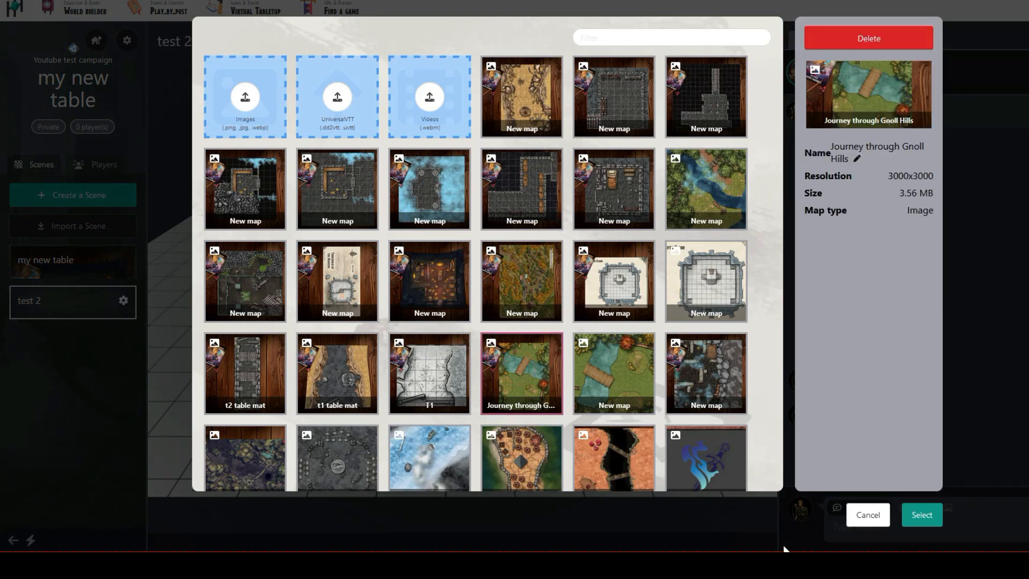
click(922, 516)
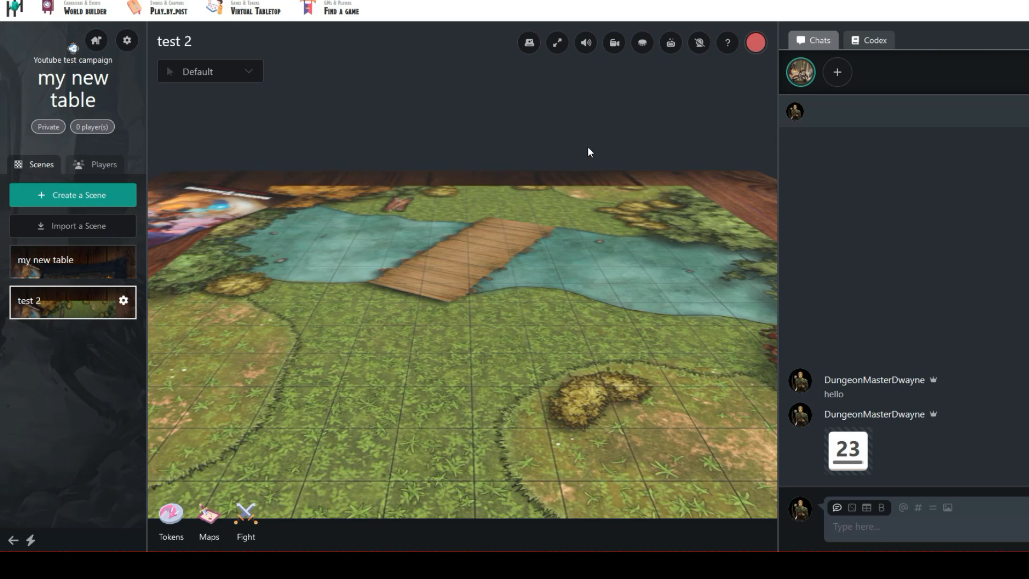
drag(588, 148, 595, 278)
scroll(595, 278, down, 4)
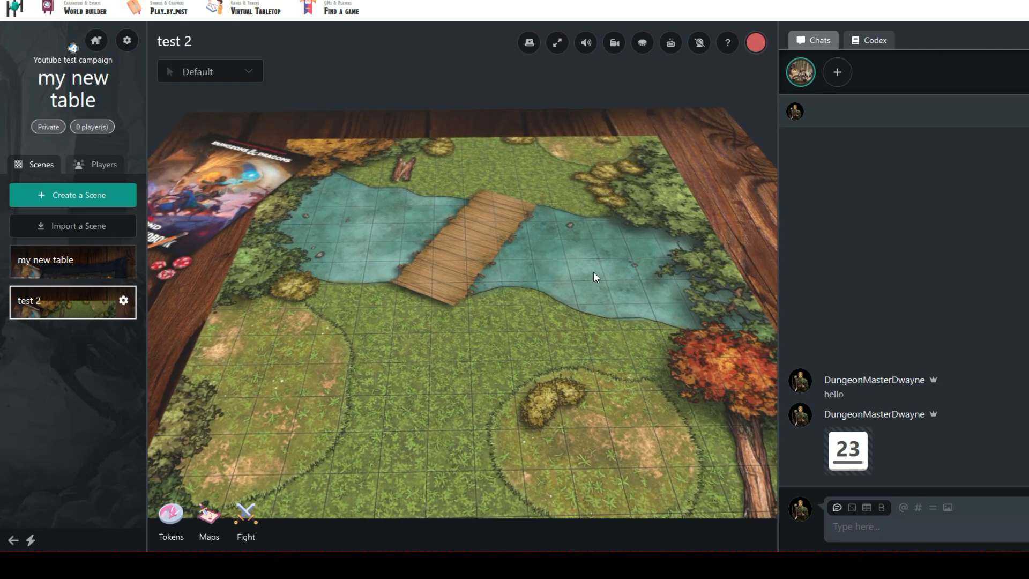
scroll(519, 273, up, 3)
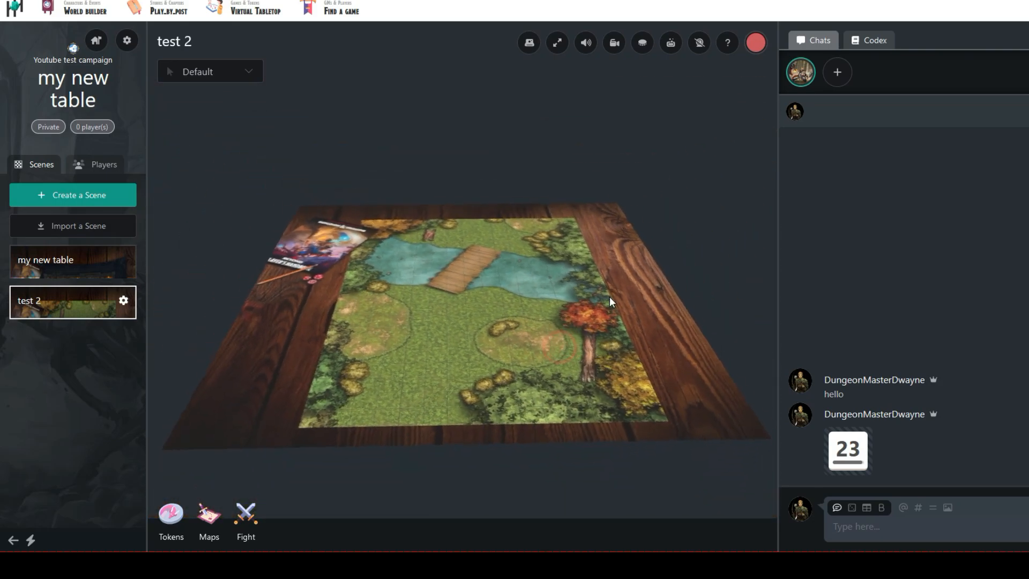
scroll(495, 325, up, 5)
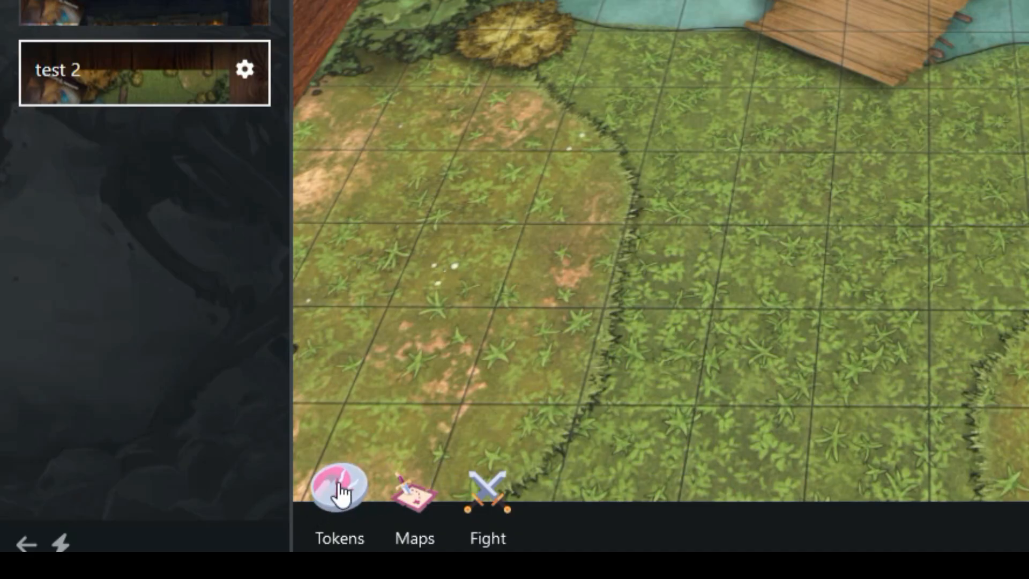
Place the dragon king character token from the campaign's characters on the wooden bridge in the test 2 scene.
click(170, 511)
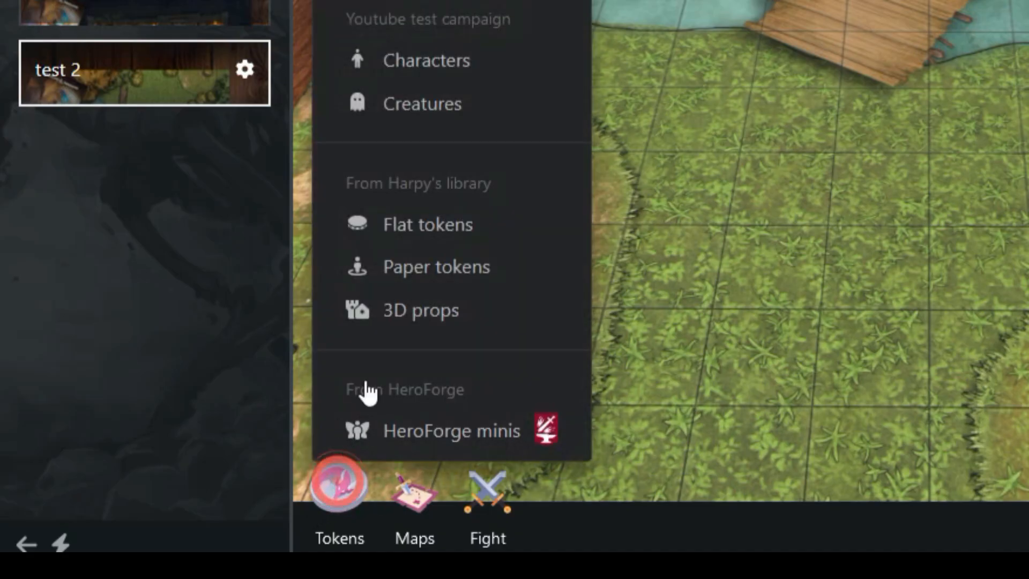
click(429, 60)
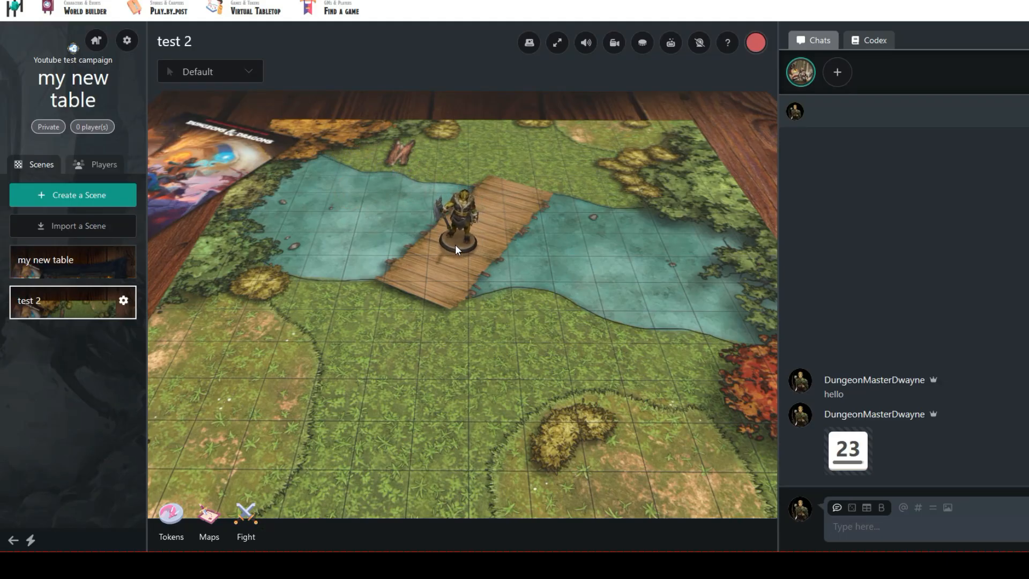
click(452, 243)
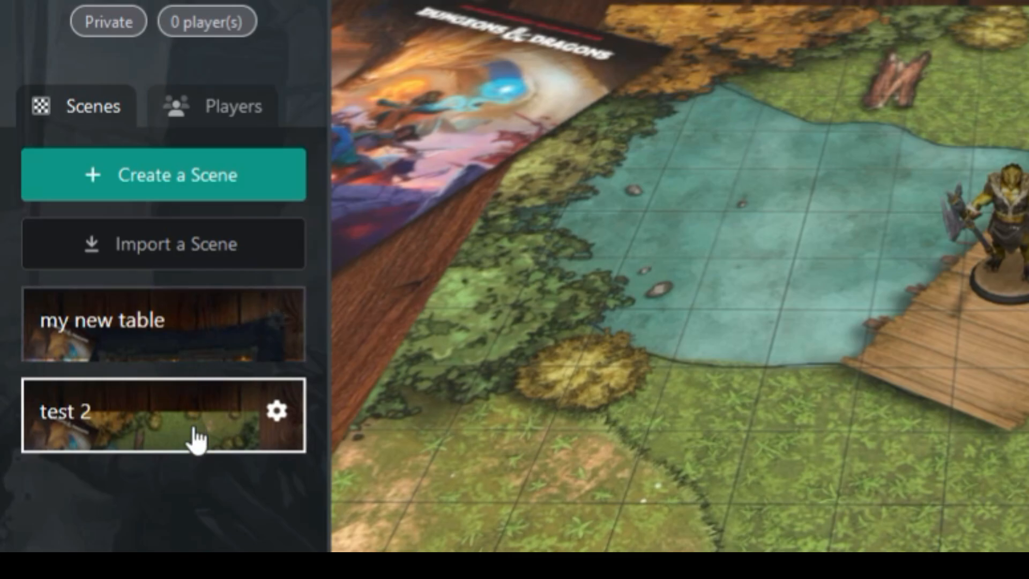
Inspect the dragon king token on the bridge up close and within the whole map.
scroll(680, 277, up, 5)
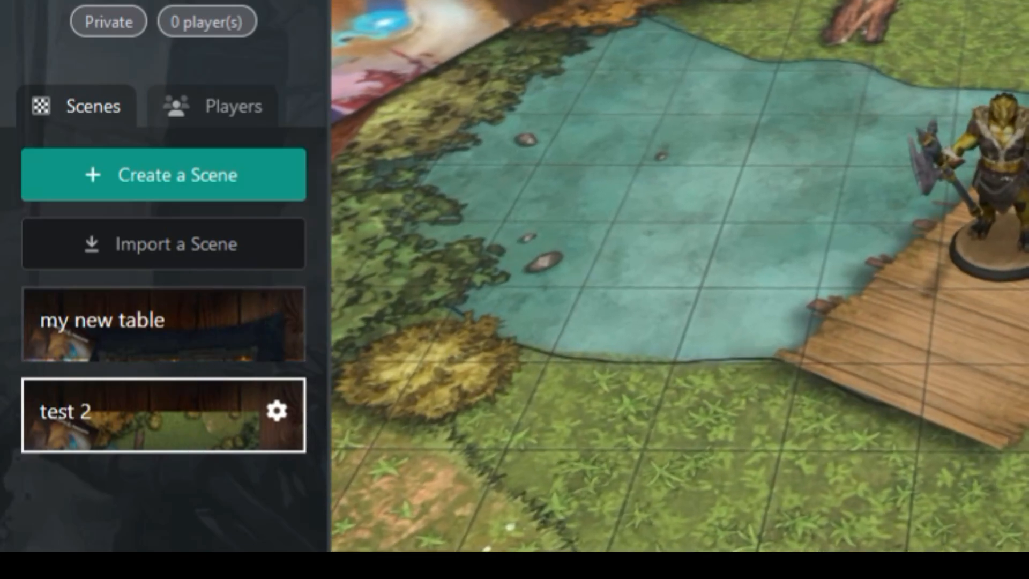
scroll(585, 335, up, 5)
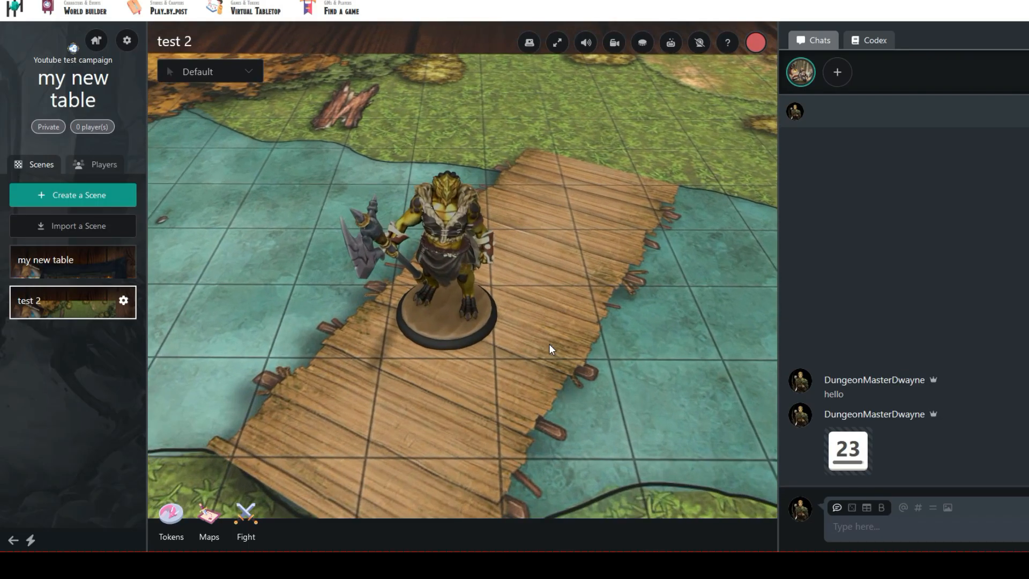
scroll(549, 343, down, 3)
scroll(549, 343, down, 5)
drag(614, 434, 683, 262)
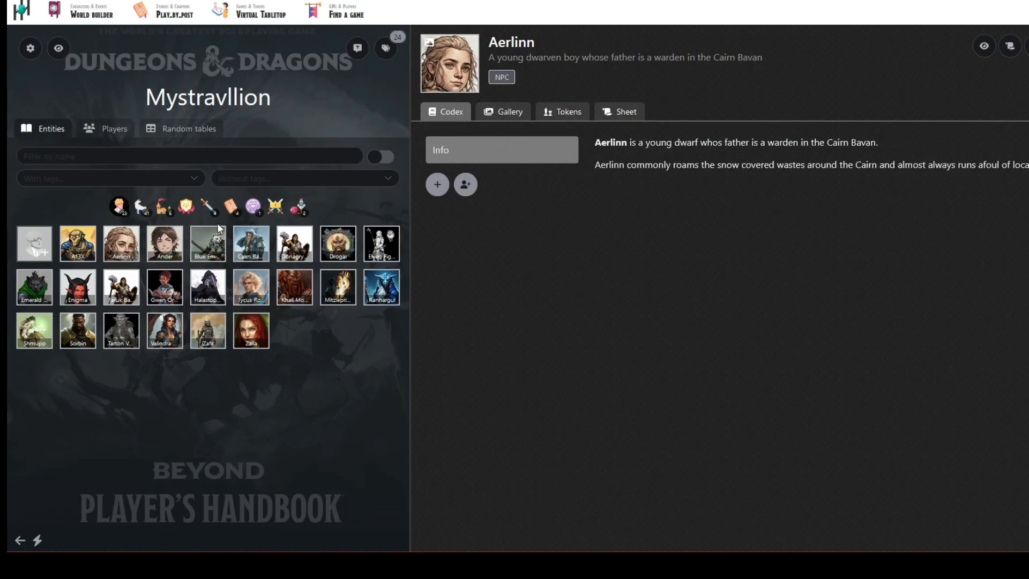
Browse character entries in the Mystravllion world, including Blue Emerald, Gwen Oresong and Khall MoreRock.
click(382, 324)
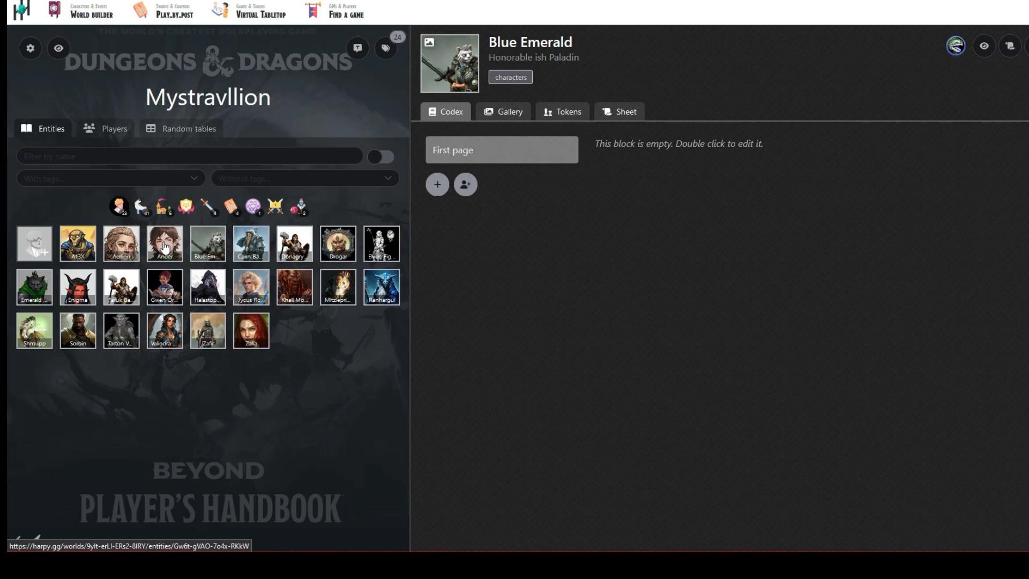
click(167, 290)
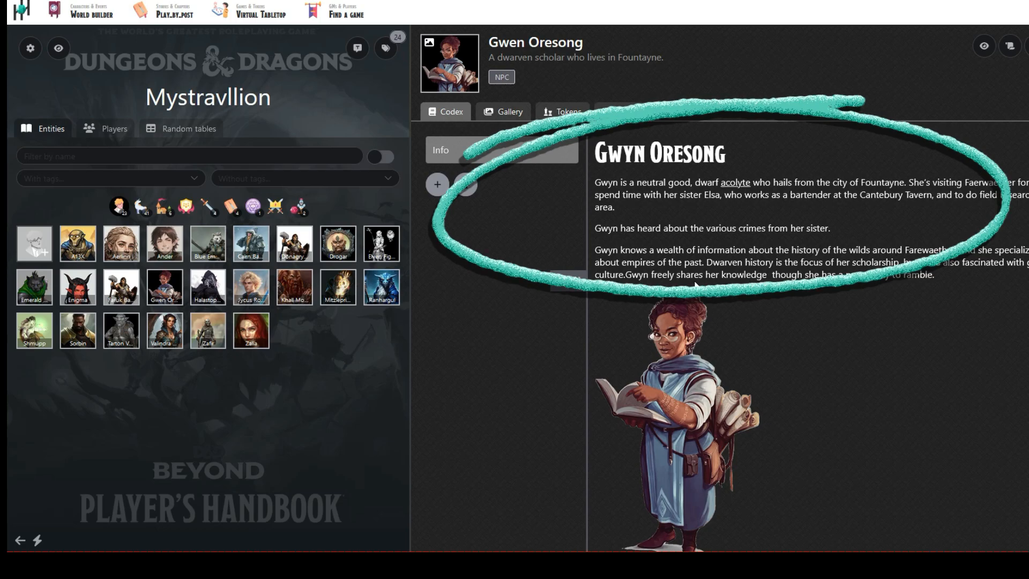
click(304, 290)
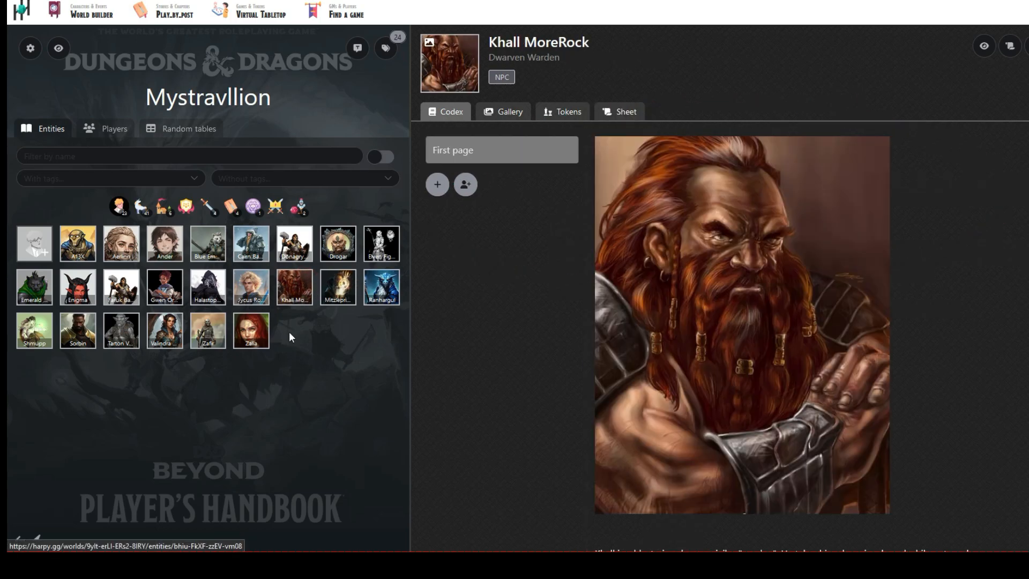
click(248, 334)
Read Valindra Nortris's codex page with its description and stat block.
click(168, 328)
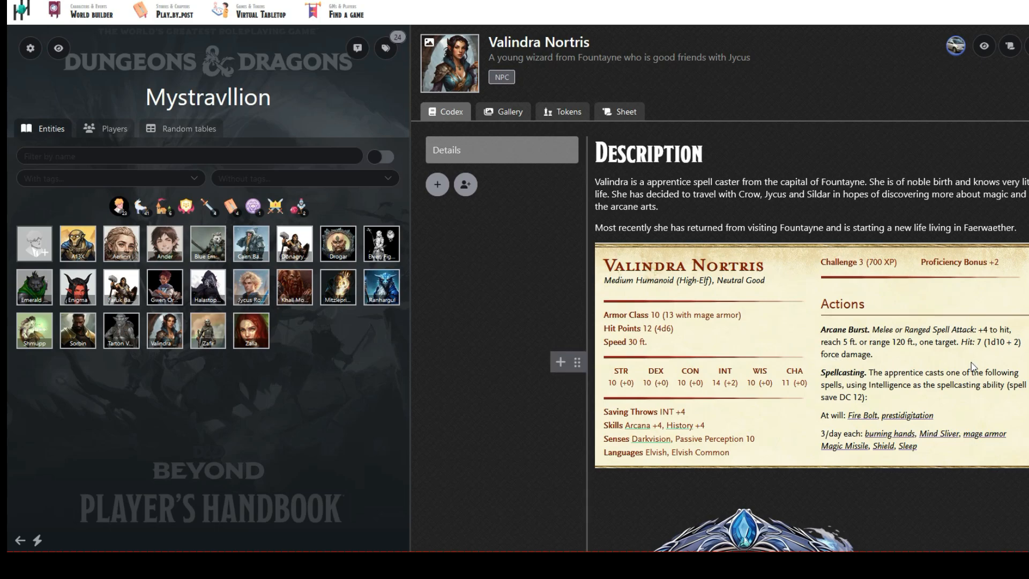
scroll(972, 362, down, 5)
scroll(975, 397, up, 5)
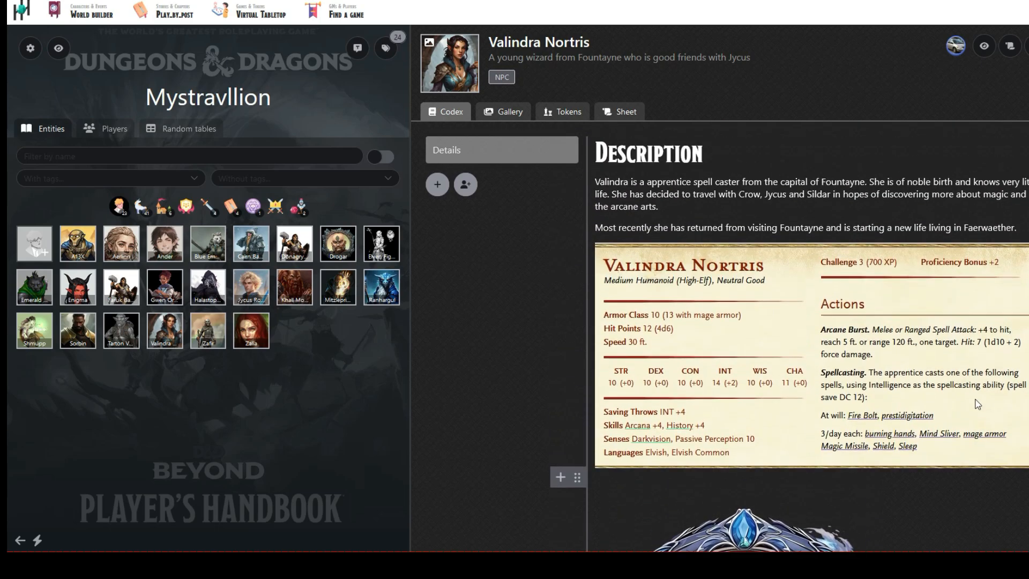
Review the codex entries of Shmupp and Sorbin in the Mystravllion world.
click(34, 331)
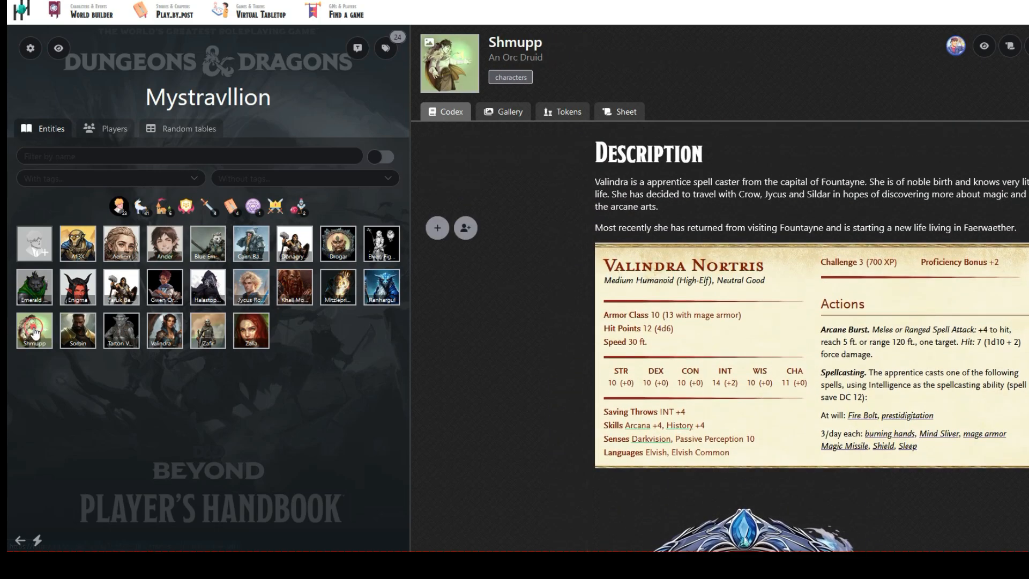
click(78, 330)
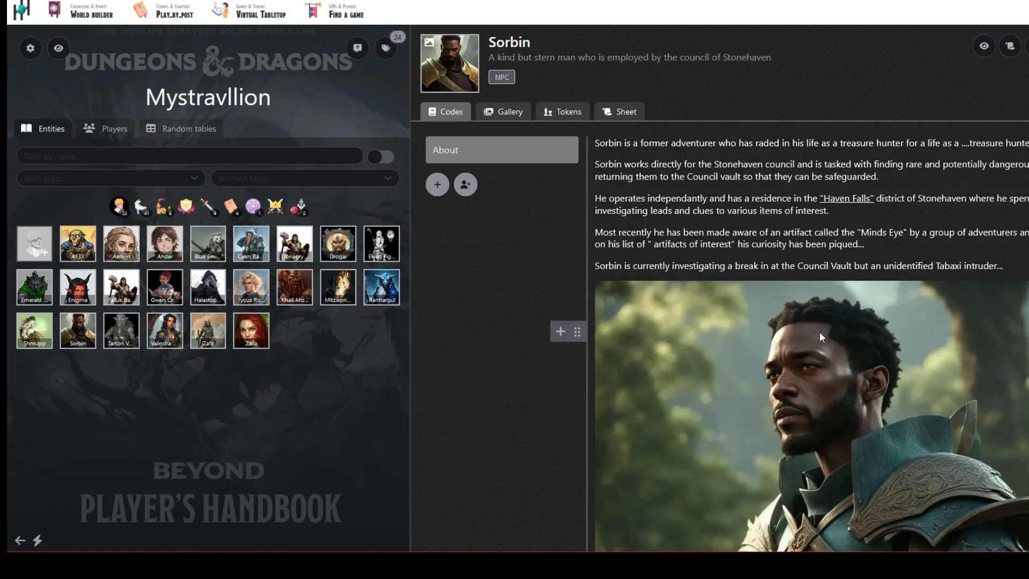
scroll(819, 333, down, 3)
Review Ranhargul's codex pages for Abilities/Skills, Attacks/Actions, Equipment/Gear and Class Features.
click(387, 288)
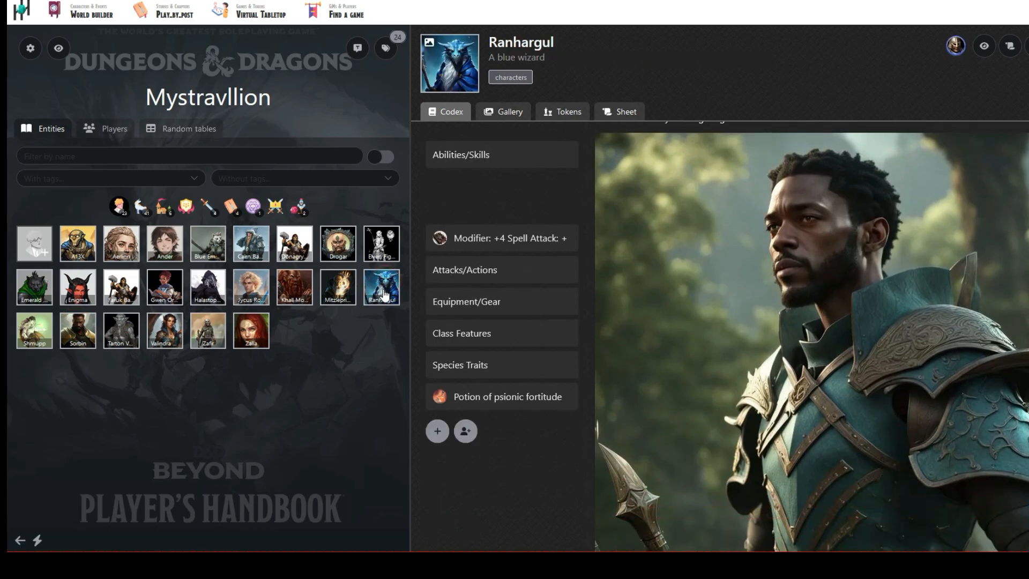
click(488, 157)
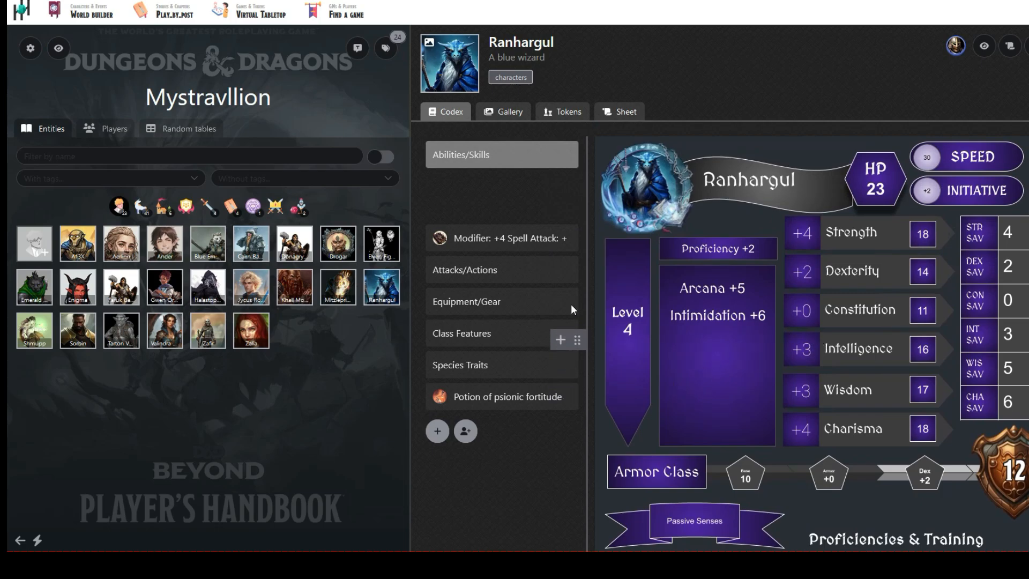
click(512, 273)
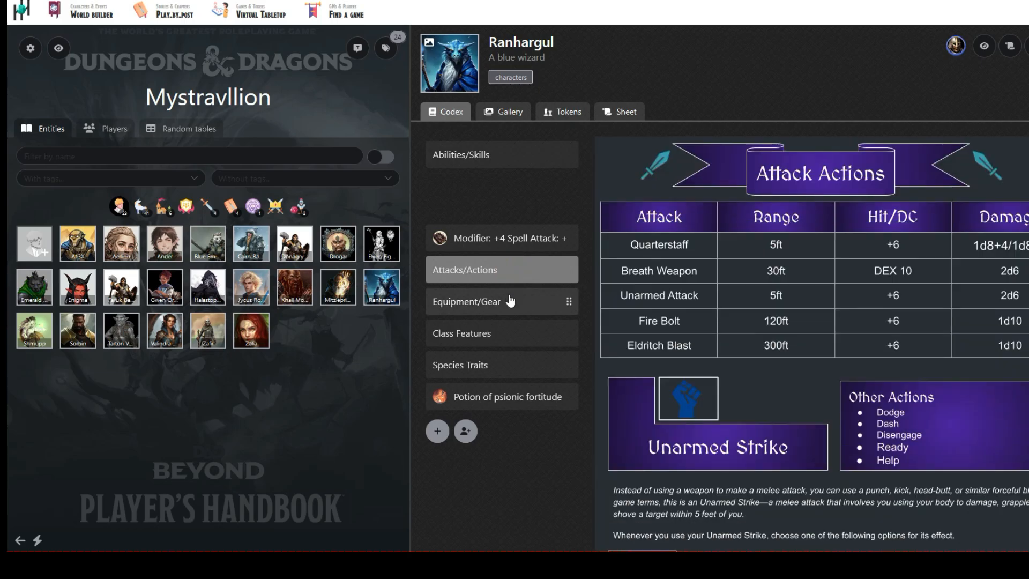
click(510, 302)
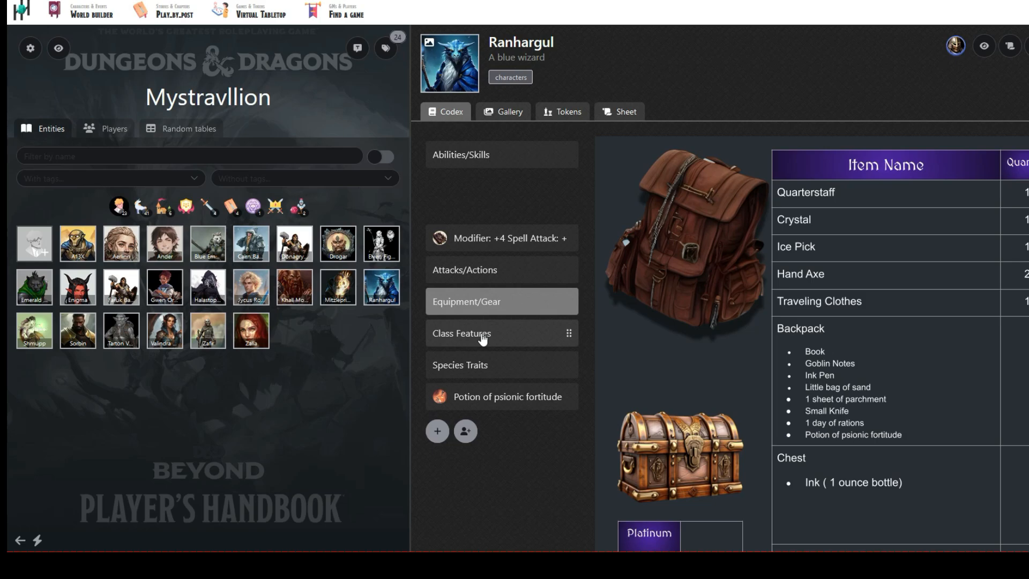
click(483, 337)
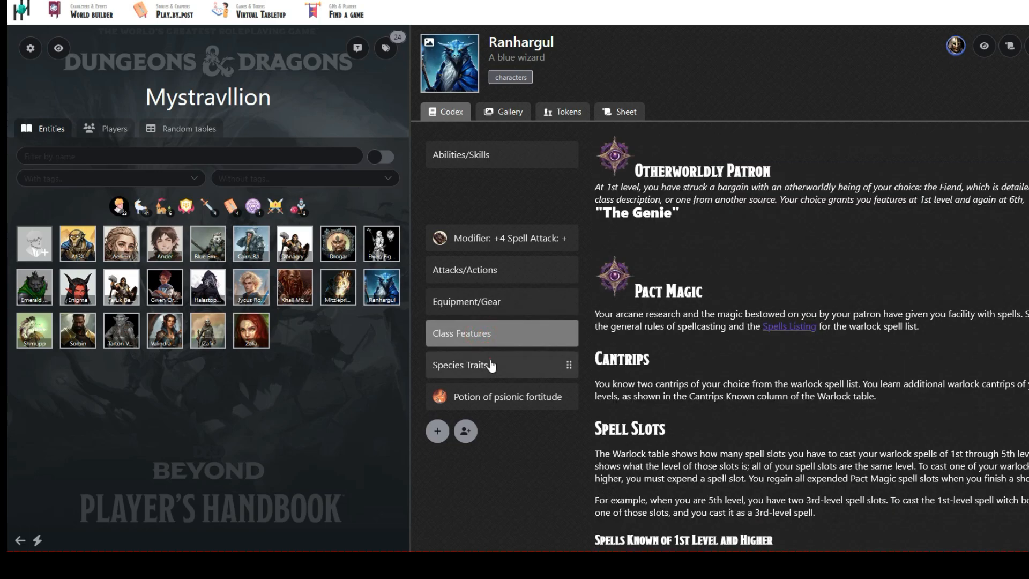
Review Ranhargul's Species Traits and Class Features pages and Jycus Ros Bos's Attributes/Skills page.
click(492, 365)
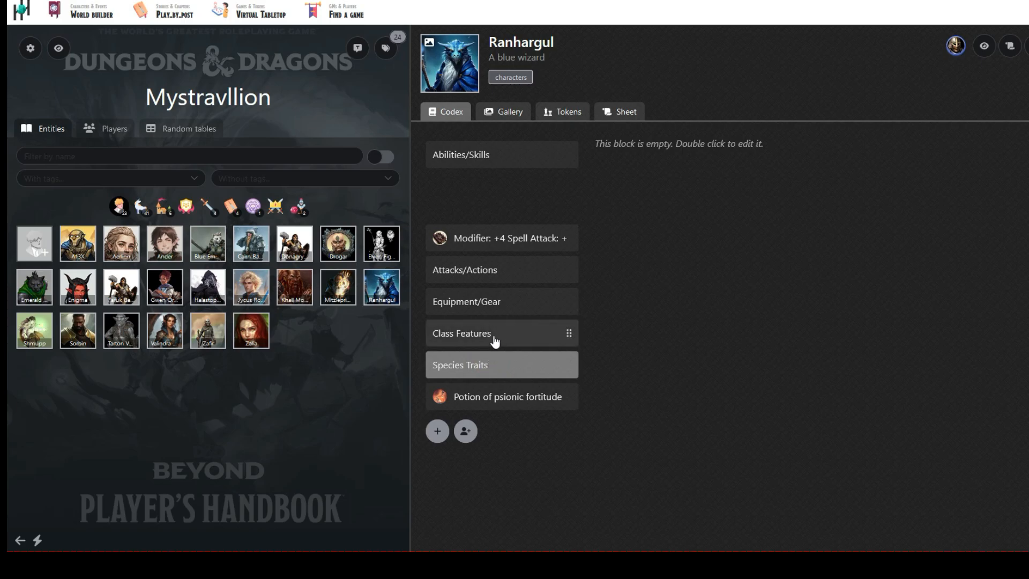
click(493, 339)
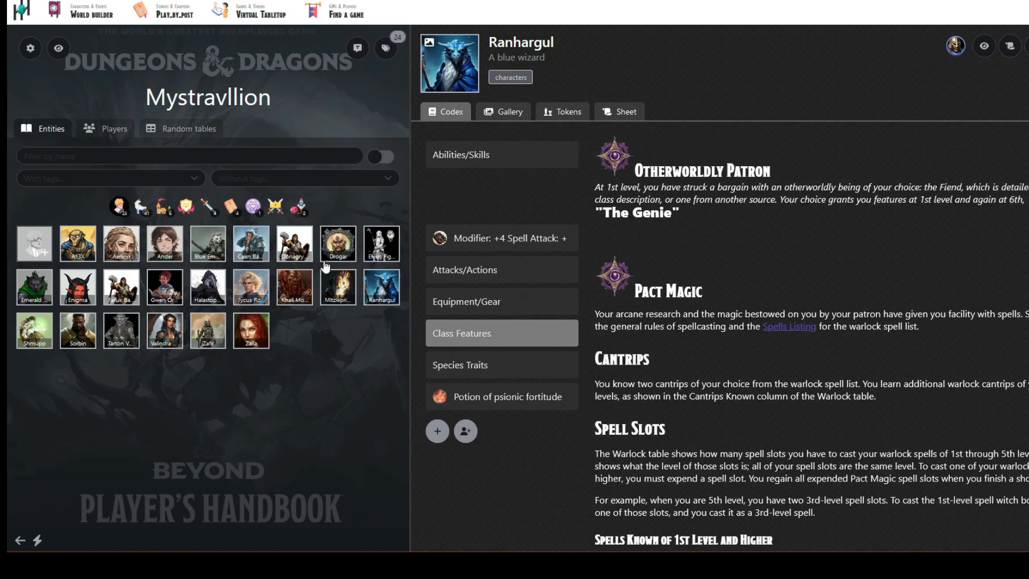
click(251, 286)
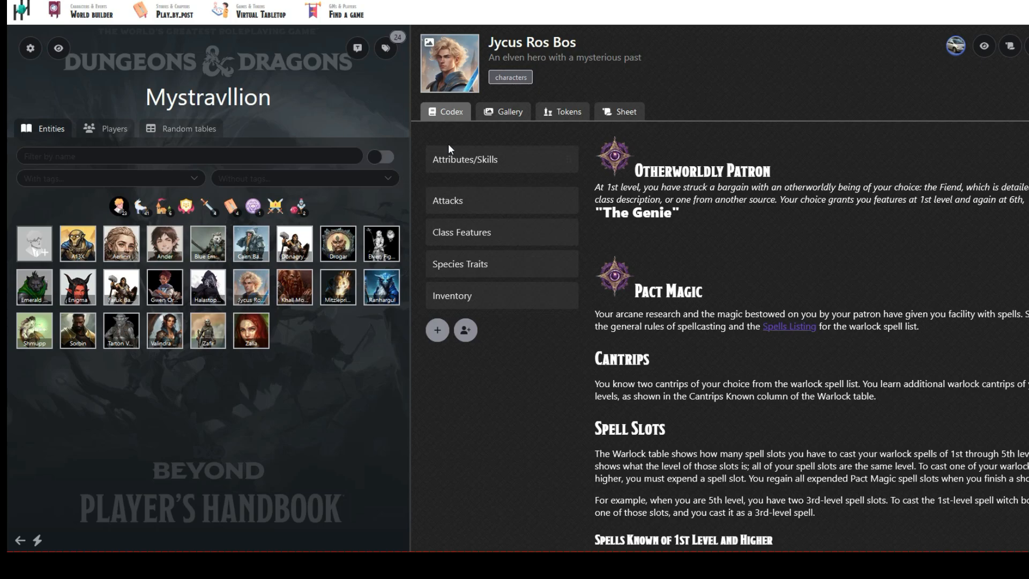
click(481, 160)
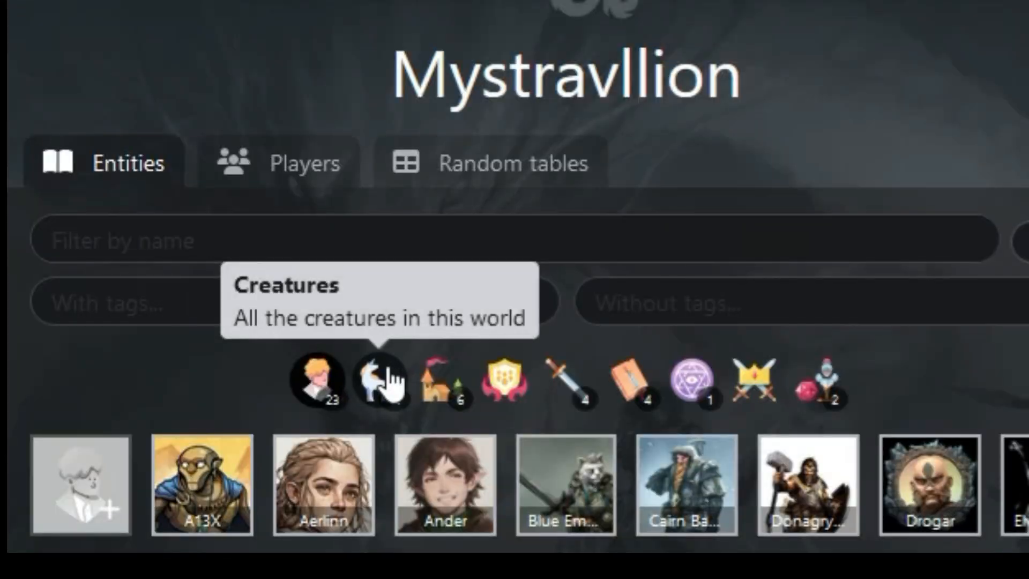
Browse the world's creature entries, including Badger, Brimstone, Galeb Duhr, Giant Spider and Gnoll.
click(382, 380)
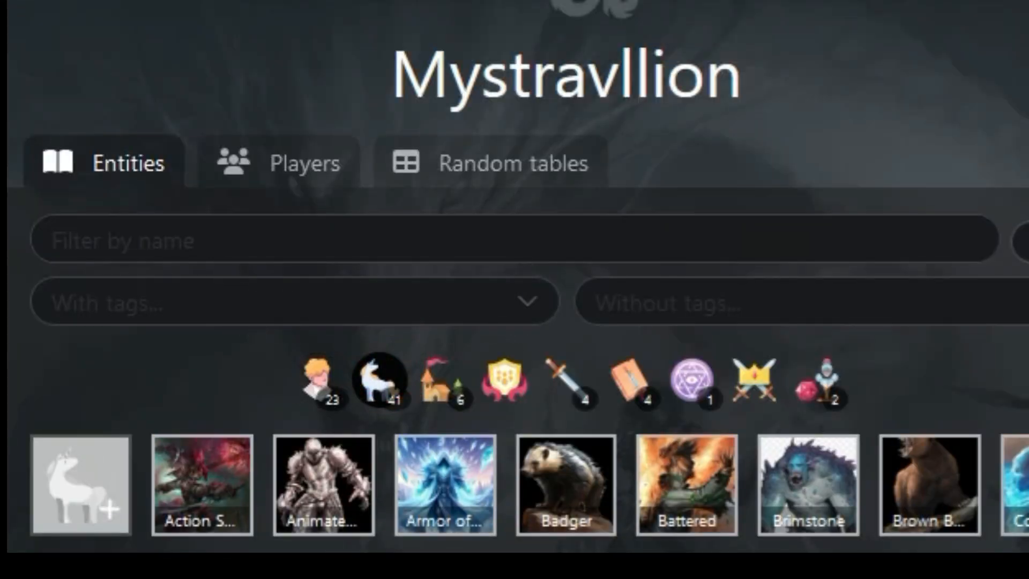
click(554, 477)
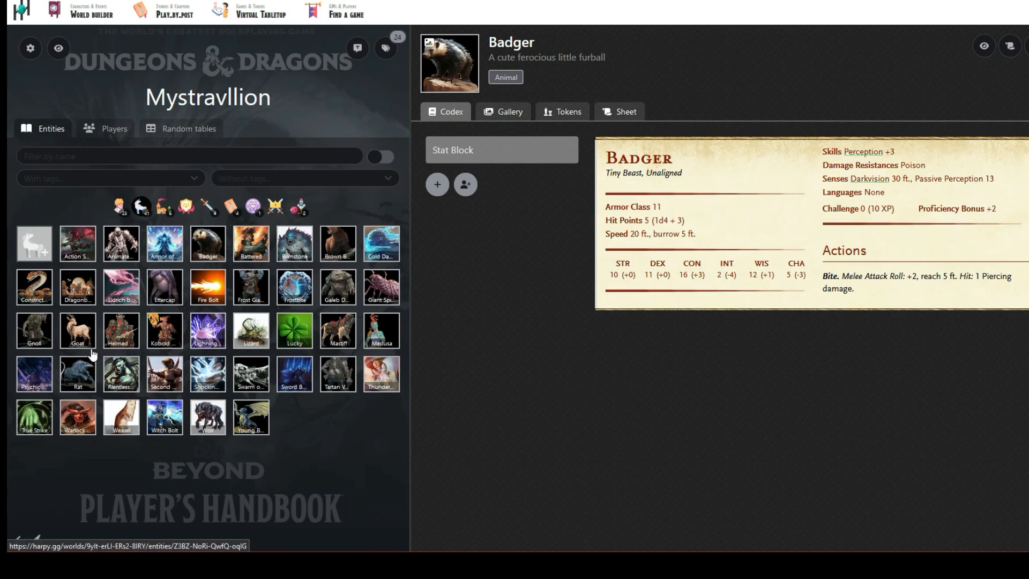
click(289, 247)
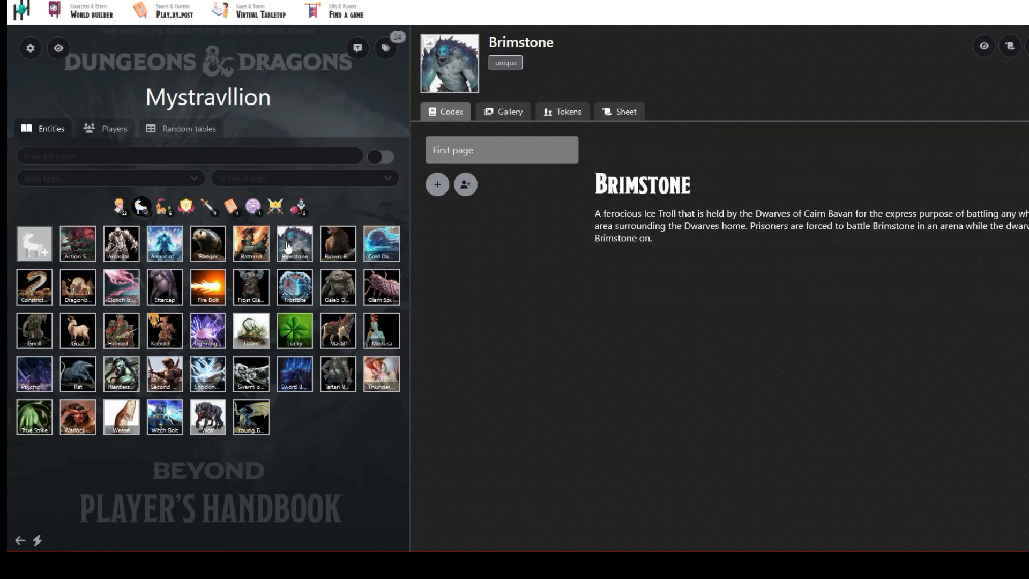
click(296, 287)
click(338, 287)
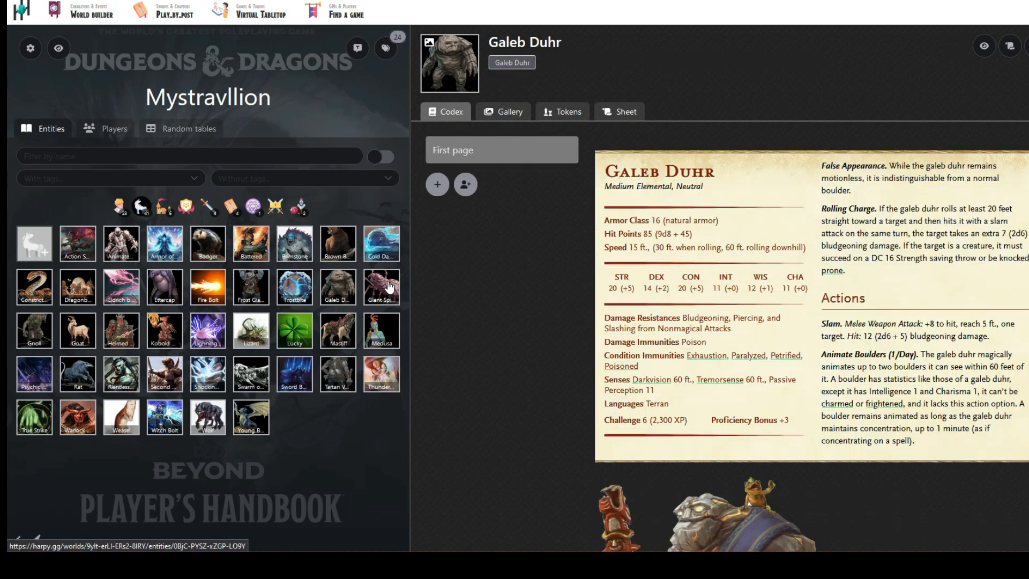
click(388, 288)
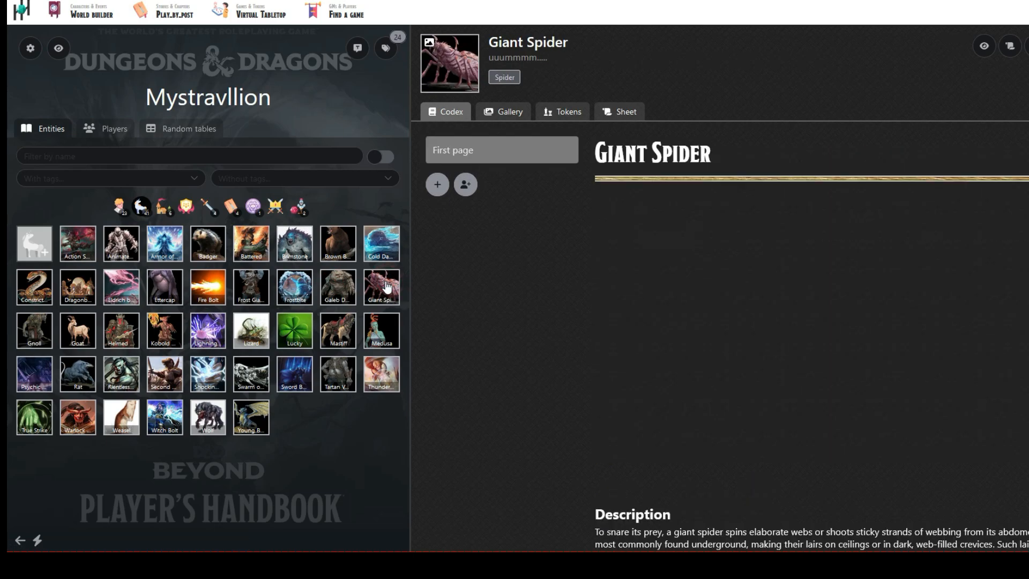
click(29, 326)
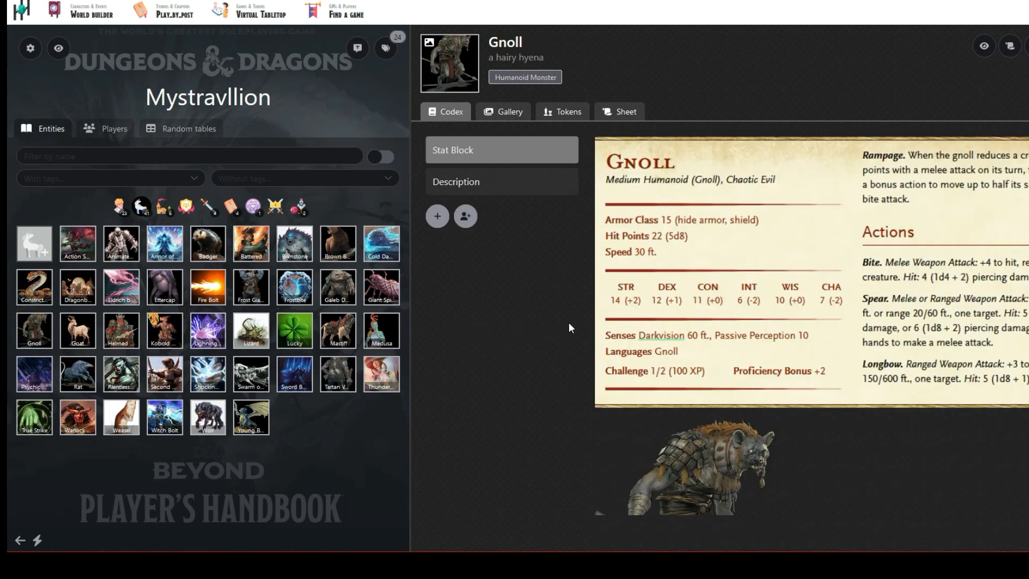
scroll(568, 323, down, 3)
scroll(568, 323, up, 3)
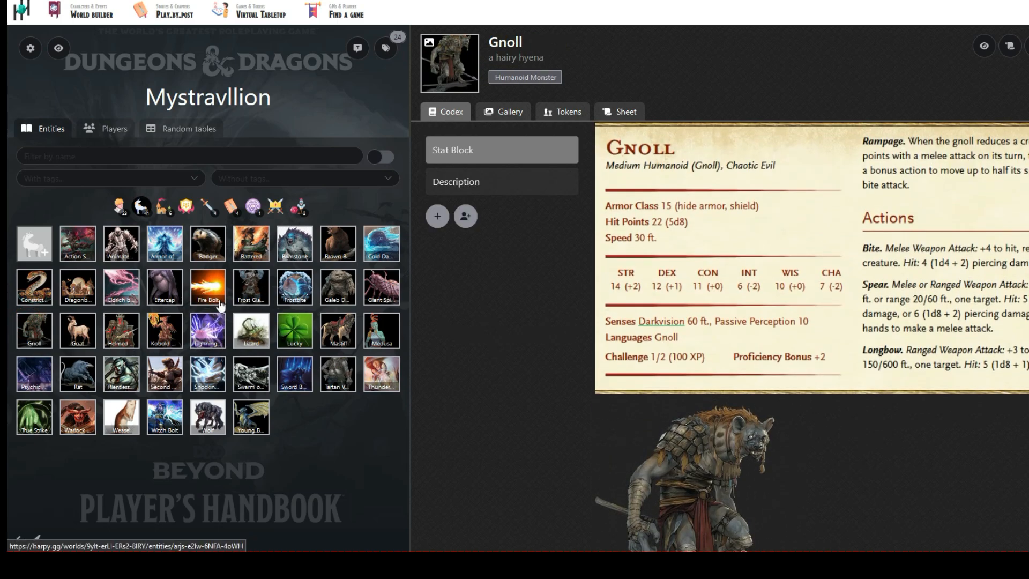
Browse the world's location entries, including Blue Sky Tavern, Cairn Bavan, Haven Falls and Town of Faerwaether.
click(164, 209)
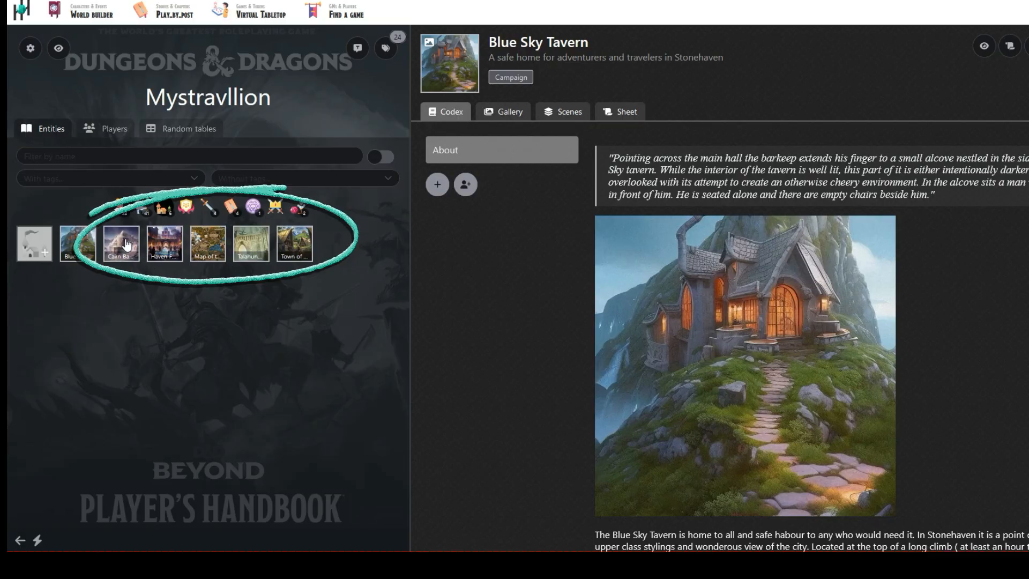
click(294, 383)
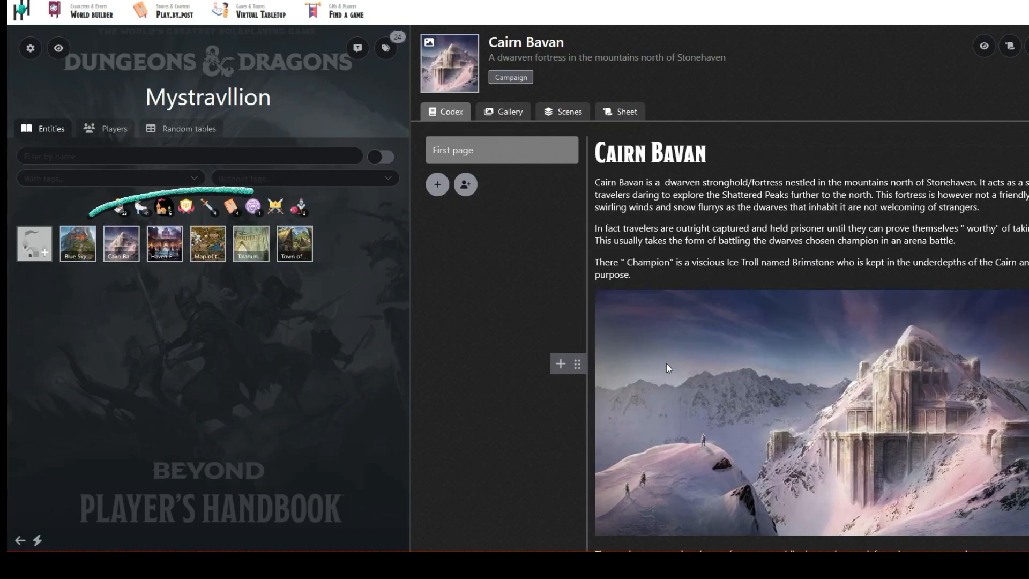
scroll(667, 363, down, 1)
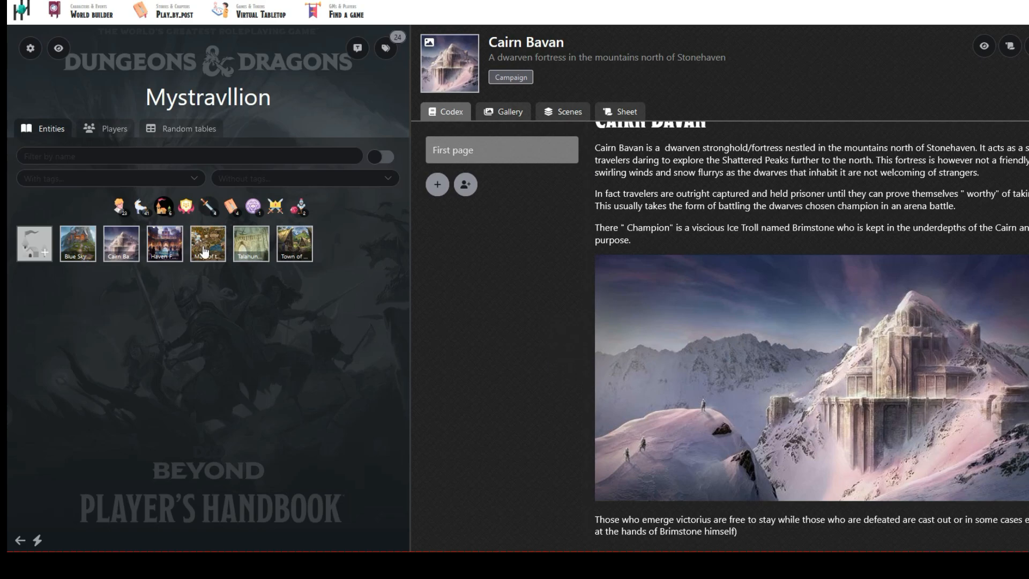
click(163, 245)
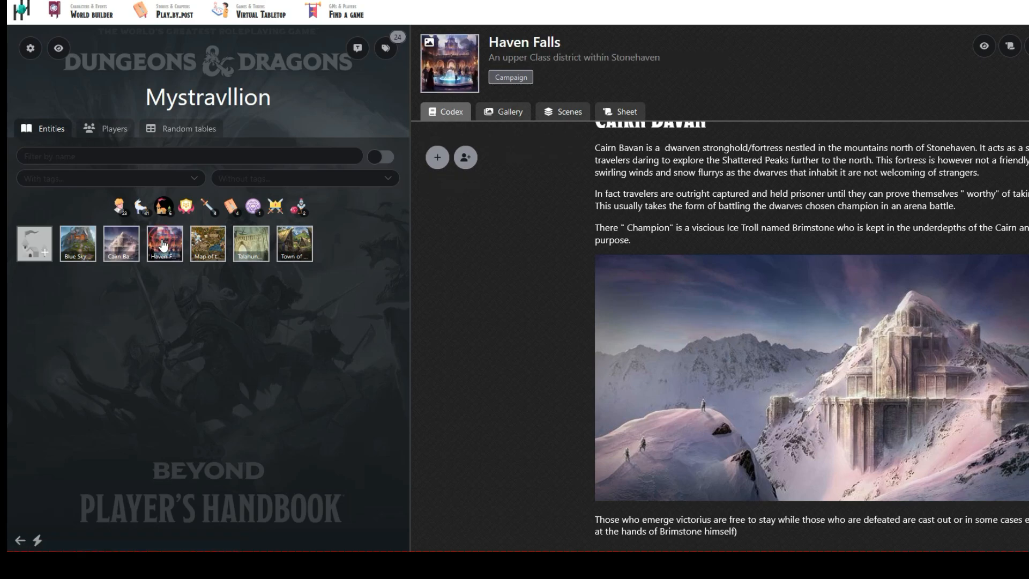
click(290, 245)
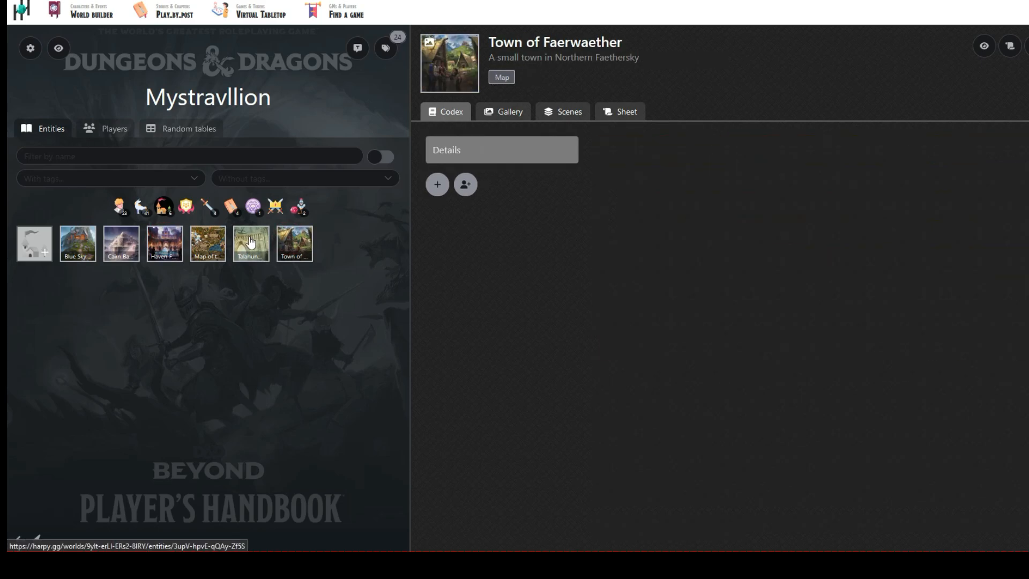
Find the Curse of Faerwaether: The Shattered Obelisk adventure and skim its Zorzulas Rest page.
click(253, 207)
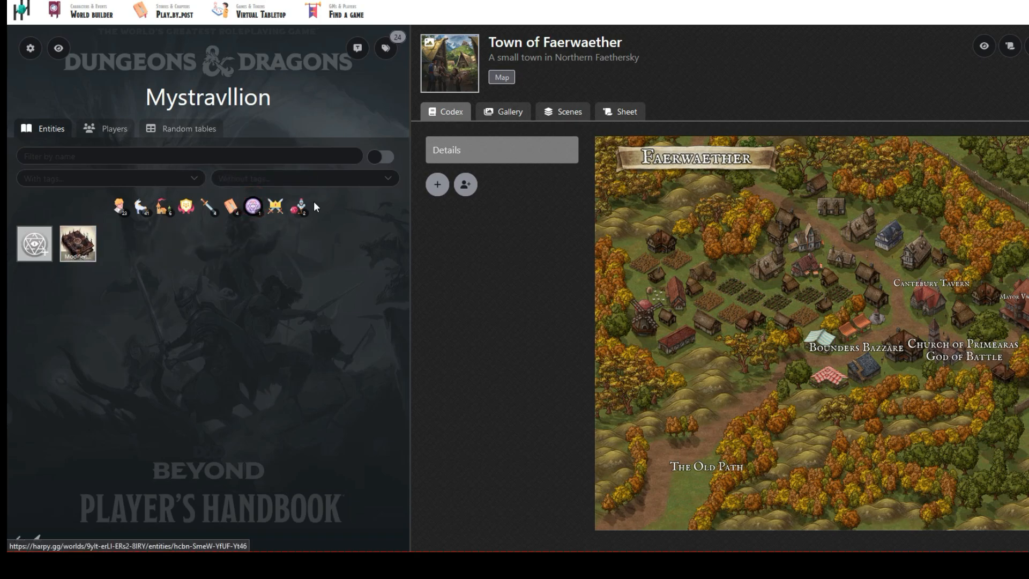
click(231, 207)
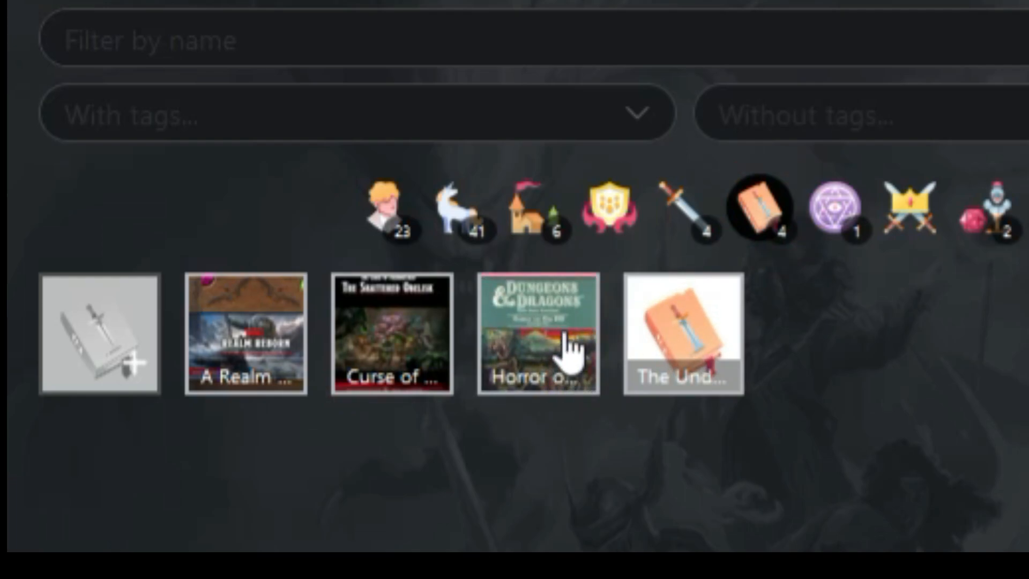
click(404, 325)
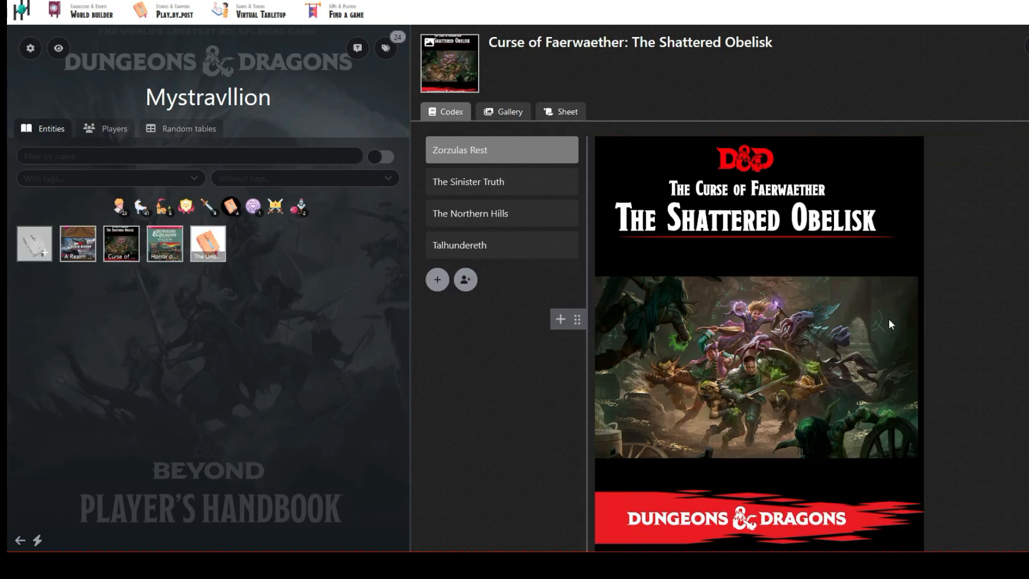
scroll(889, 319, down, 20)
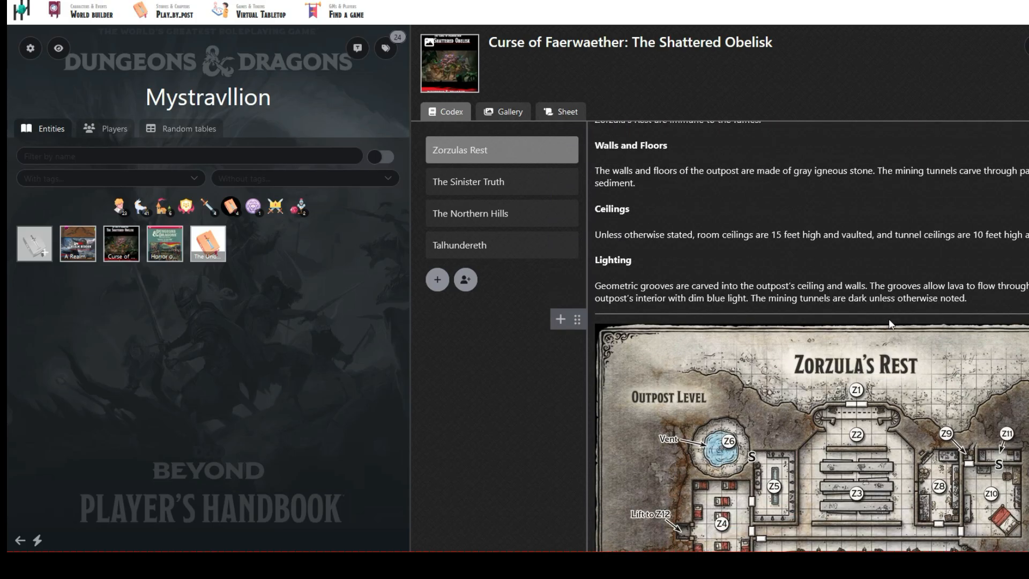
scroll(889, 318, down, 20)
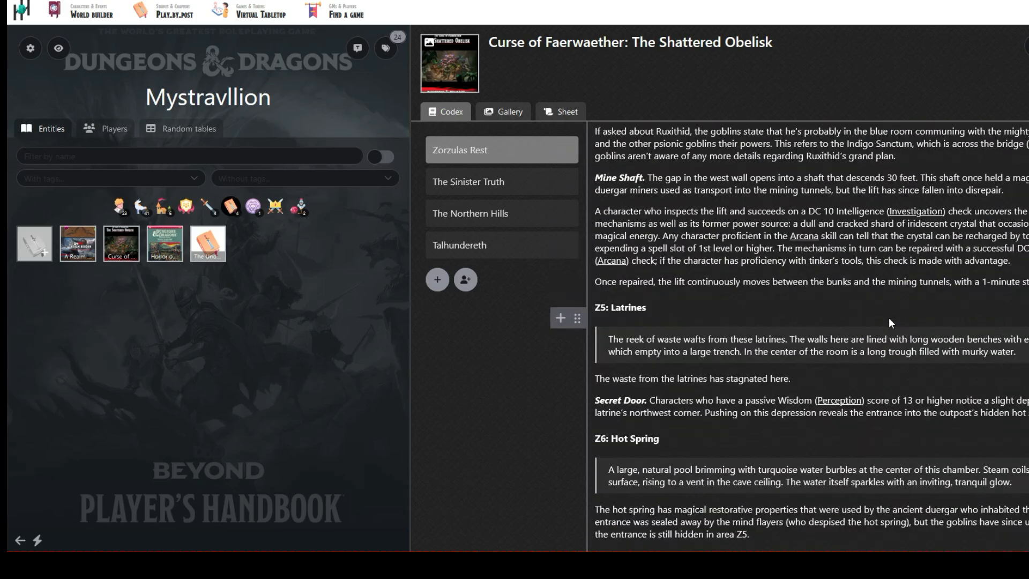
scroll(889, 316, down, 20)
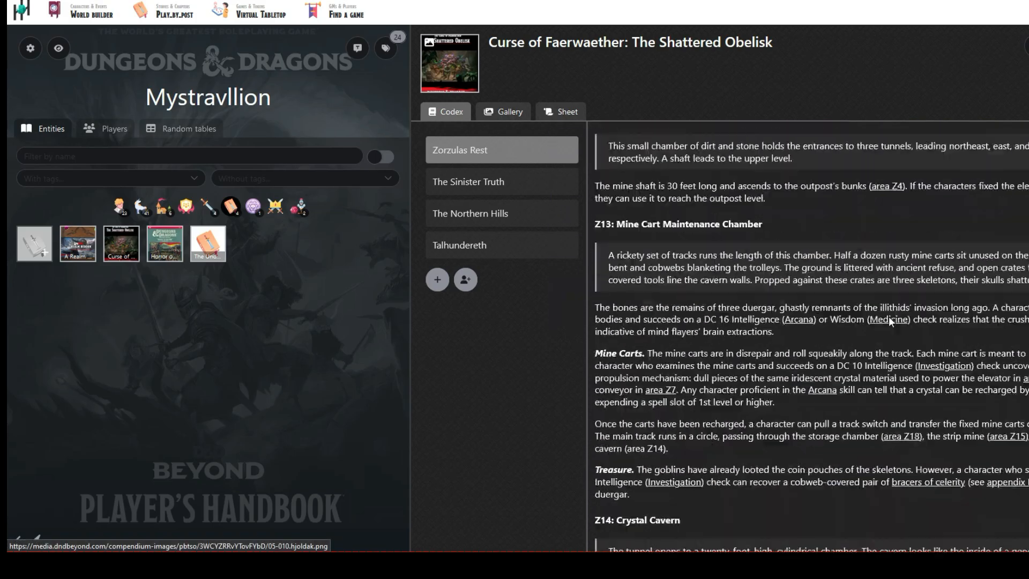
scroll(889, 317, down, 20)
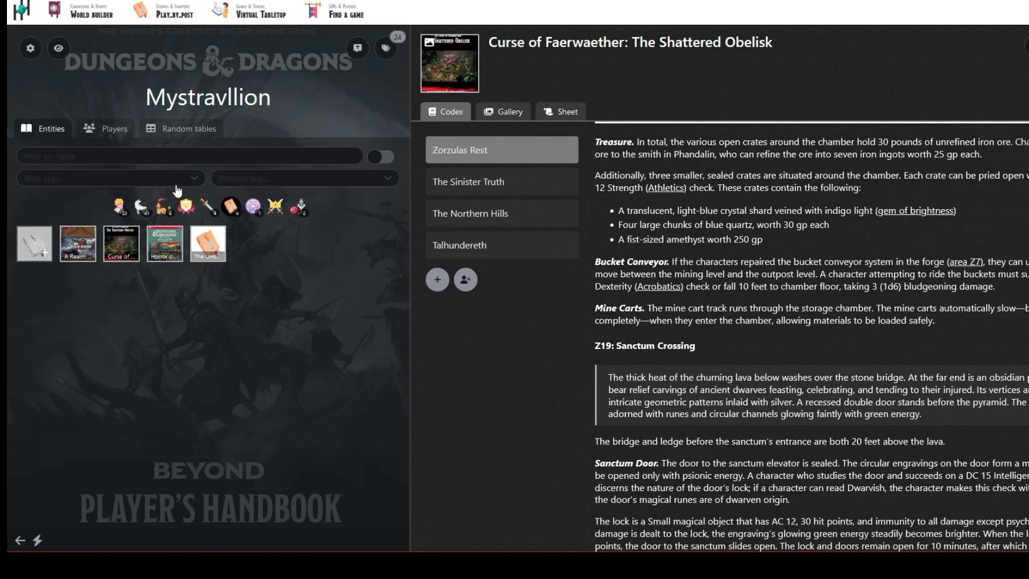
Review the chapters of the A Realm Reborn adventure, ending with Chapter 5: The Spider Lair.
click(78, 246)
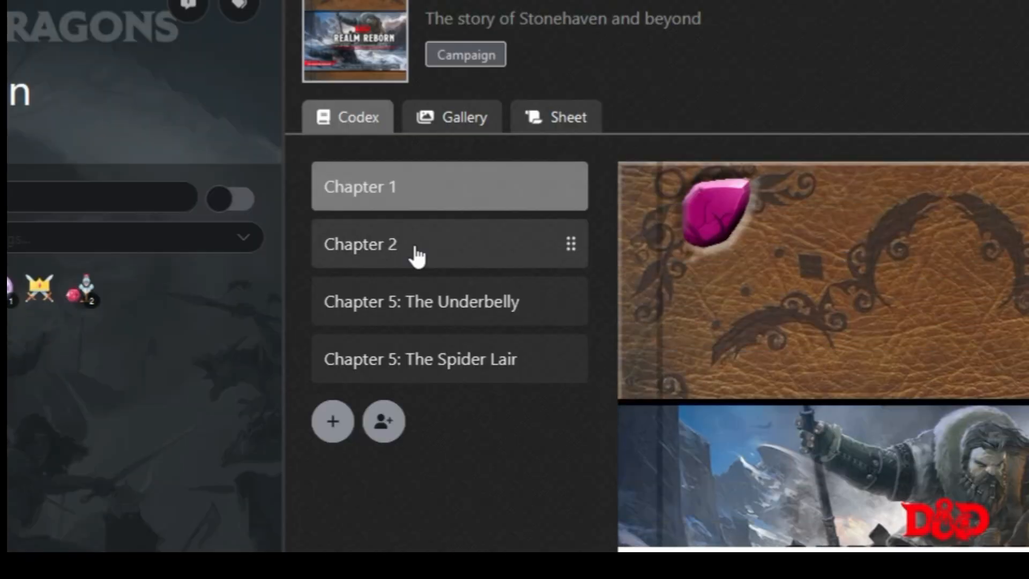
click(430, 244)
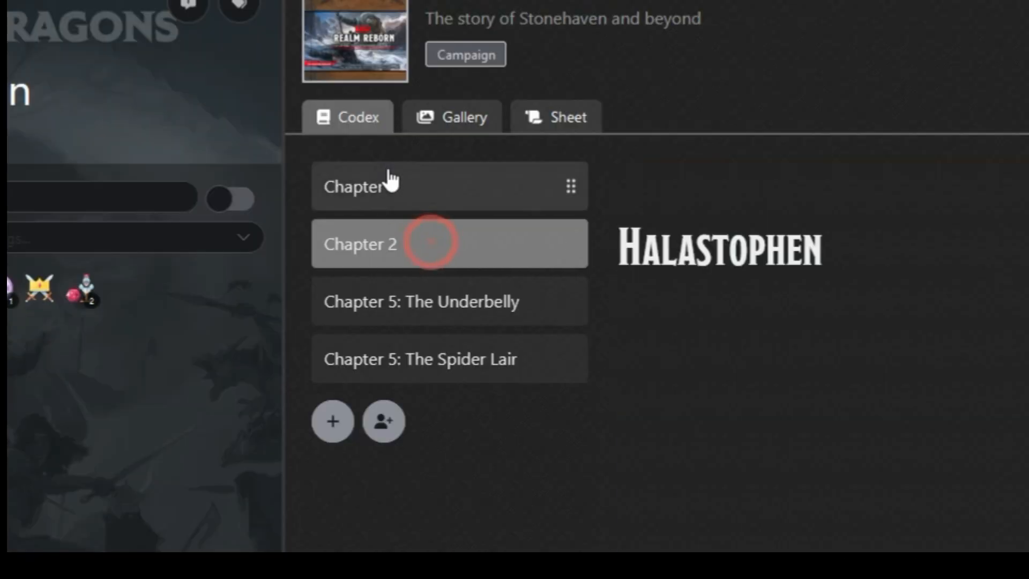
click(429, 191)
click(450, 299)
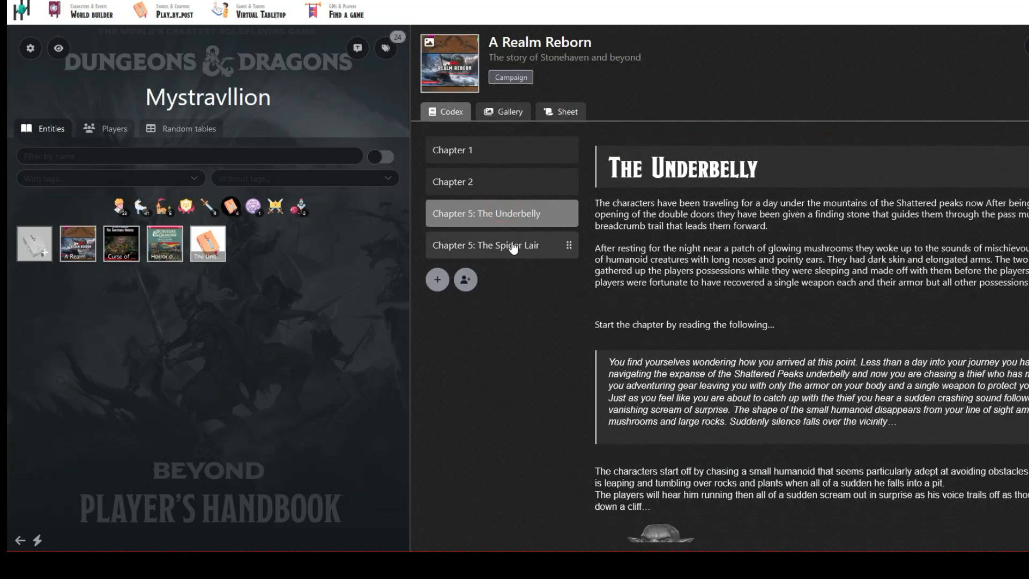
click(514, 247)
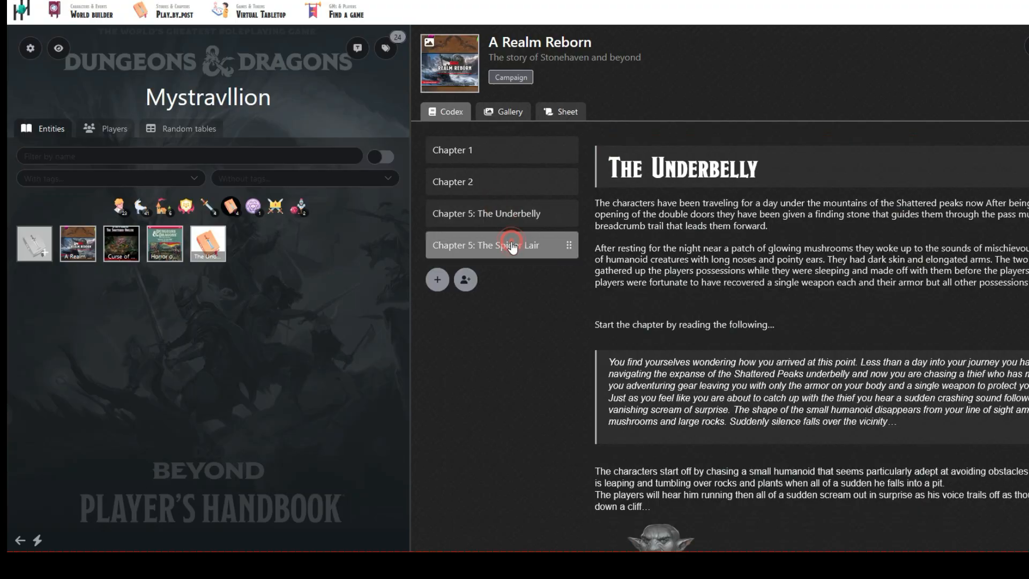
scroll(822, 238, down, 15)
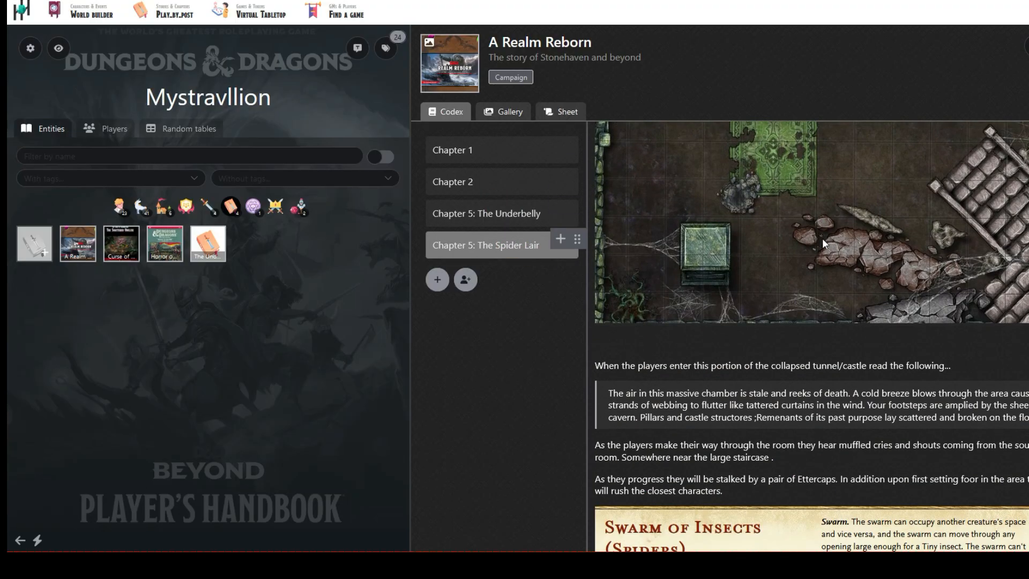
scroll(826, 241, down, 10)
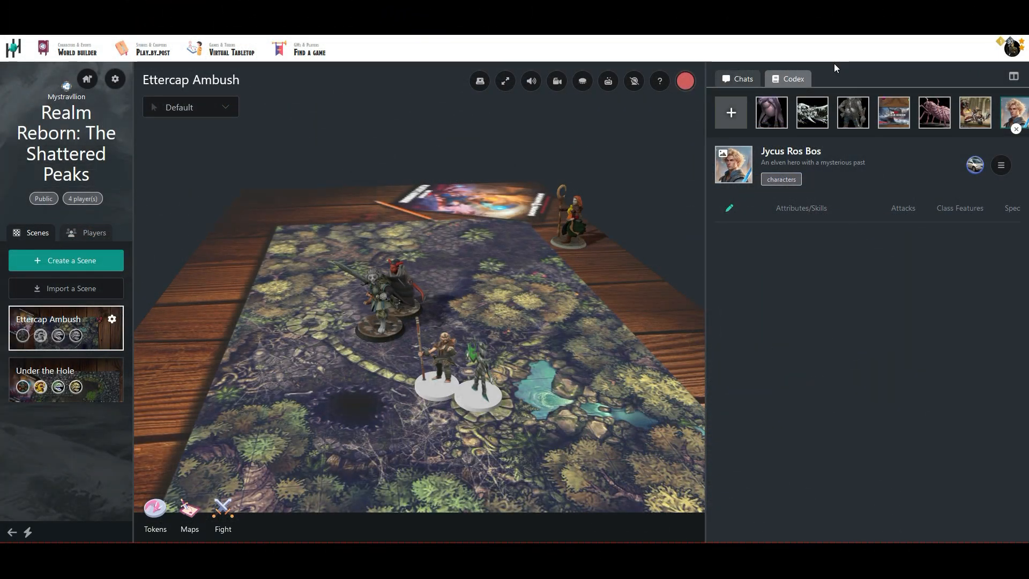
In the Ettercap Ambush tabletop scene, consult the A Realm Reborn codex chapters through to the Ettercap stat block in The Spider Lair.
drag(303, 423, 400, 396)
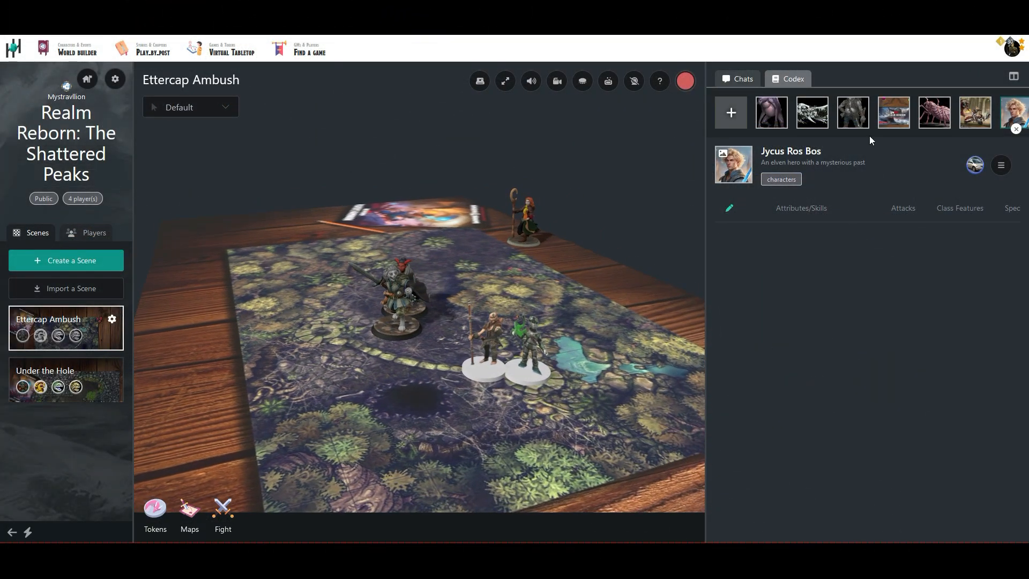
click(894, 113)
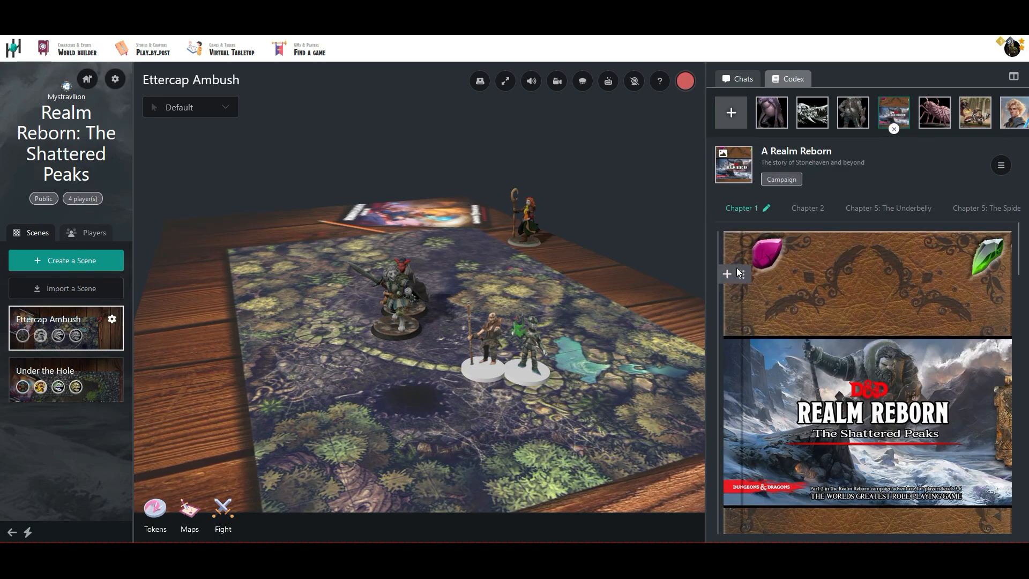
click(814, 209)
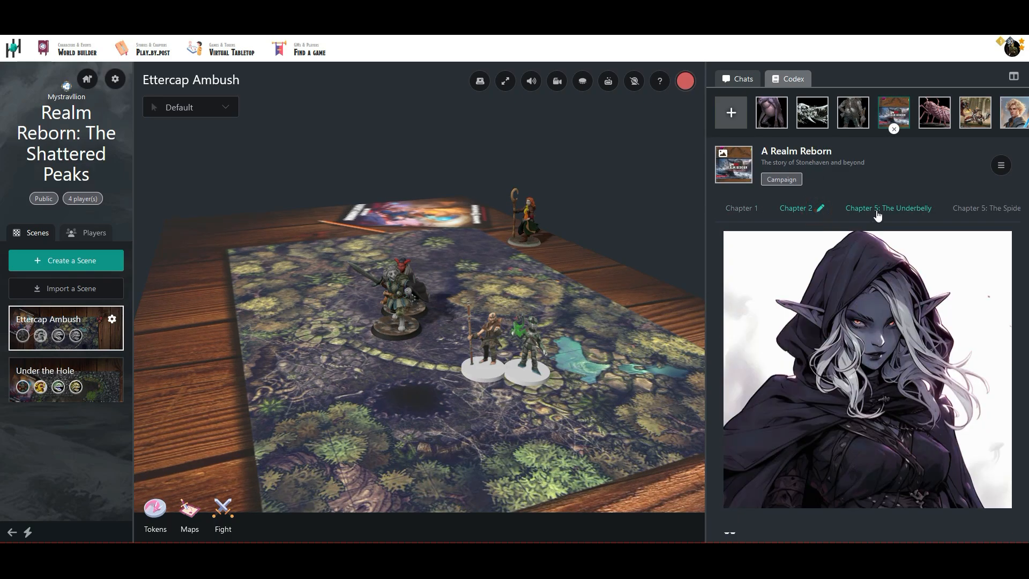
click(877, 210)
click(974, 208)
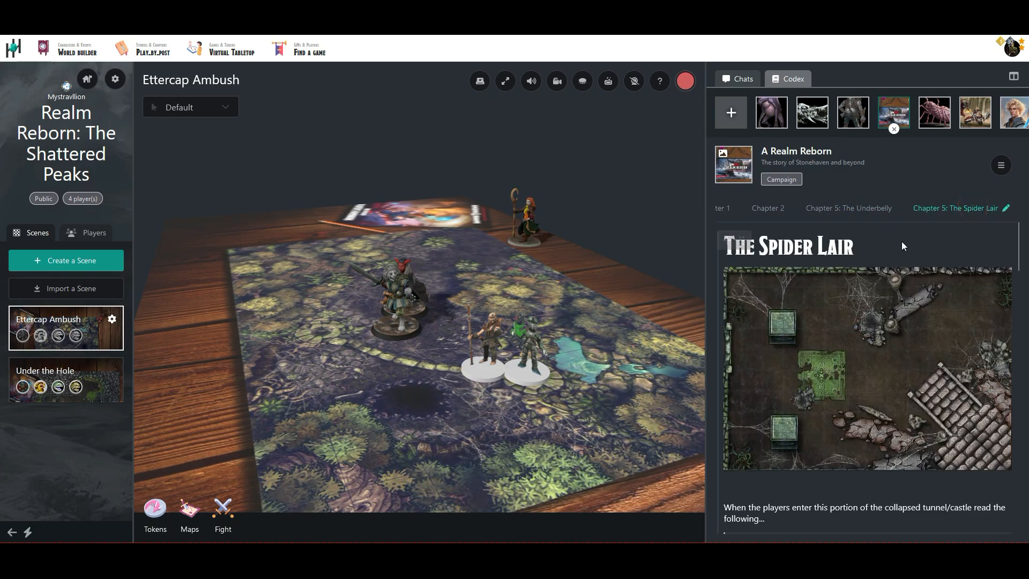
scroll(902, 241, down, 15)
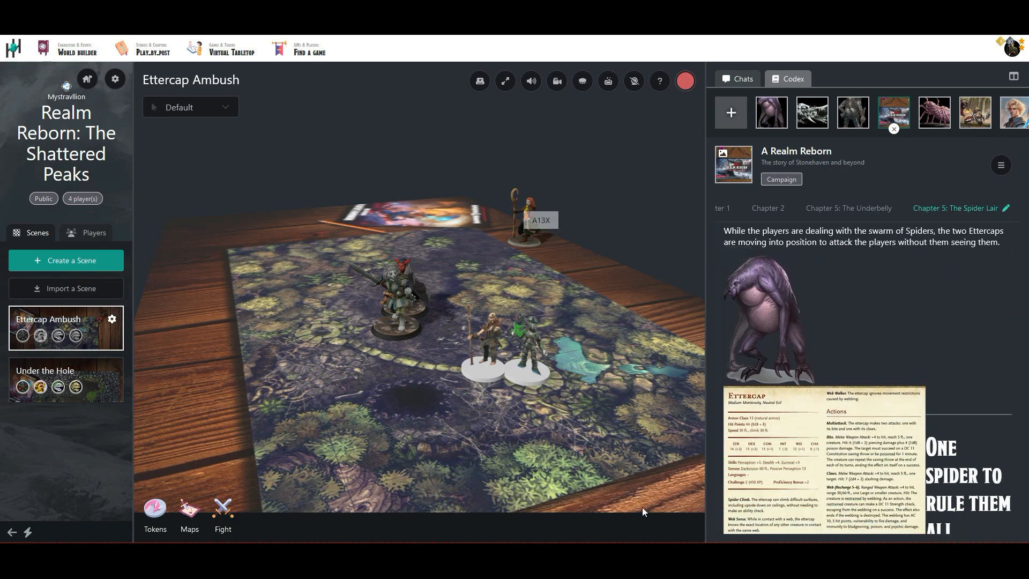
scroll(406, 348, up, 3)
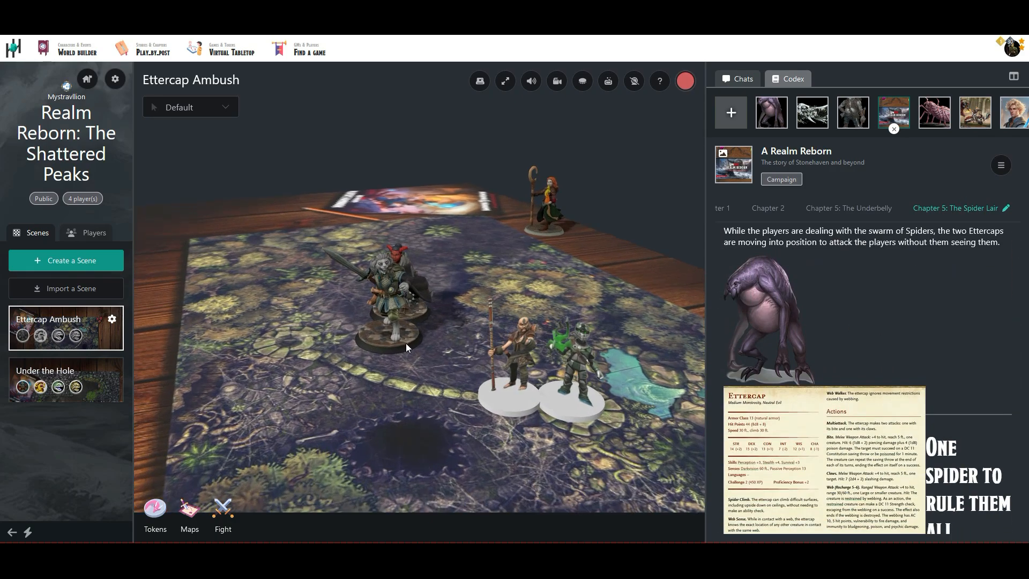
Hide the scene list and narrow the codex pane beside the Ettercap Ambush tabletop.
click(12, 533)
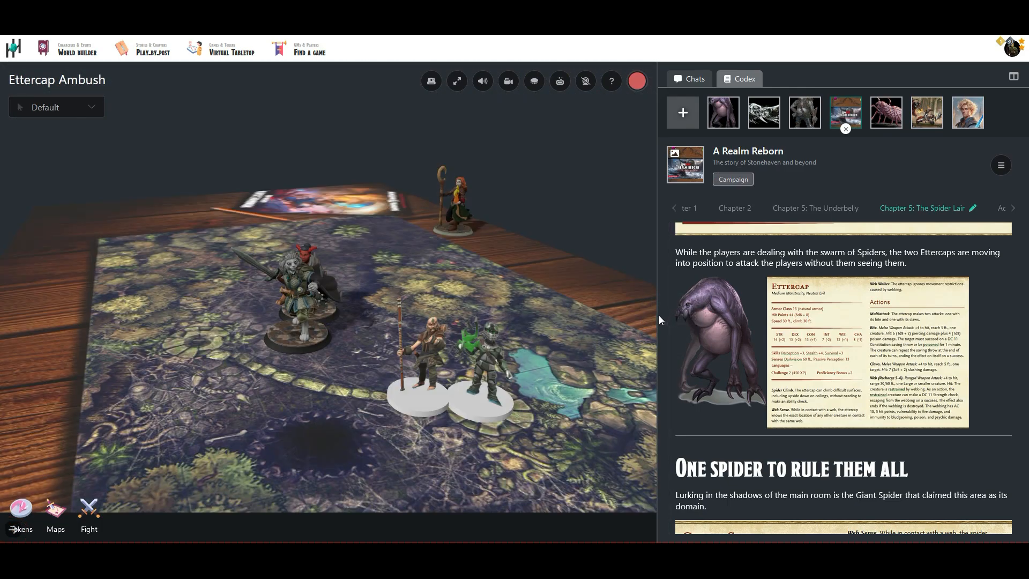
drag(656, 316, 756, 317)
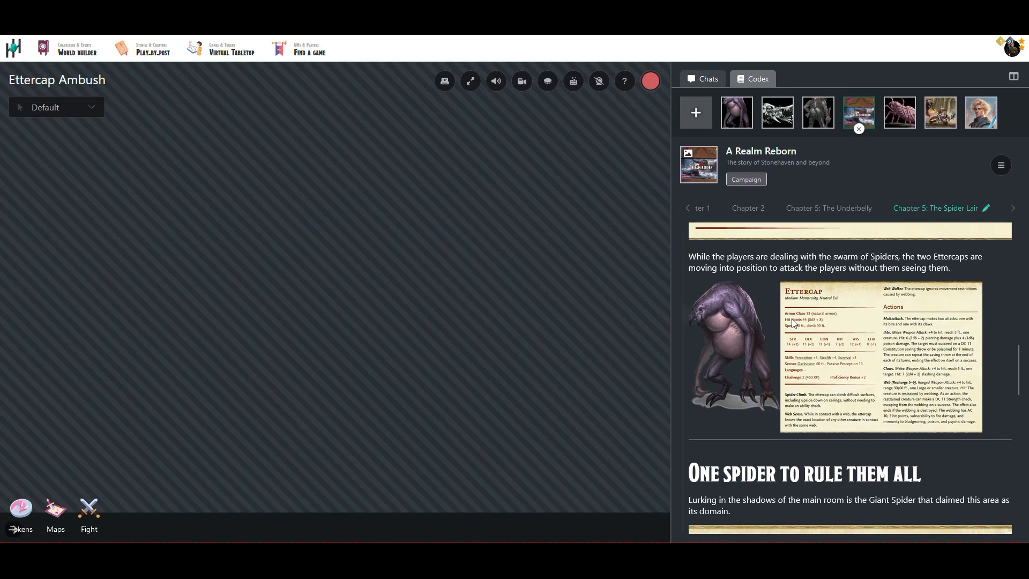
scroll(365, 343, up, 2)
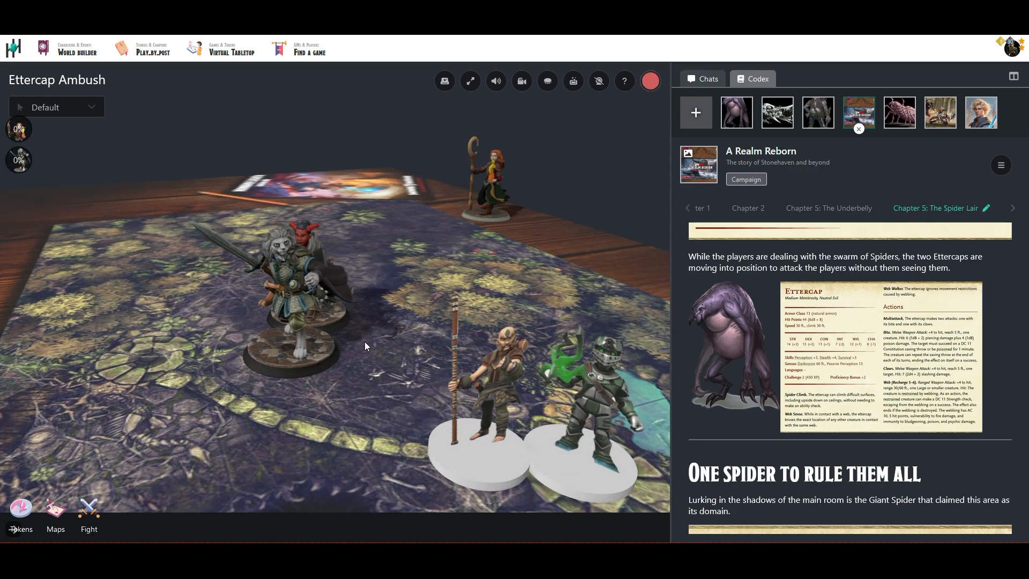
Read The Spider Lair chapter through to its Combat Actions and Treasure sections alongside the tabletop scene.
scroll(365, 343, down, 3)
drag(538, 237, 482, 256)
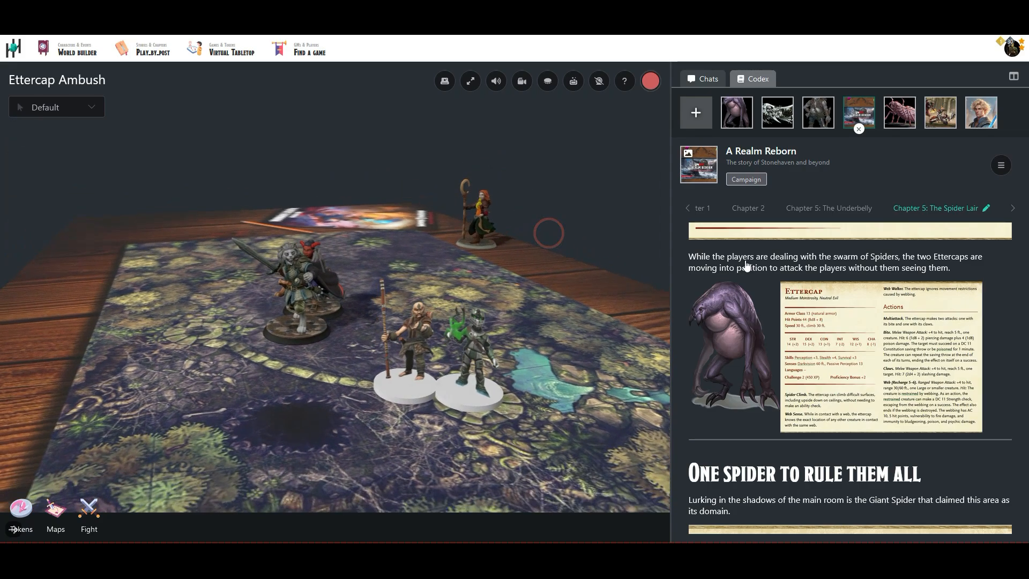
scroll(899, 326, down, 5)
scroll(898, 323, down, 8)
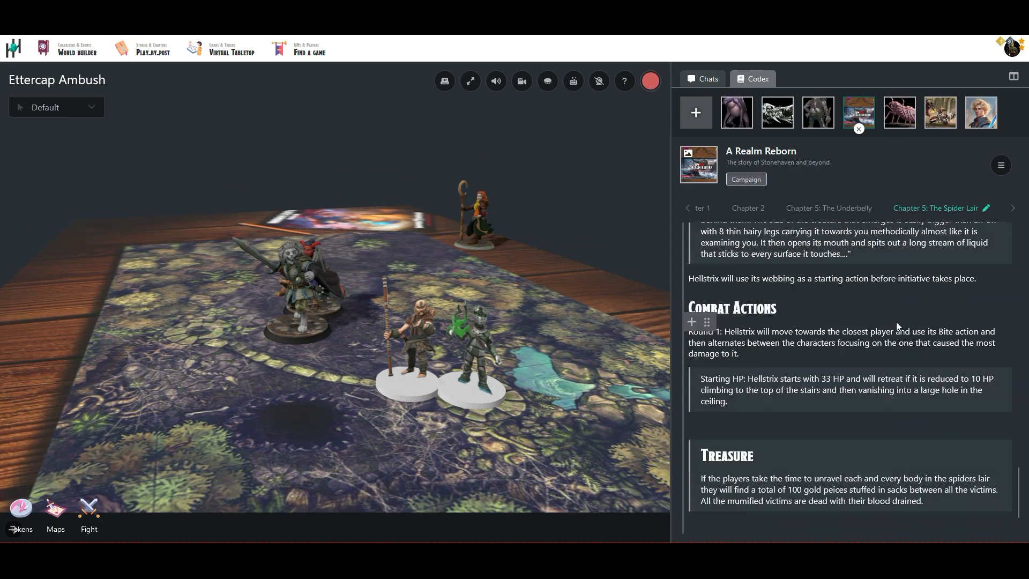